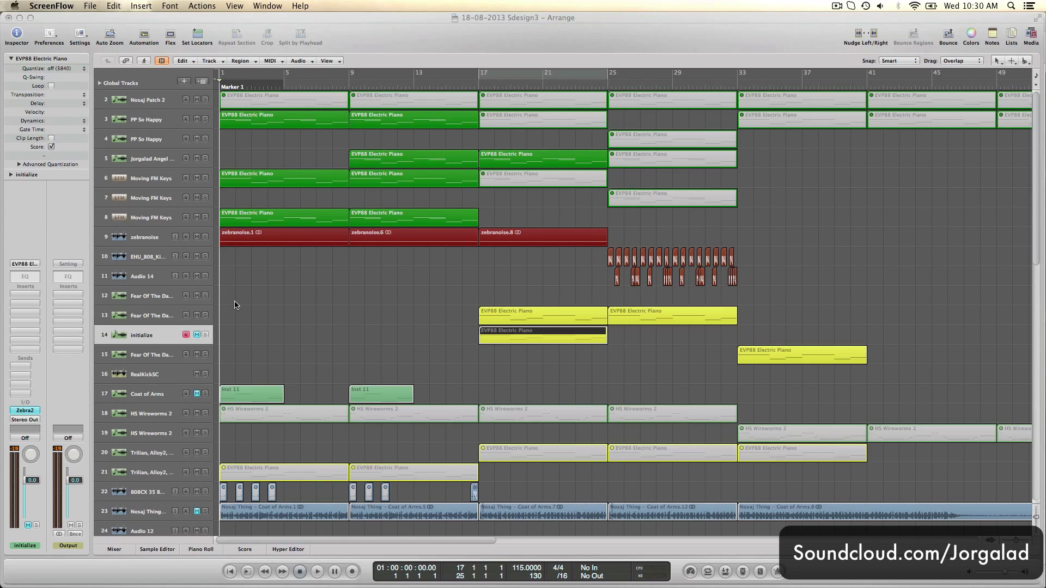
click(251, 305)
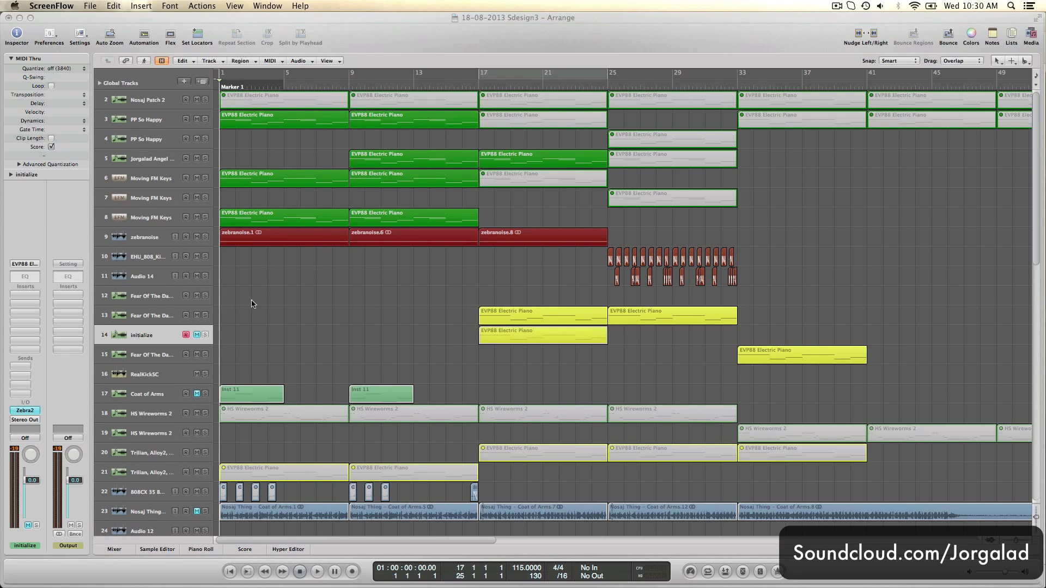
scroll(364, 306, down, 5)
scroll(364, 306, up, 5)
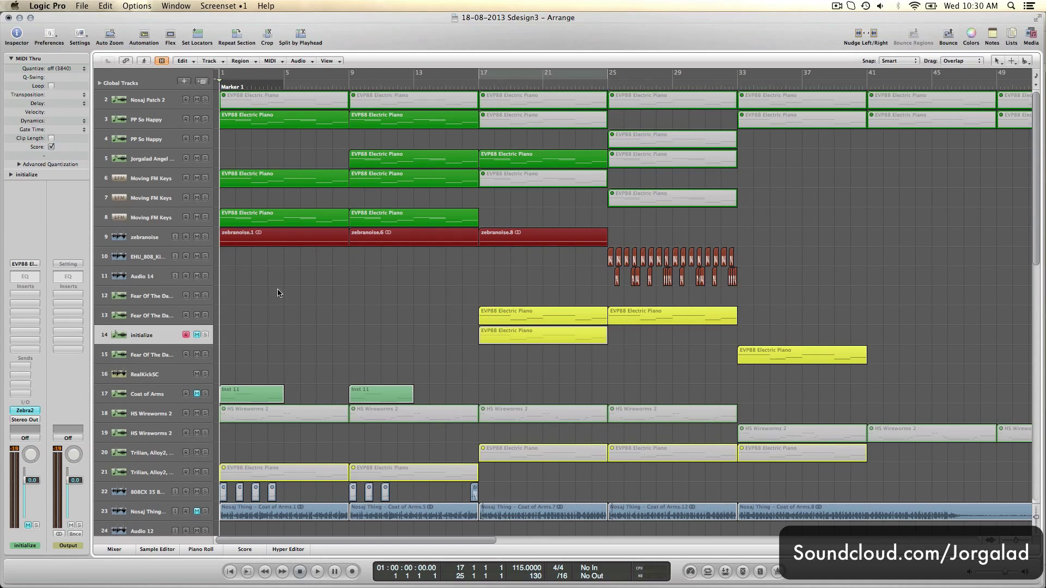
scroll(319, 245, down, 2)
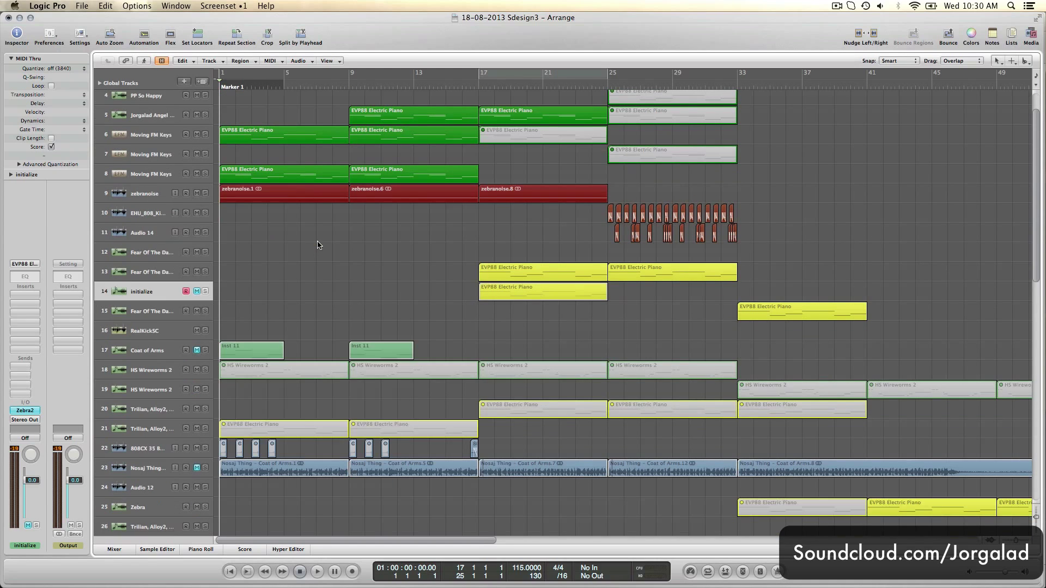
scroll(319, 245, up, 2)
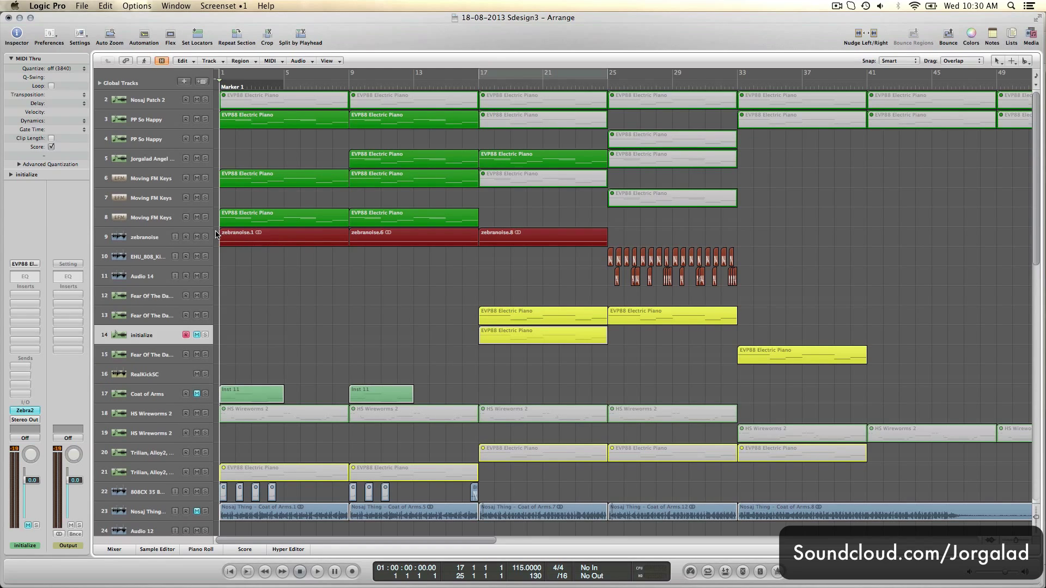
Play the arrangement from bar 1 with the first Moving FM Keys track selected and adjust the system volume while listening
click(152, 223)
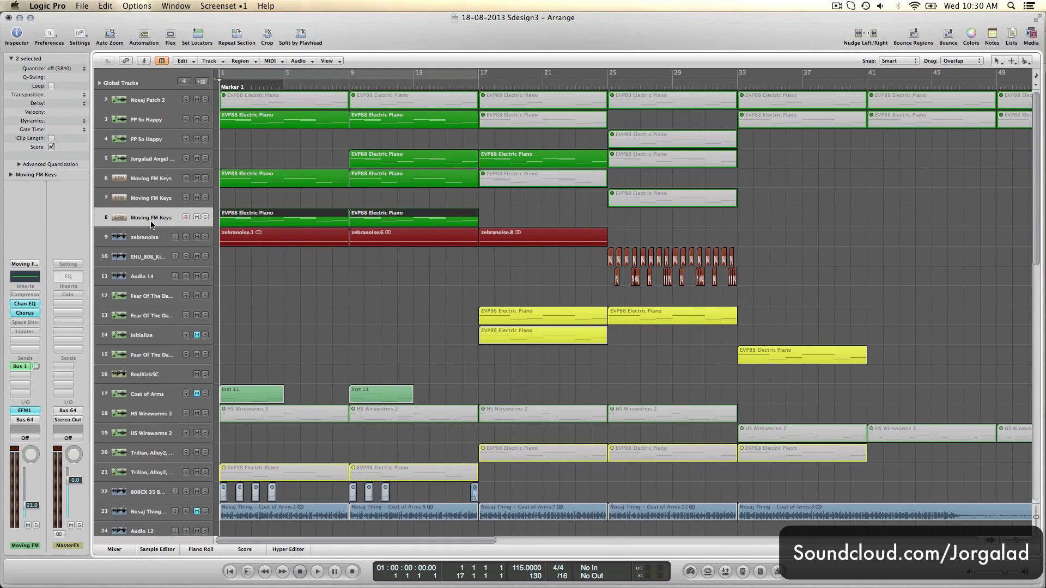
click(160, 179)
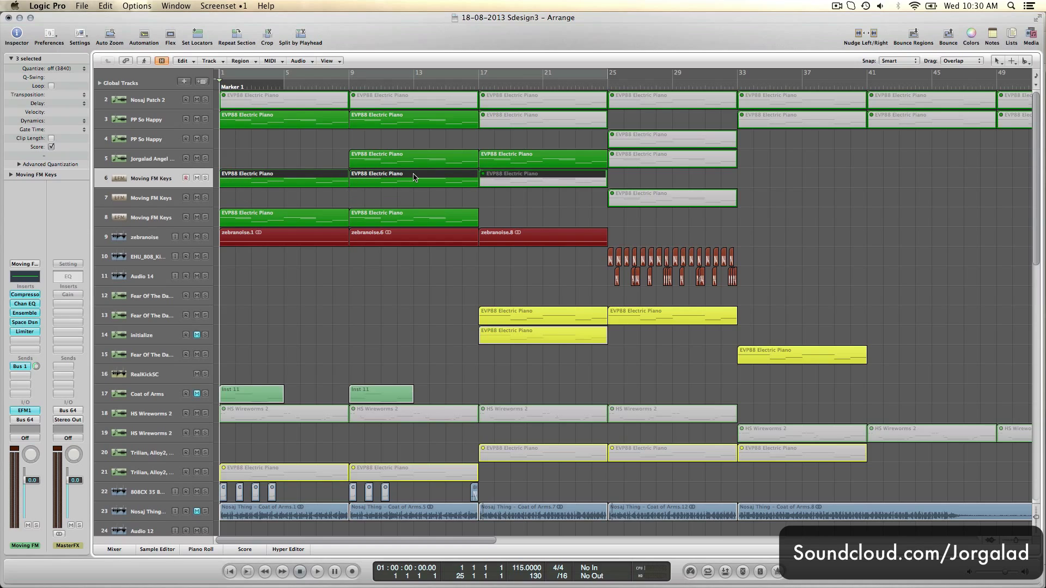
key(space)
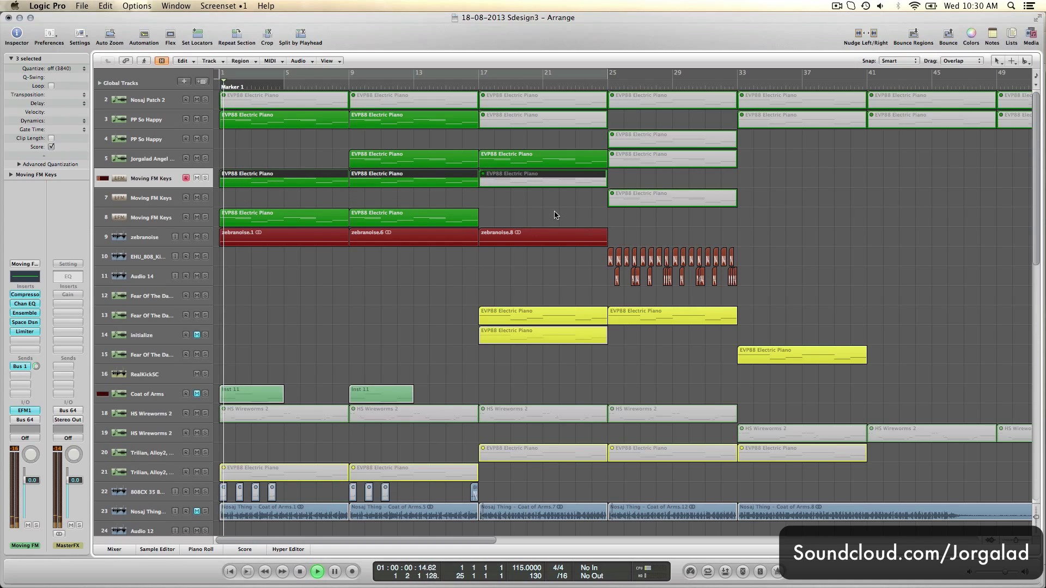
key(XF86AudioRaiseVolume)
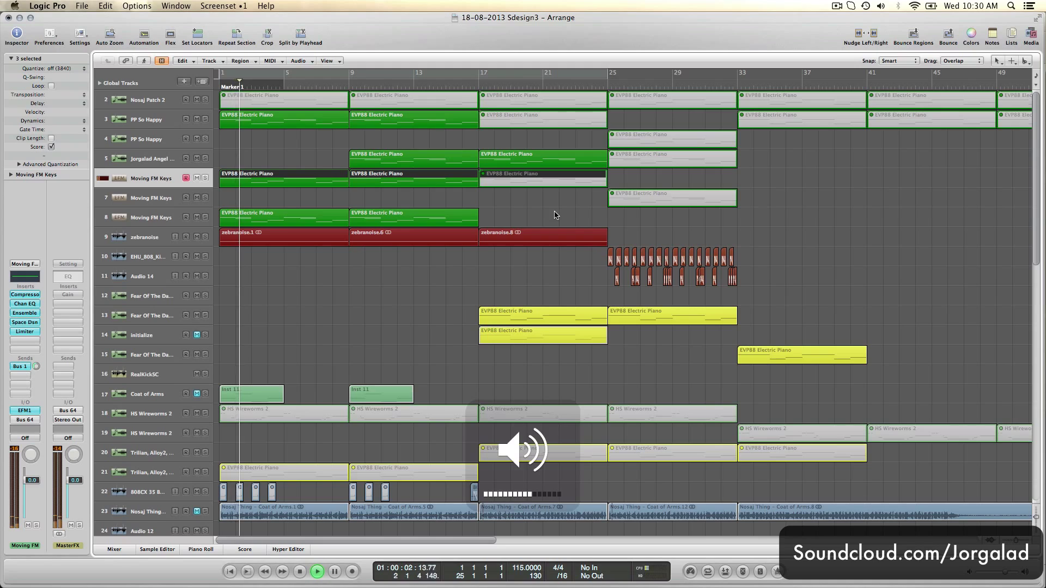
key(XF86AudioRaiseVolume)
key(XF86AudioRaiseVolume)
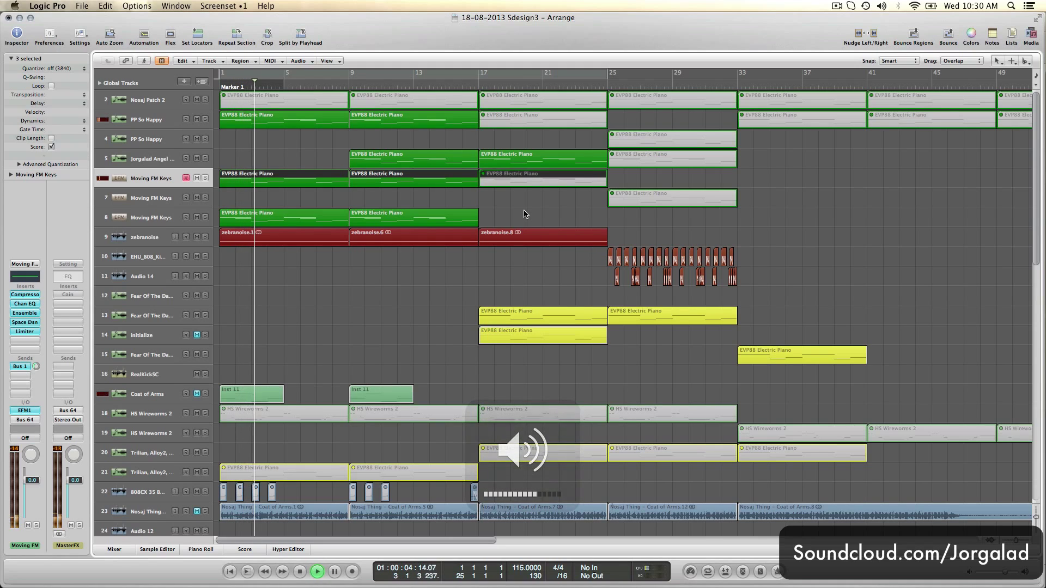
key(XF86AudioLowerVolume)
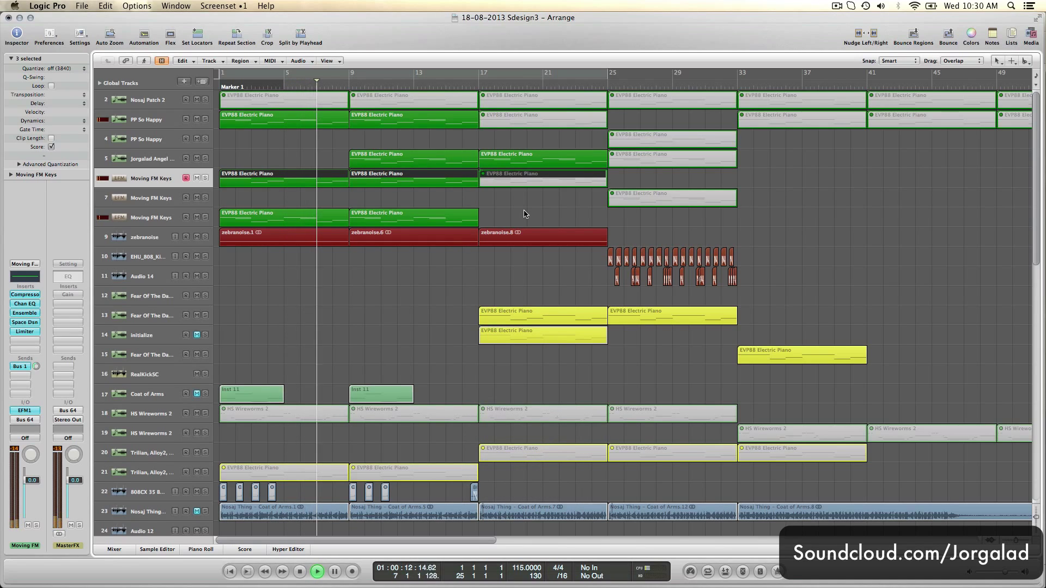
View the Zebra2 settings of the PP So Happy track during playback and close the synth window
click(162, 121)
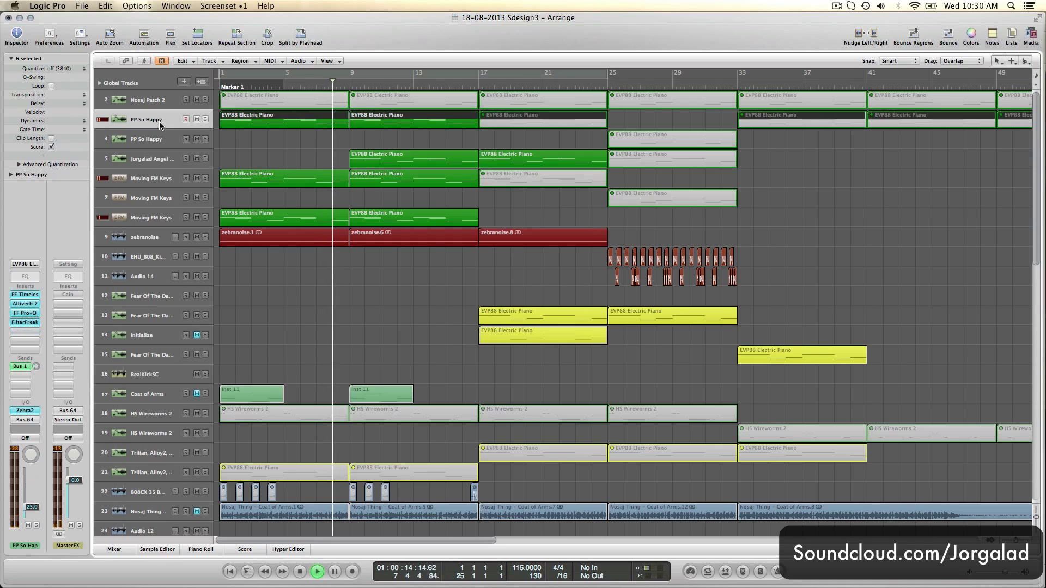
click(25, 410)
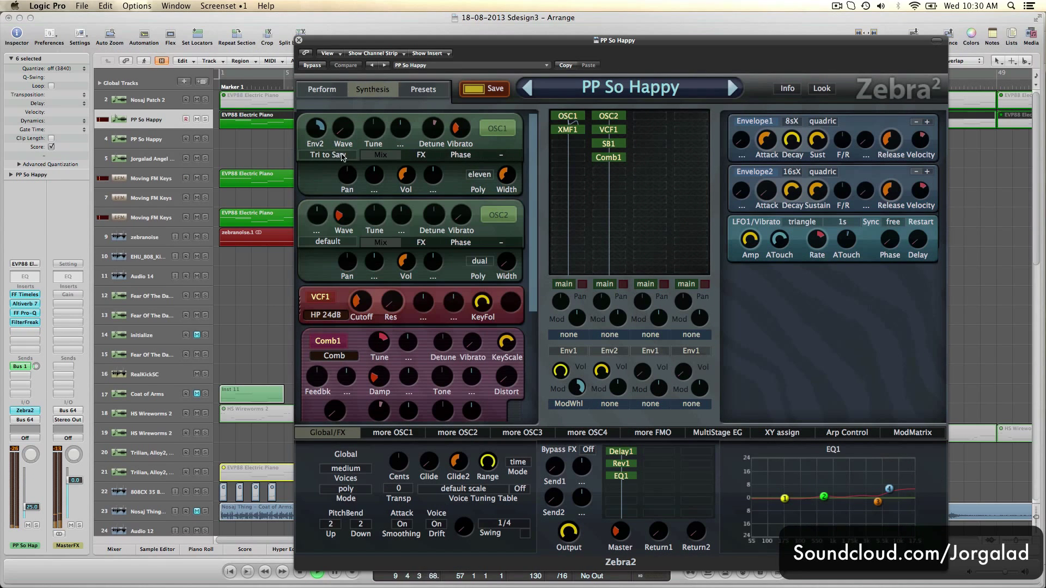
click(299, 42)
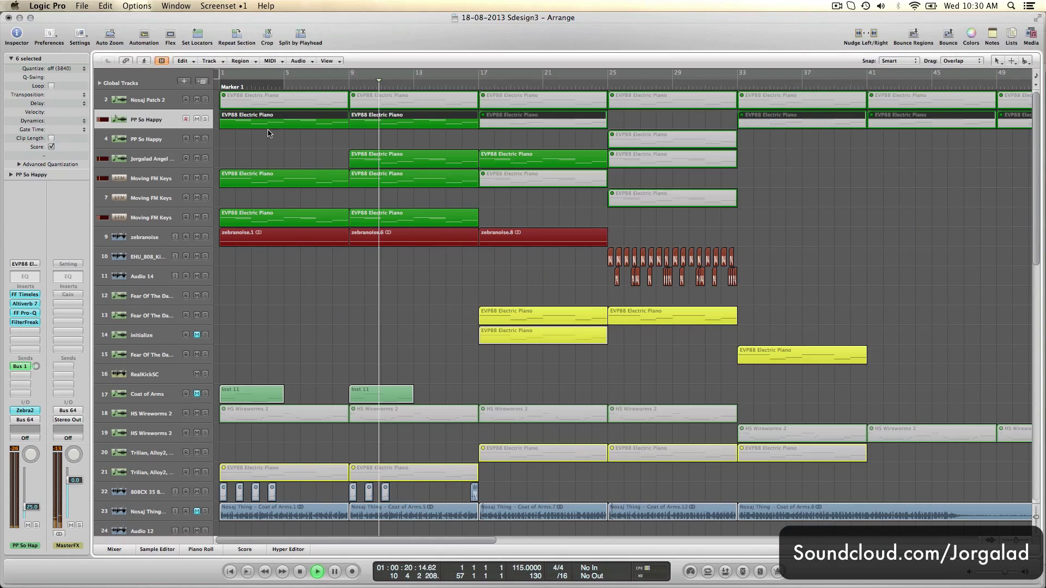
View the Zebra2 settings of the Angel Pad 3 track, listen to it soloed, and close the synth window
click(155, 158)
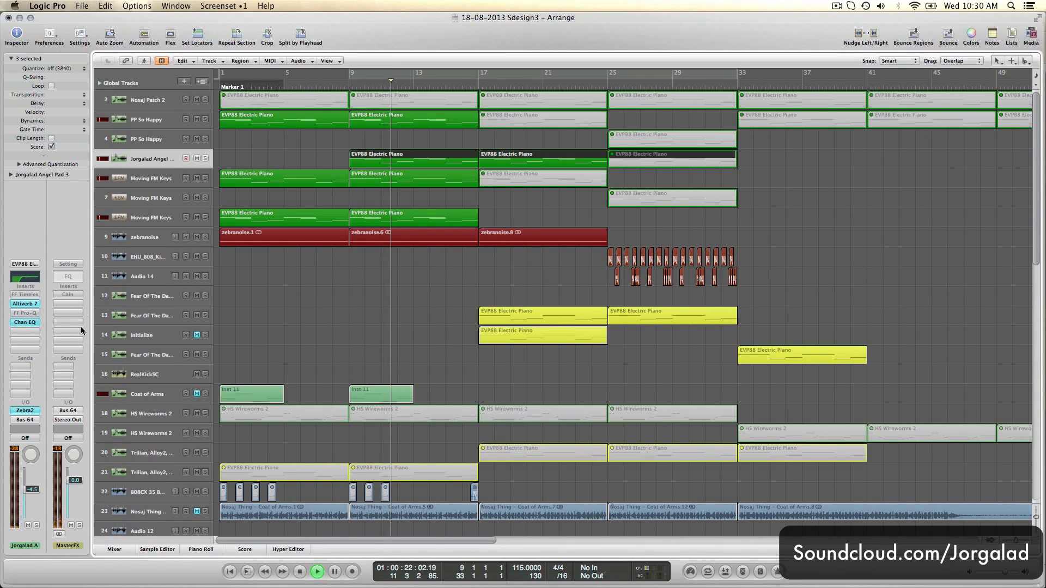
click(25, 410)
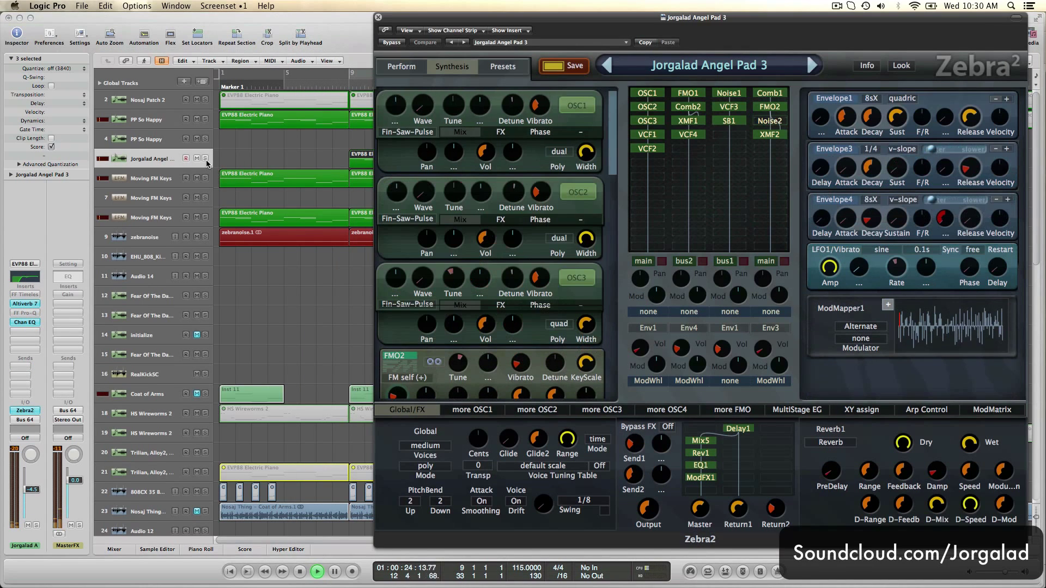
click(205, 159)
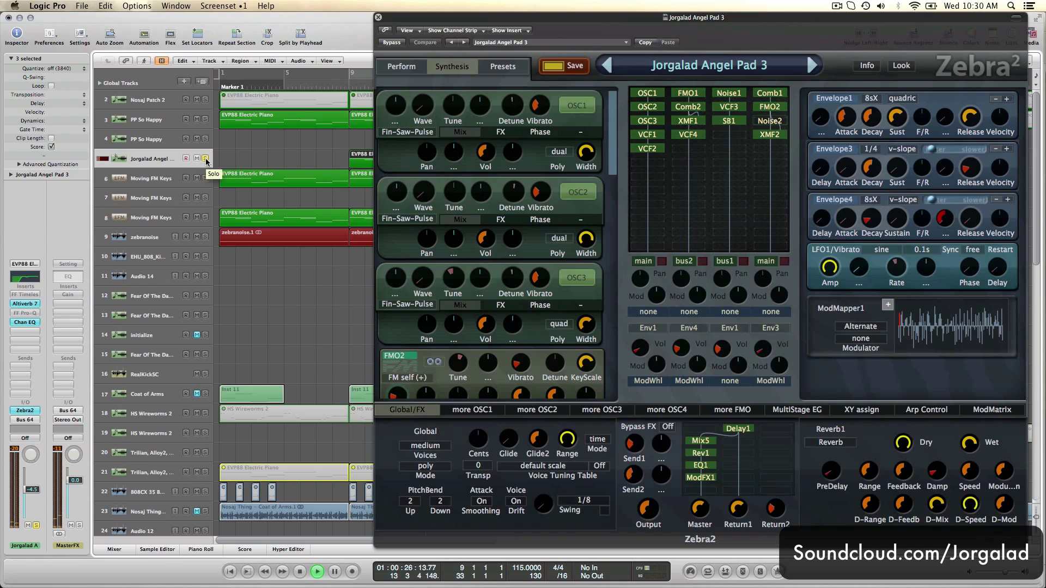
click(378, 17)
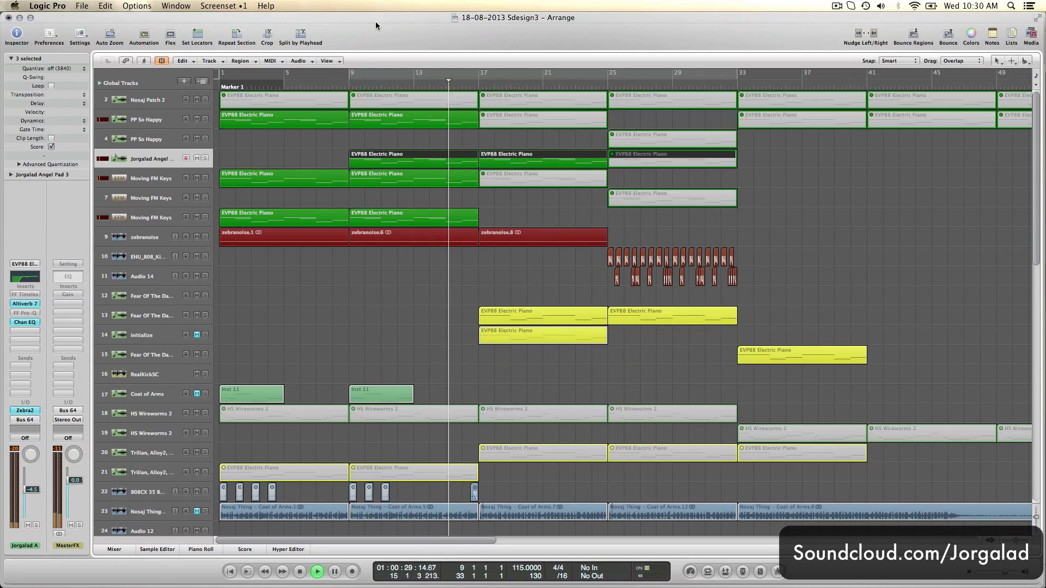
Examine the Zebra2 patch of the Fear Of The Dark 3 track during playback and close its window
click(157, 317)
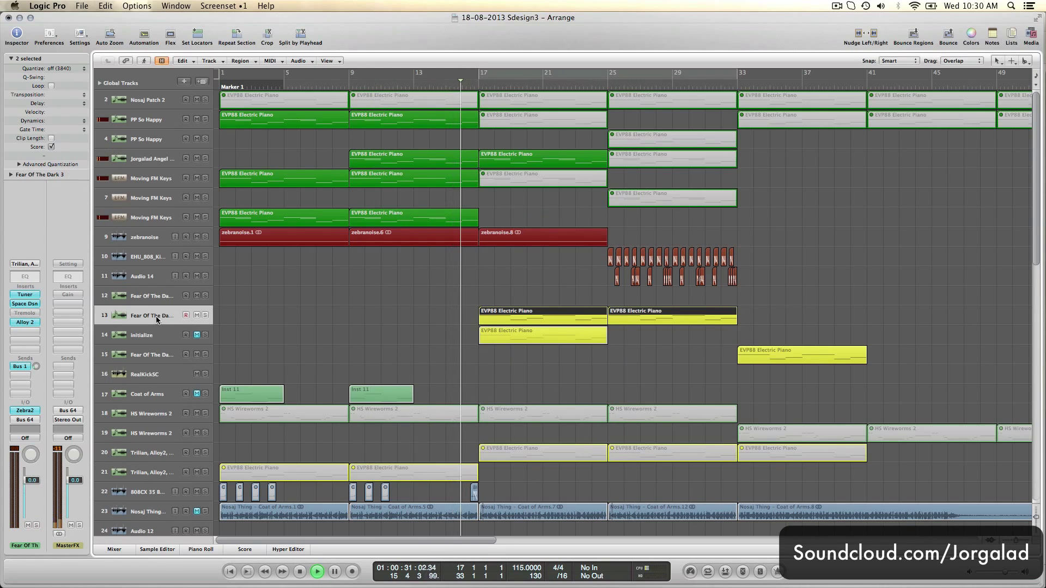
click(24, 411)
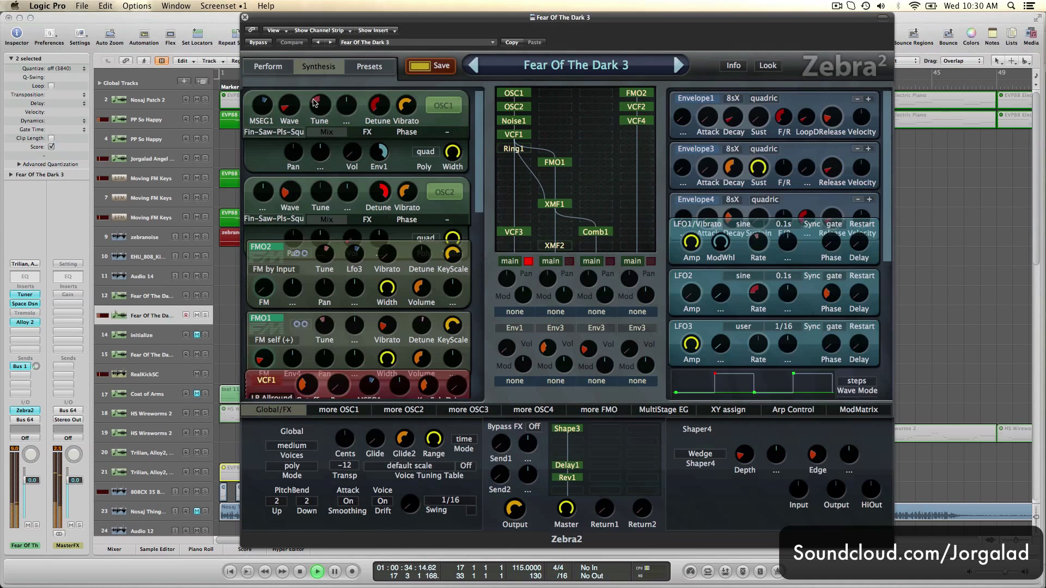
key(XF86AudioRaiseVolume)
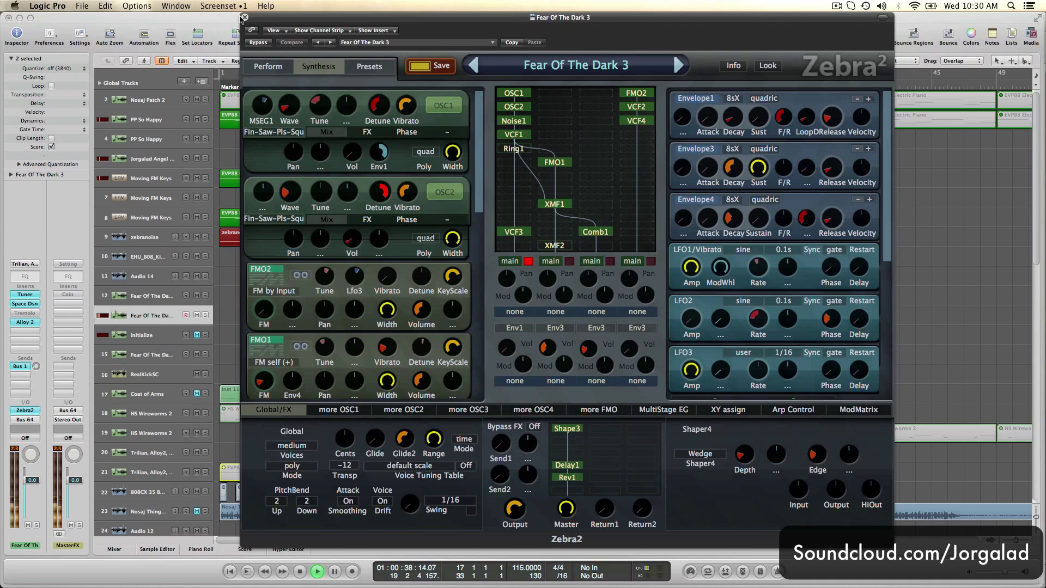
click(245, 18)
Select the Fear Of The Dark 3 region at bars 25 to 33 and turn on cycling over it
scroll(429, 115, right, 10)
scroll(430, 115, down, 2)
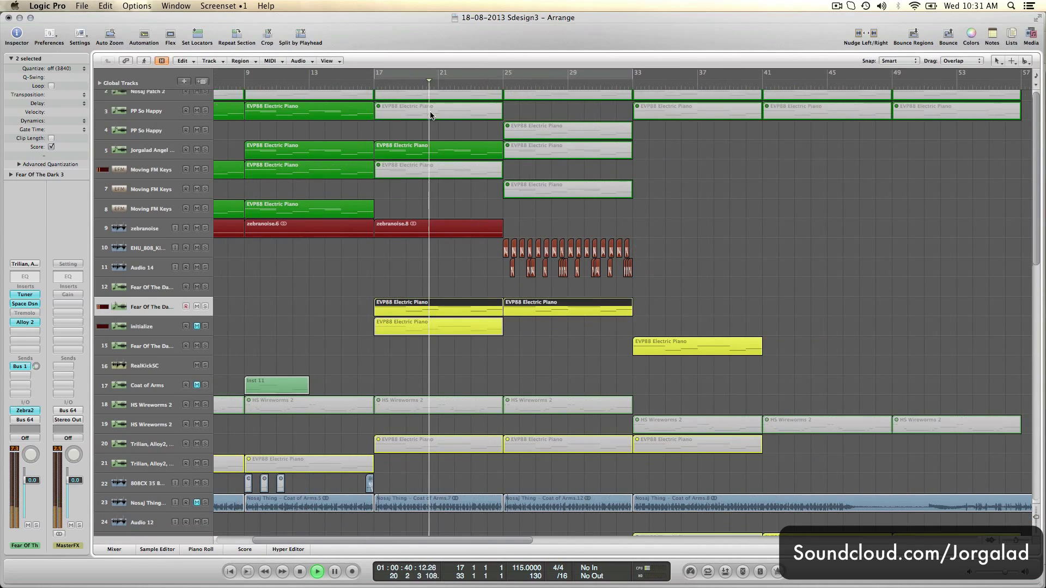
click(399, 275)
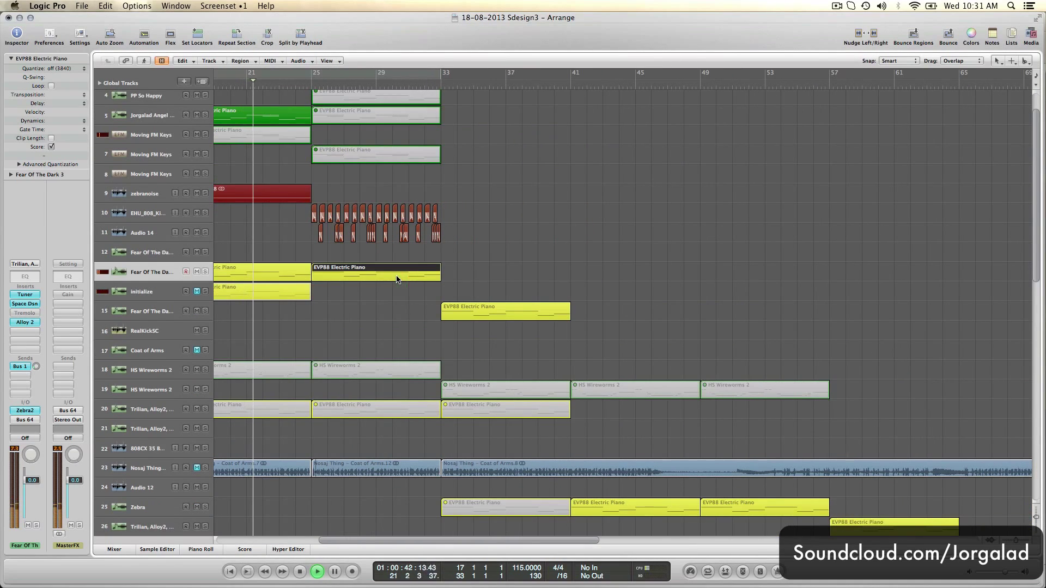
scroll(397, 279, down, 5)
key(c)
scroll(382, 294, down, 2)
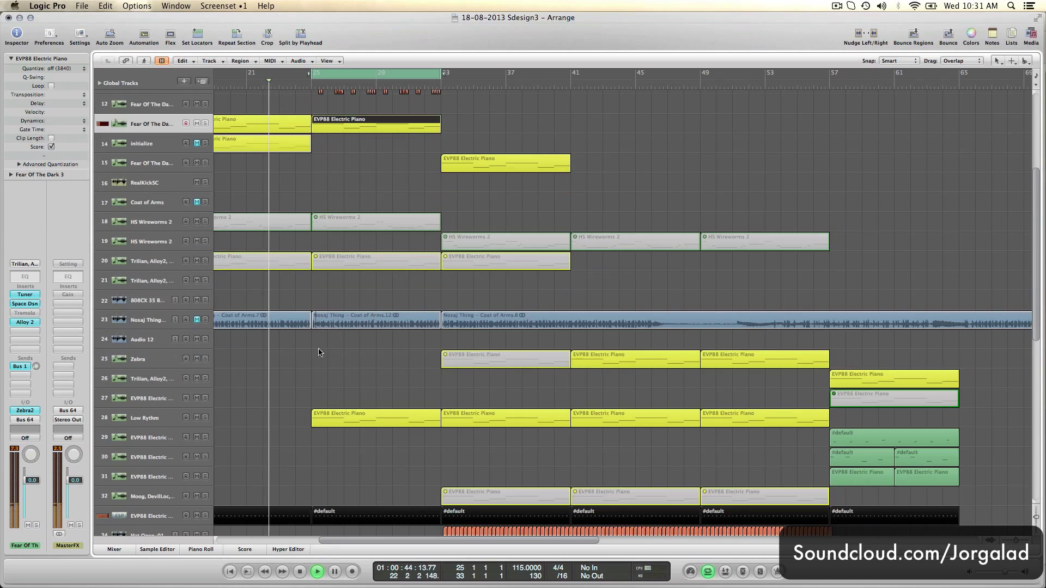
Listen to the Low Rythm track with its Zebra2 patch in view and close the synth window
click(161, 413)
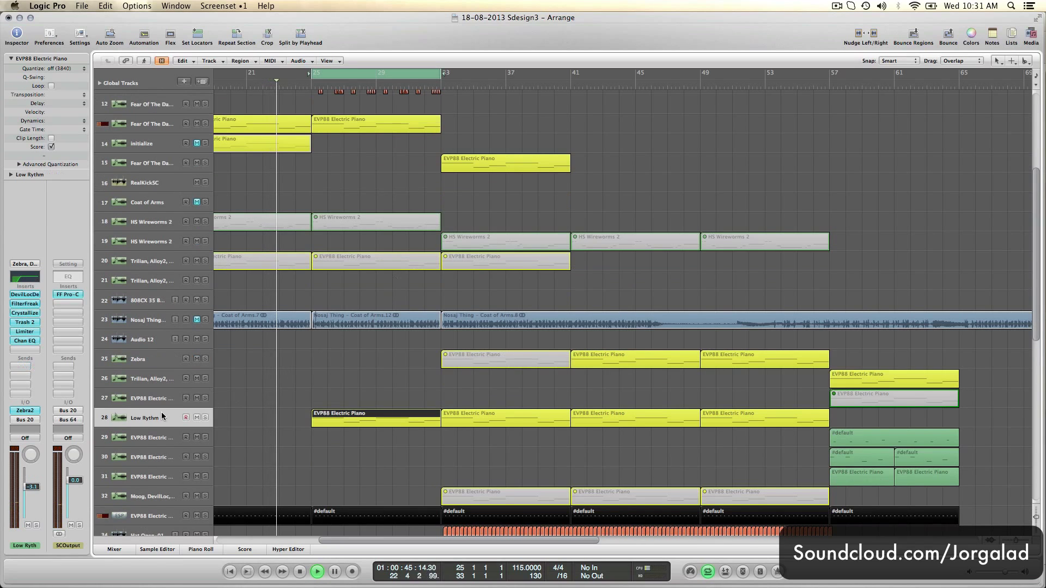
click(35, 412)
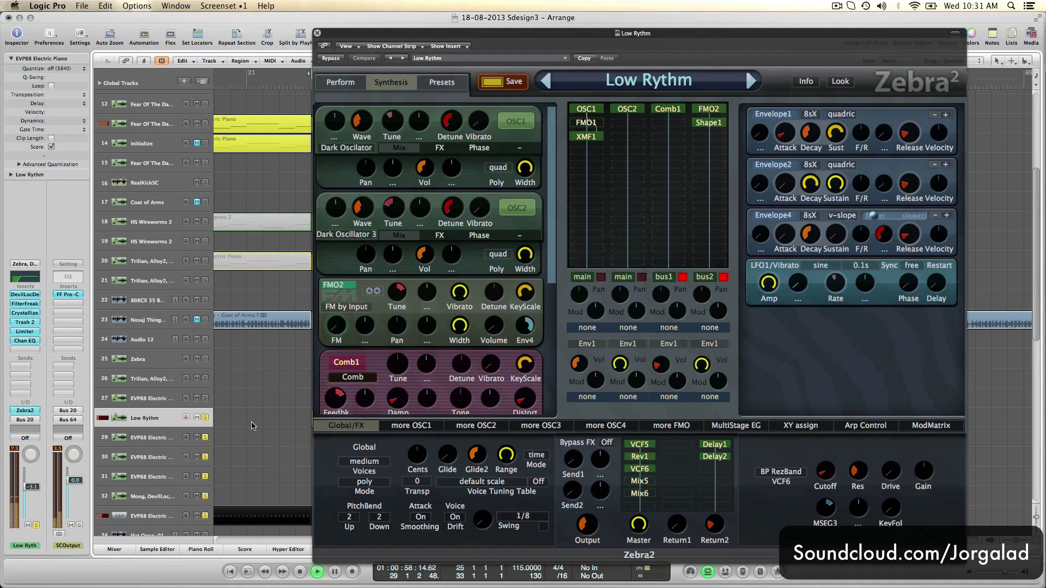
click(316, 33)
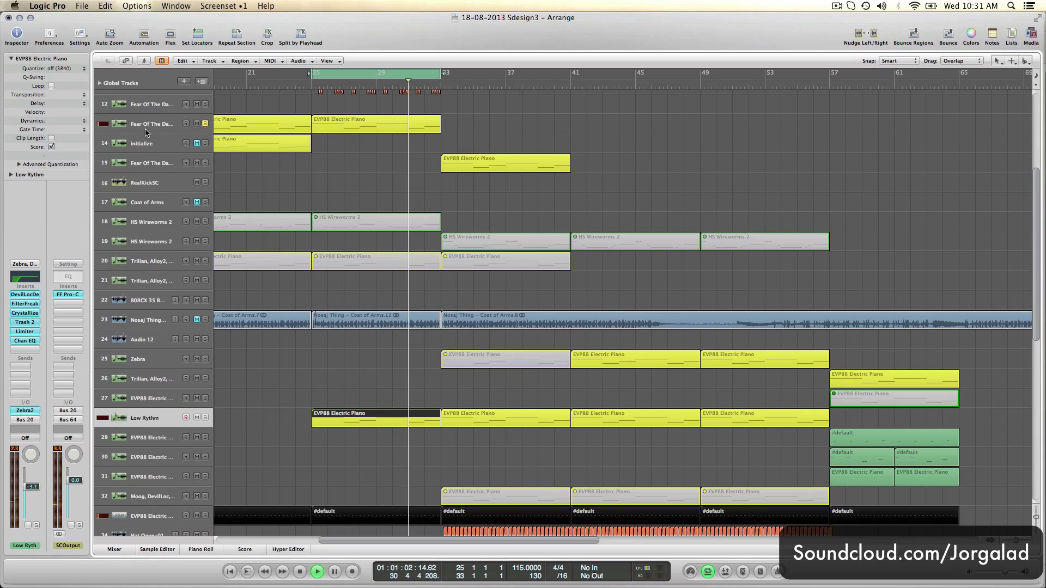
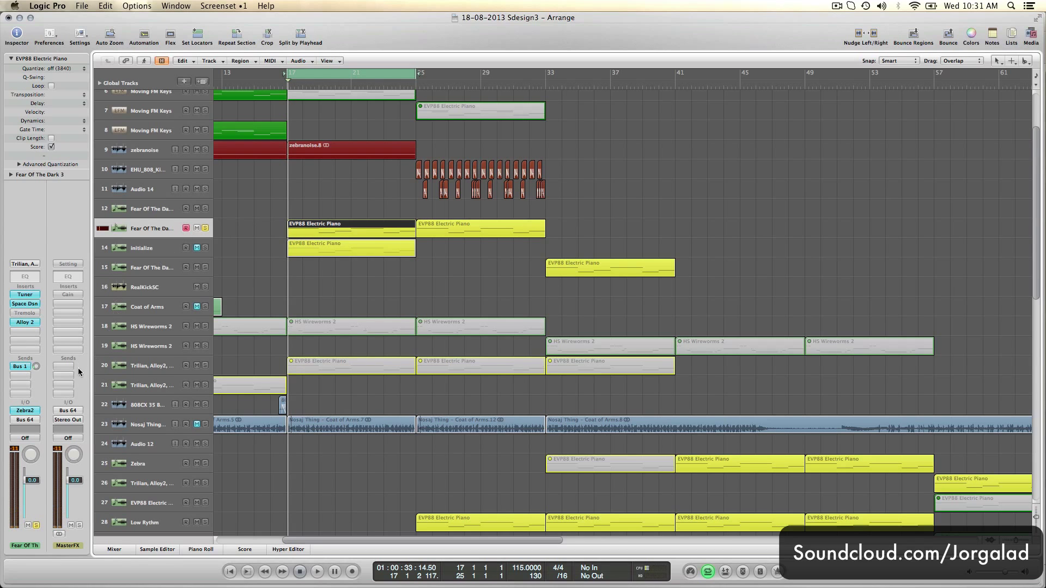
Open the Zebra2 patch of the soloed Fear Of The Dark 3 track and audition it with the second and third lanes muted
click(34, 412)
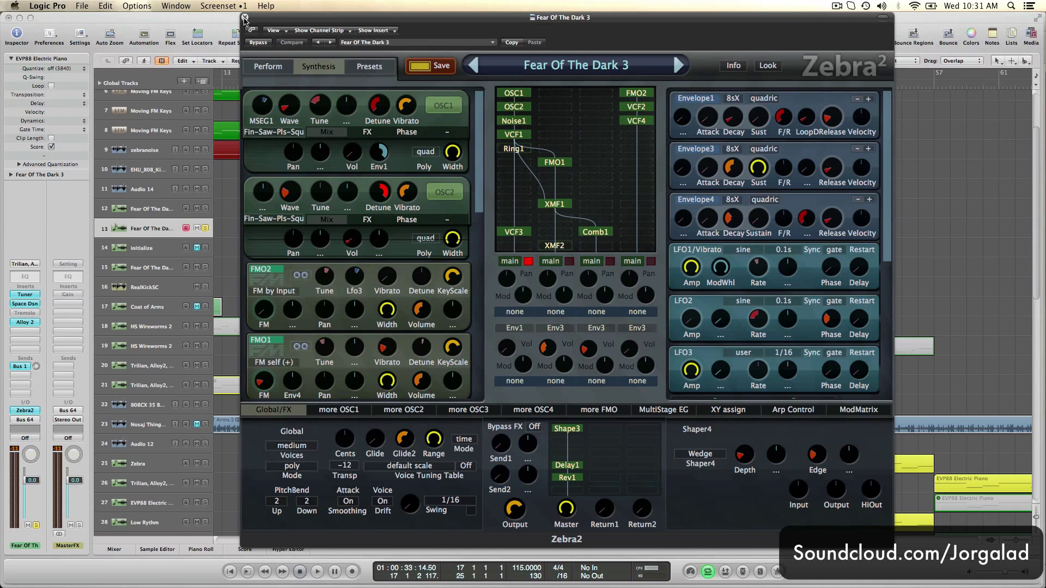
key(space)
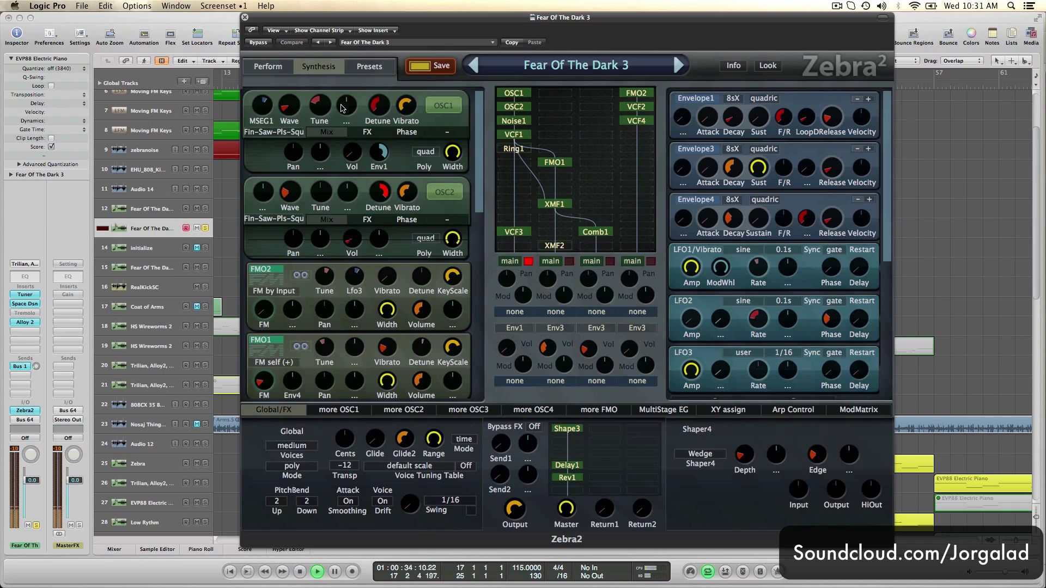
key(space)
click(569, 261)
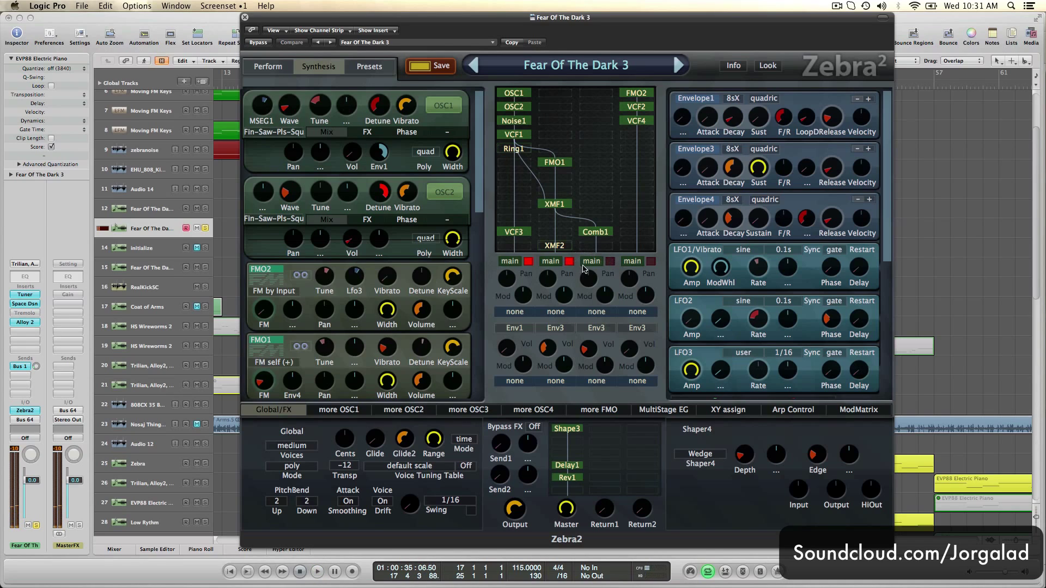
click(609, 262)
key(space)
Unmute the second and third lanes of the Fear Of The Dark 3 patch, stop playback and close the synth window
drag(569, 17, 681, 104)
click(720, 336)
click(679, 339)
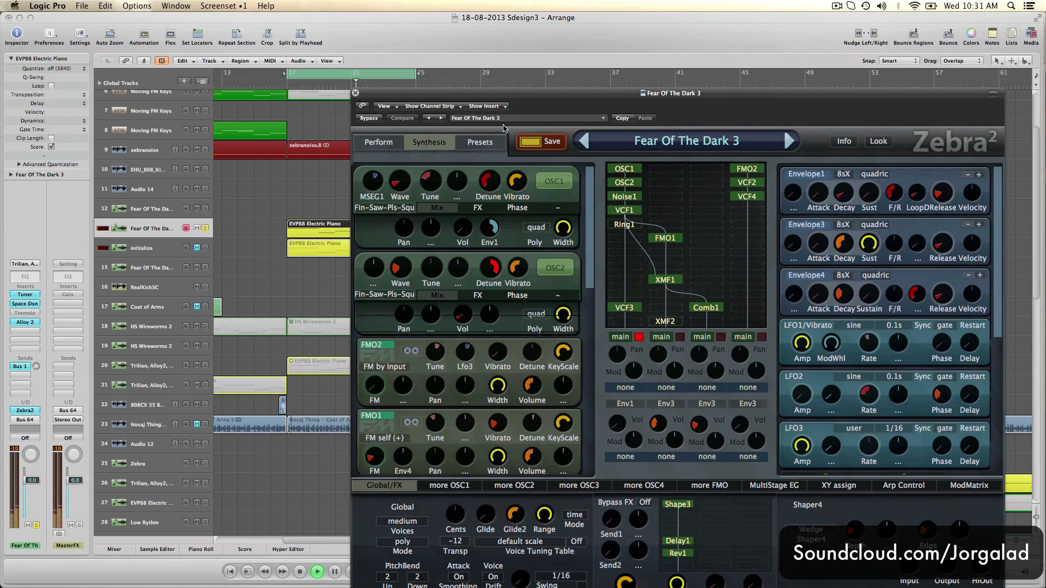
key(space)
click(355, 95)
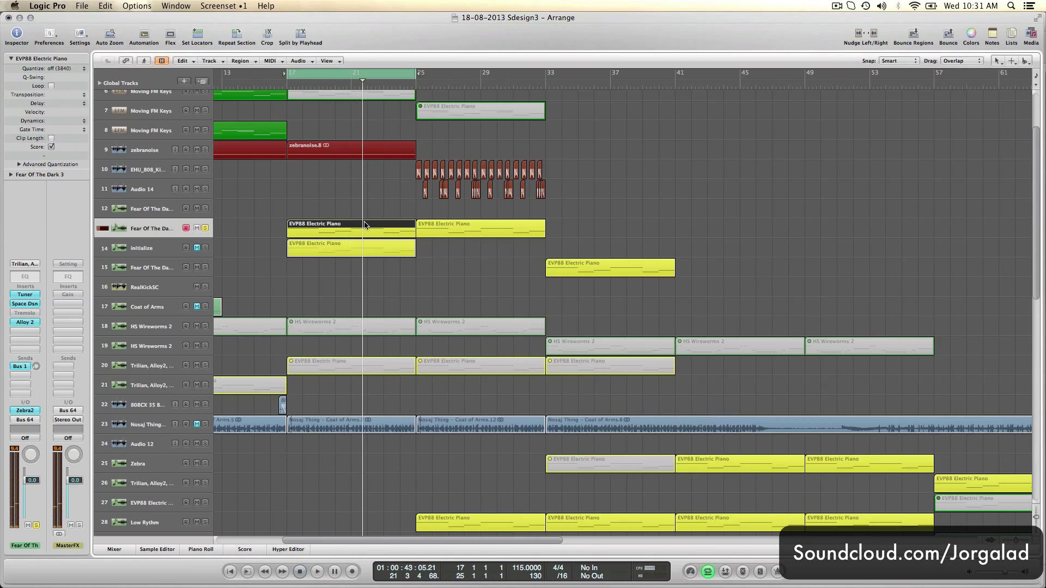
Turn off cycle playback and unsolo the Fear Of The Dark 3 track
scroll(365, 225, left, 6)
key(c)
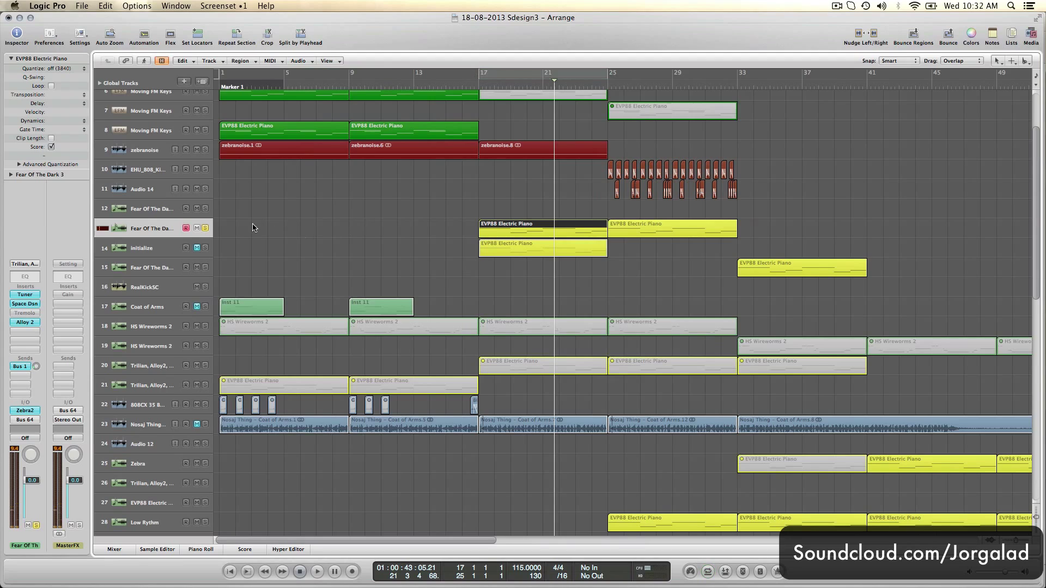
click(206, 228)
scroll(206, 252, up, 4)
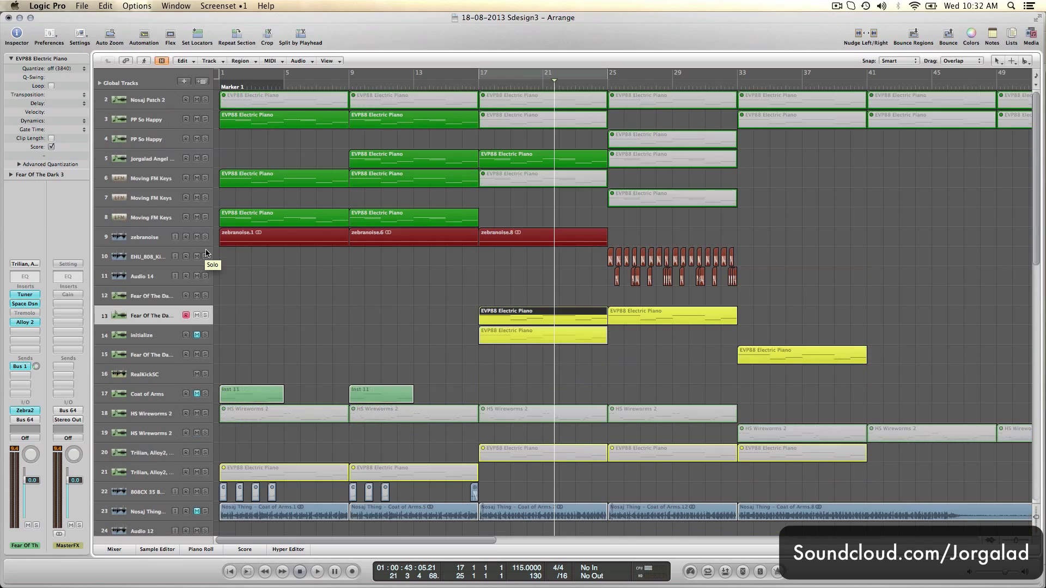
Solo the initialize track and set the cycle range to its region at bars 17 to 25
click(206, 335)
click(161, 337)
key(super+u)
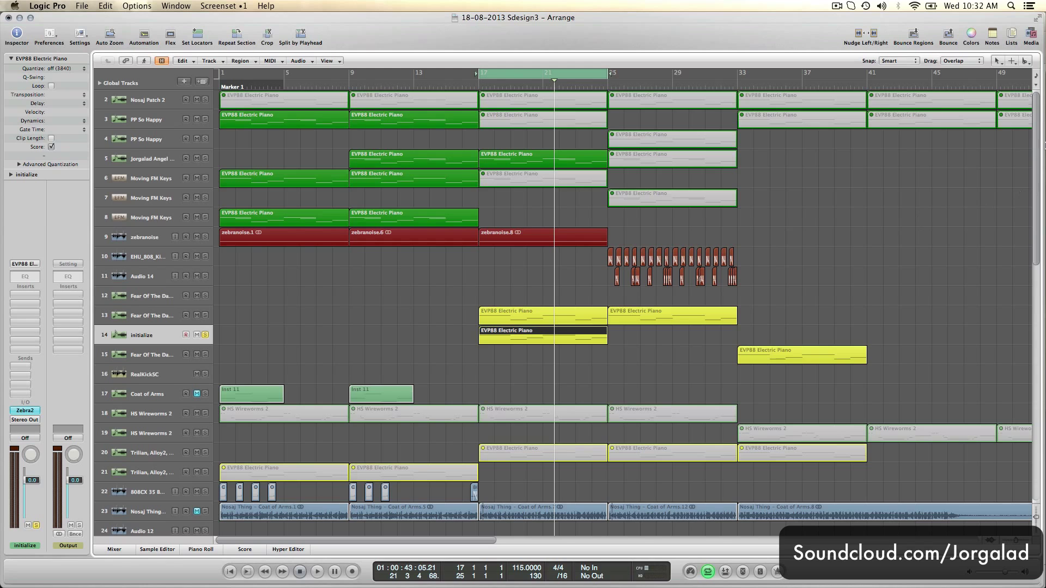
Switch to Chrome, look over the Cinematic Zebra preset pack page on ADSR, and return to the Logic Pro arrangement
mouse_move(1044, 145)
click(1012, 128)
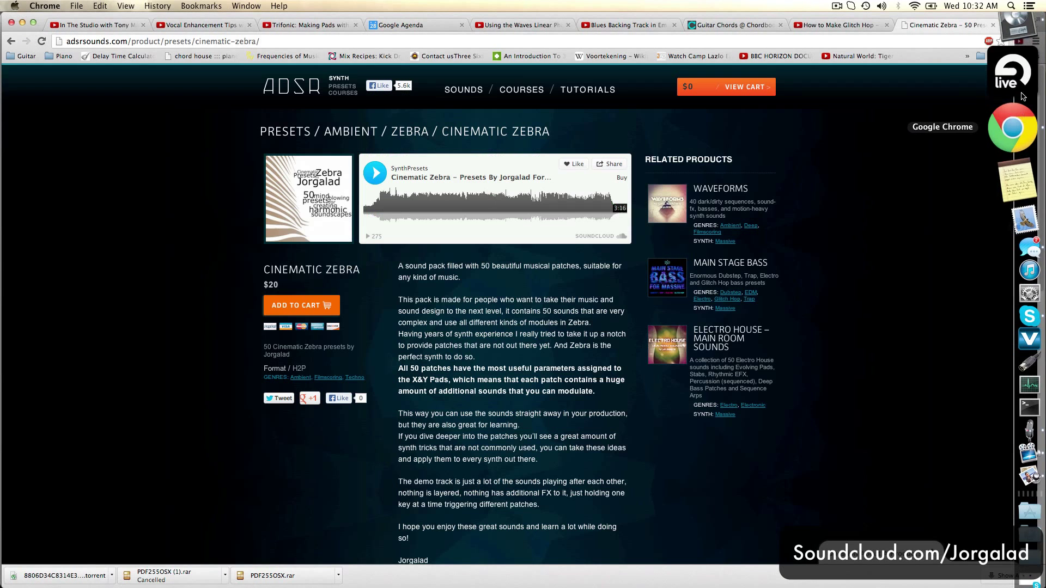
scroll(763, 199, down, 10)
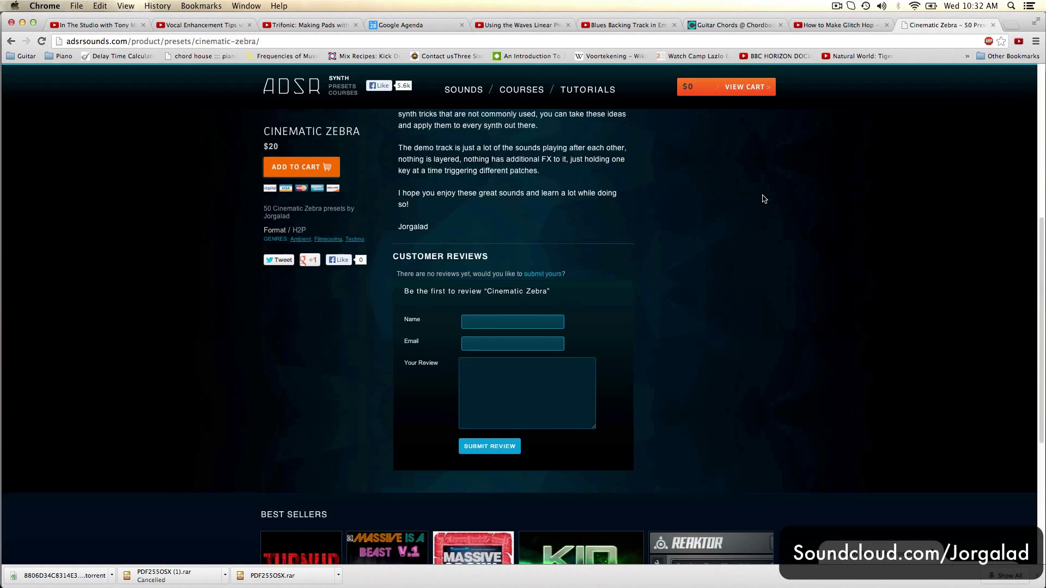
scroll(764, 200, up, 6)
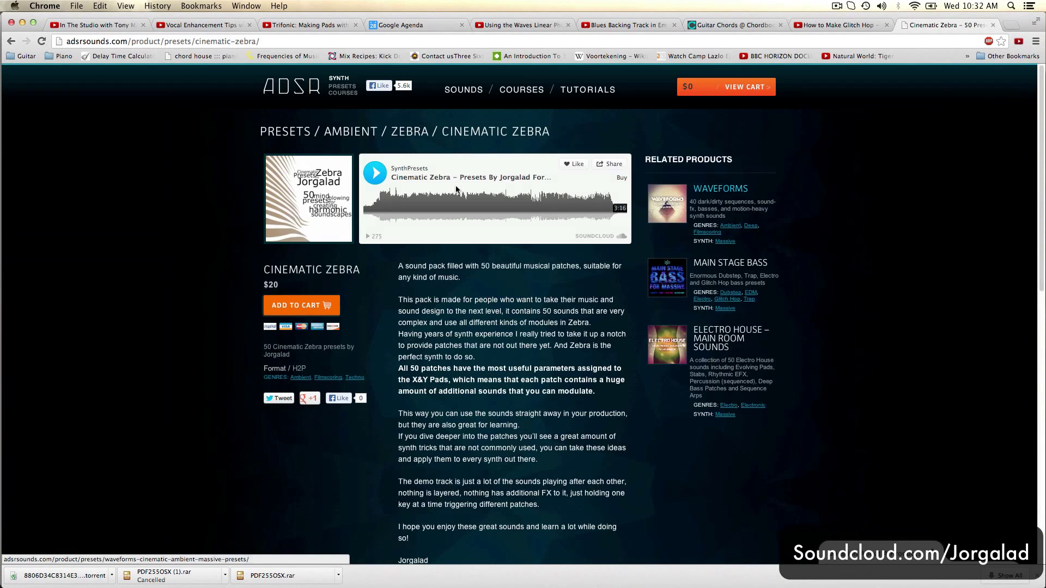
click(22, 23)
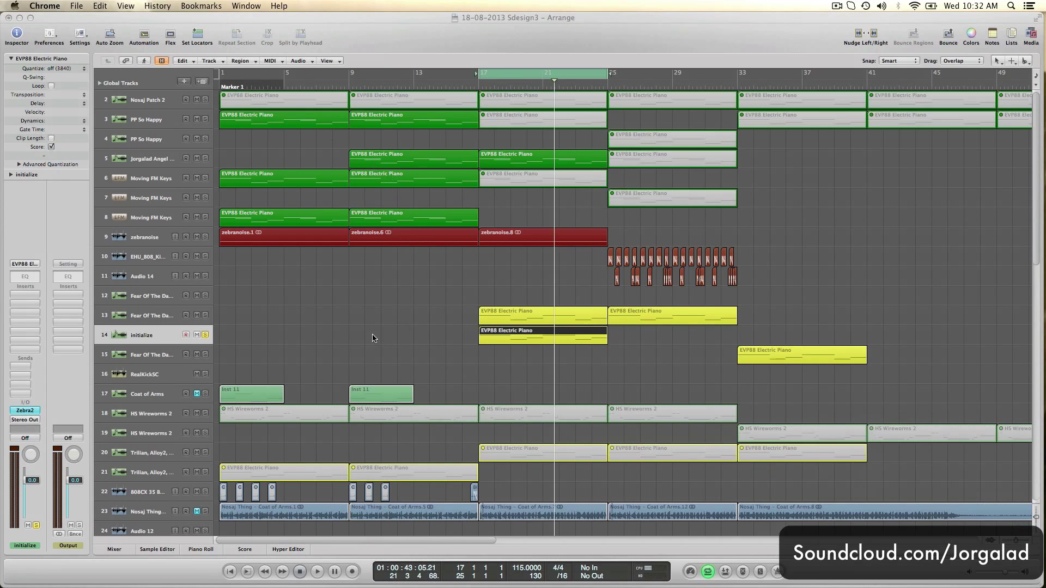
Open the initialize track's Zebra2, set Envelope1's sustain to 80, and lower the track volume to -6.0 dB
scroll(265, 298, down, 1)
click(31, 412)
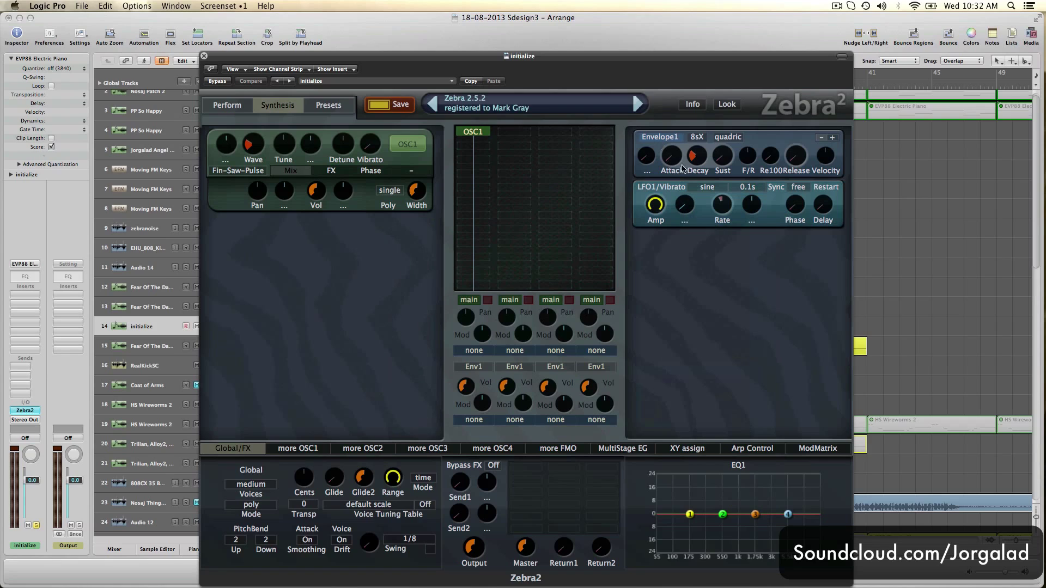
click(724, 155)
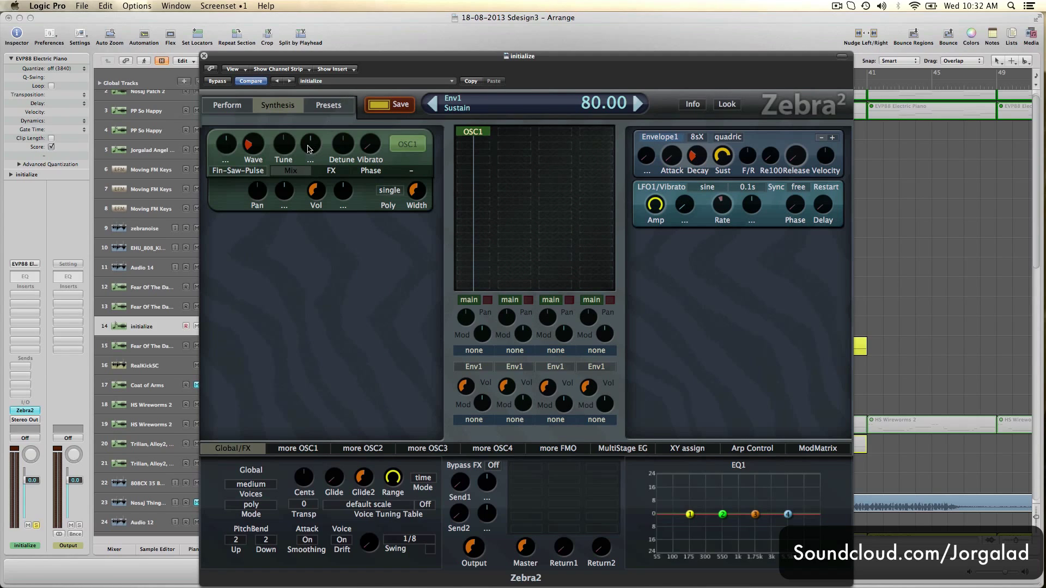
drag(43, 475, 39, 524)
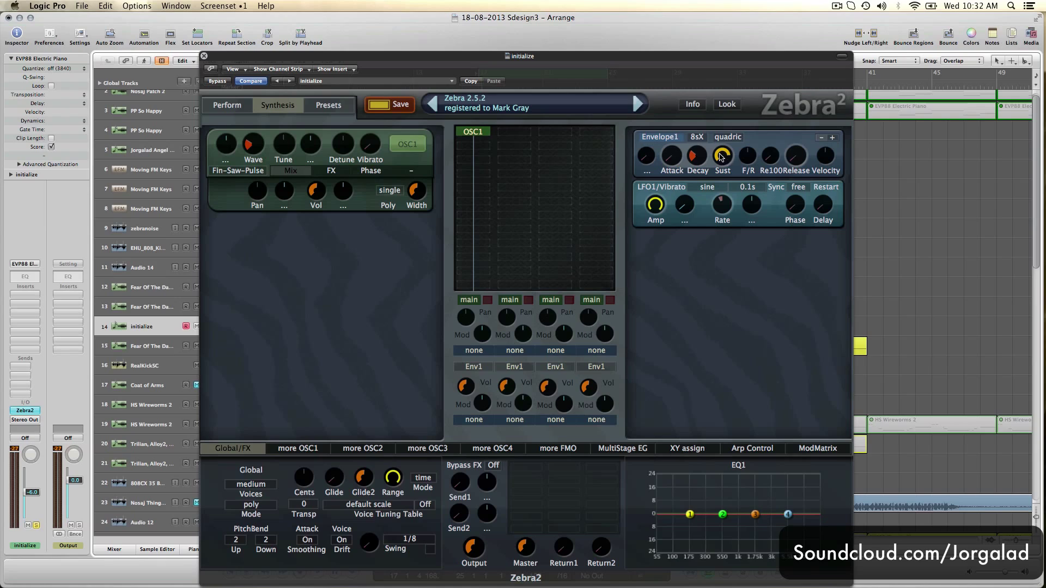
Try Init and Delay on Envelope1's first assignable knob, raising the delay, and reset the knob to none
right_click(650, 161)
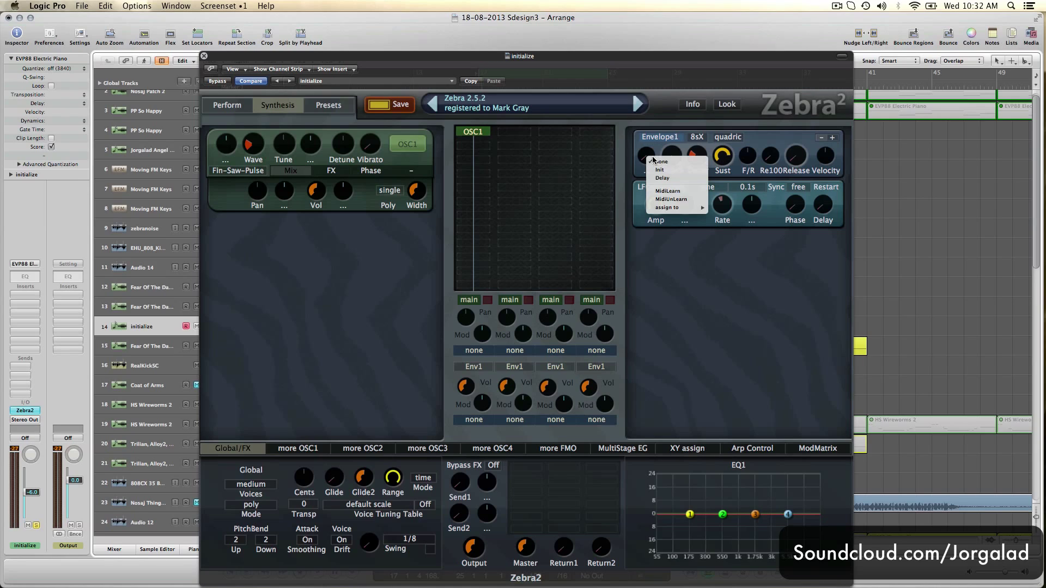
click(685, 168)
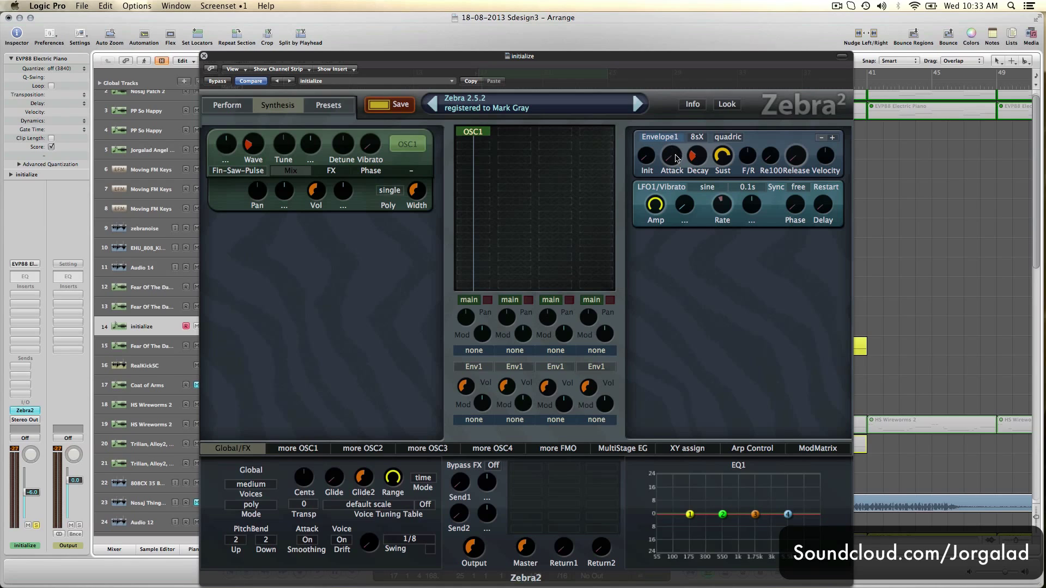
right_click(646, 157)
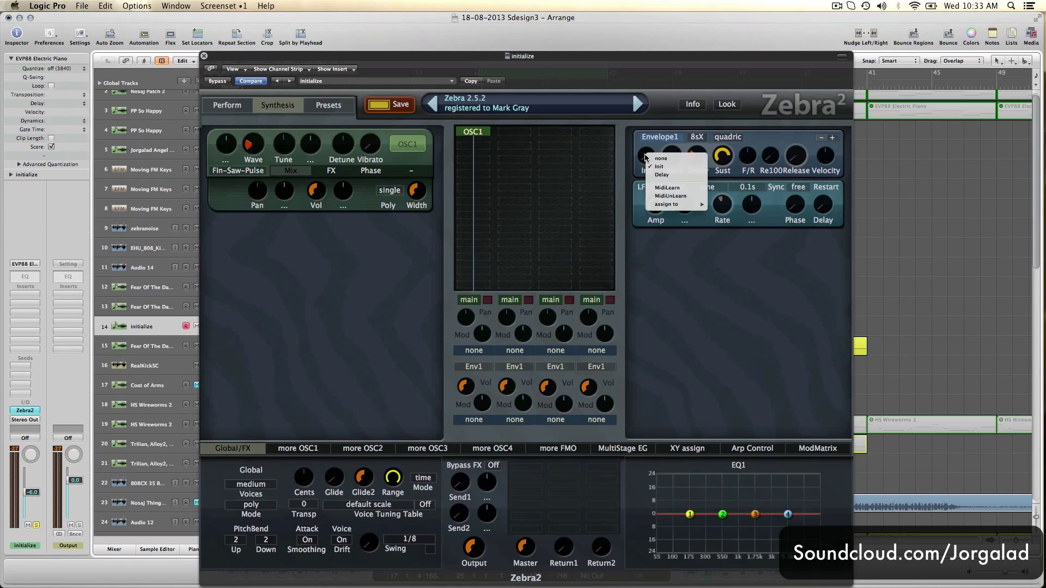
click(671, 174)
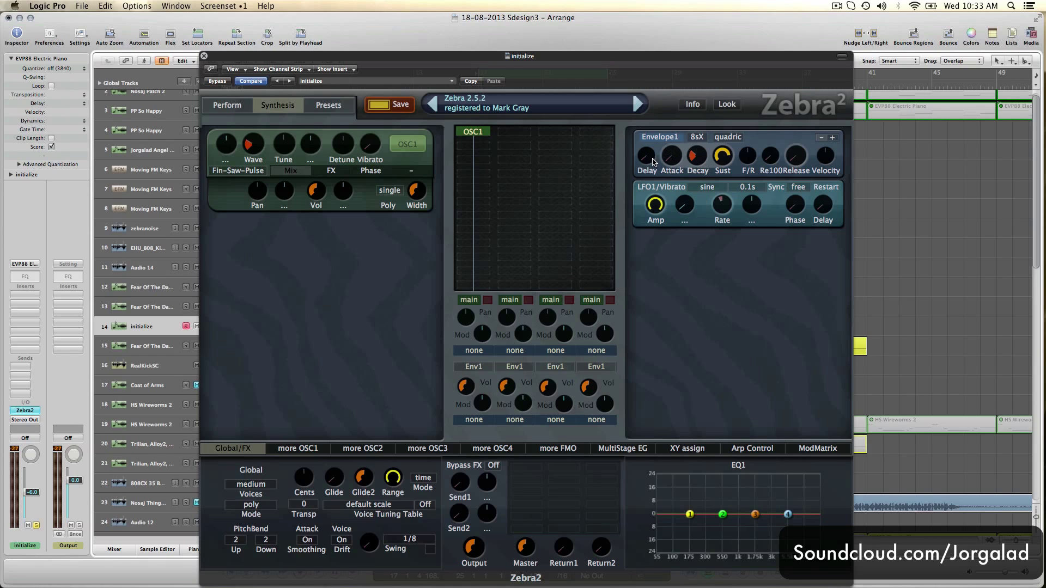
drag(651, 161, 644, 81)
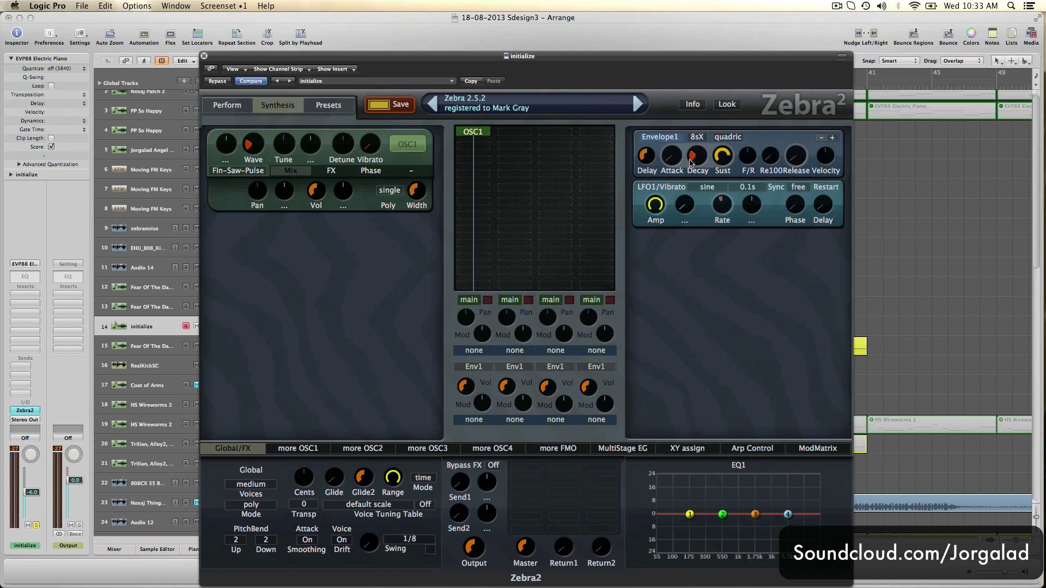
scroll(649, 152, down, 6)
right_click(648, 152)
click(658, 157)
Change Envelope1's assignable knob before Release from Re100 to the LoopD option
click(774, 157)
click(787, 157)
click(775, 156)
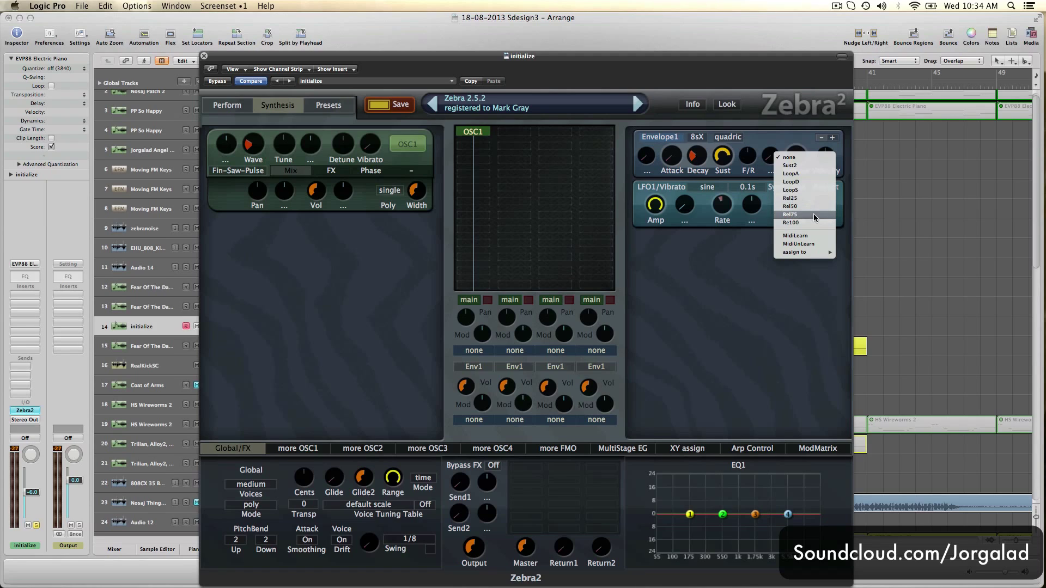
click(740, 264)
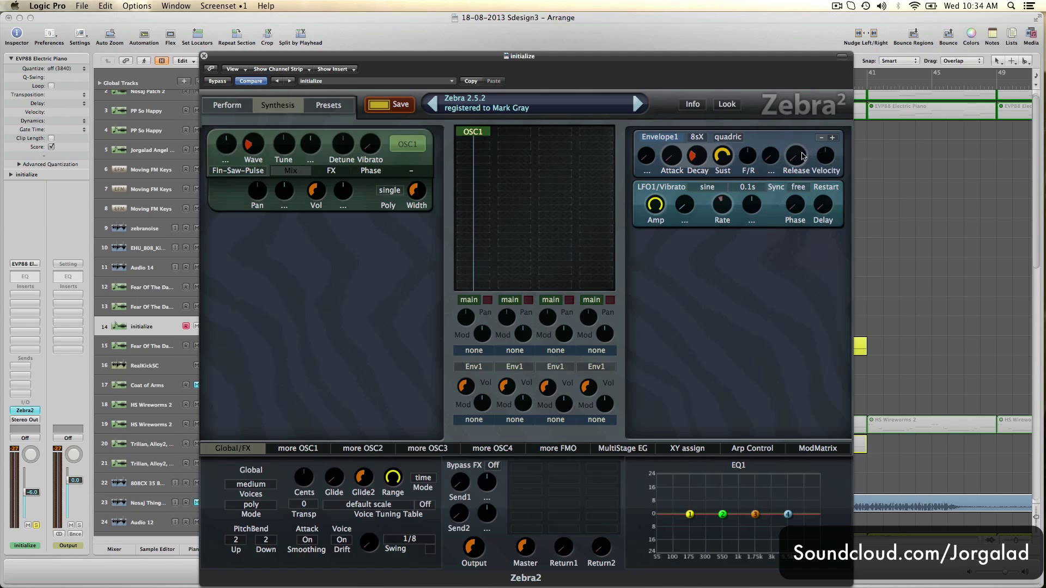
right_click(779, 157)
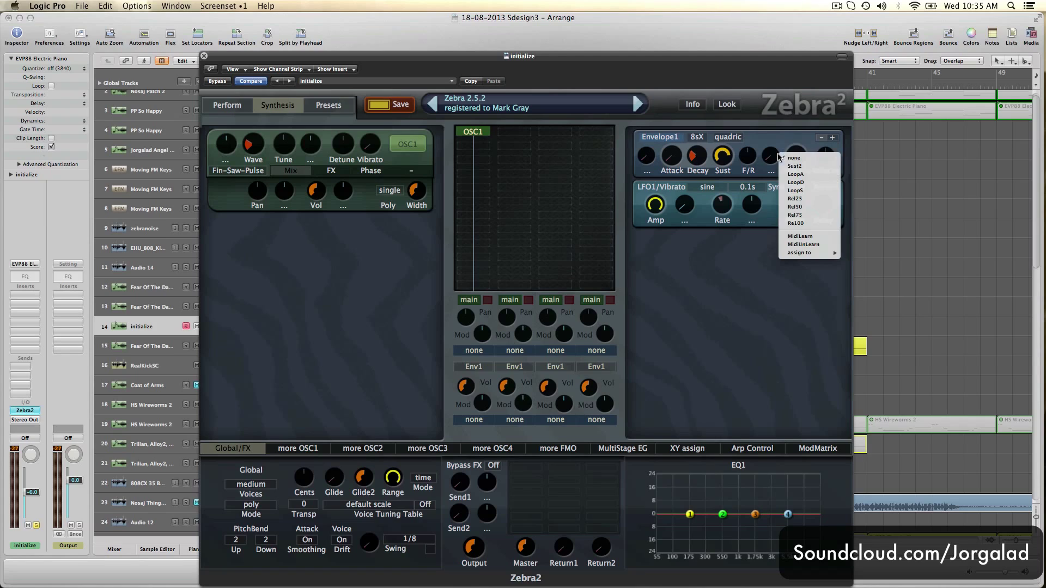
click(812, 182)
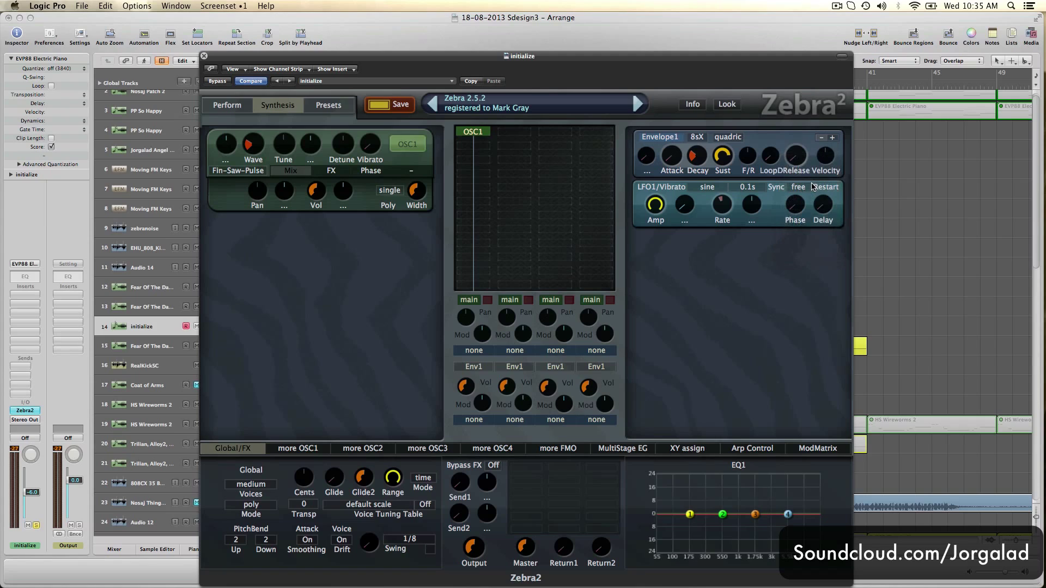
Lower Envelope1's sustain to minimum and set its Fall/Rise to -98, consulting the F/R diagram in the Zebra2 User Guide
drag(723, 158, 742, 327)
drag(748, 157, 754, 190)
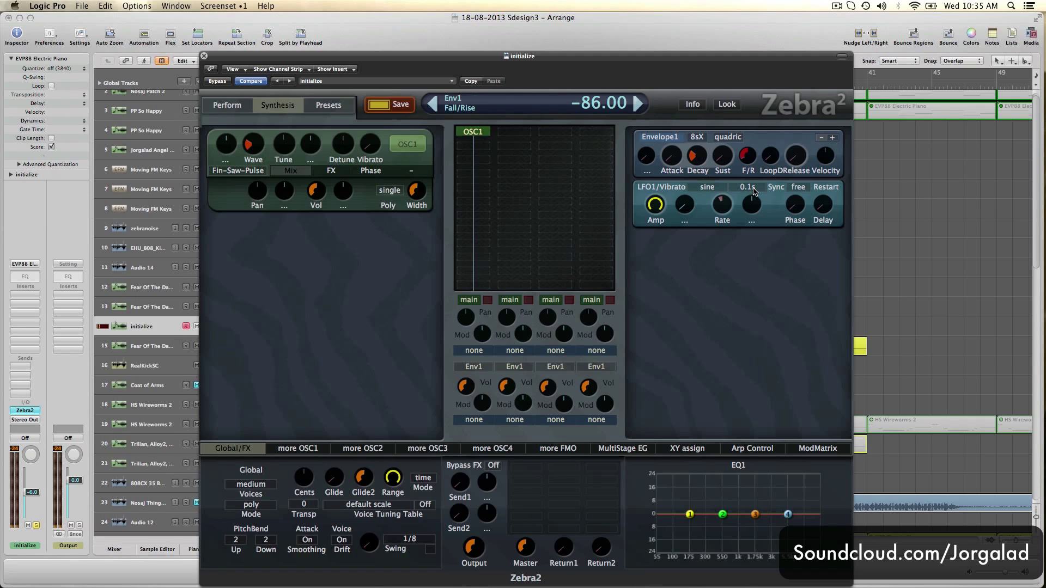
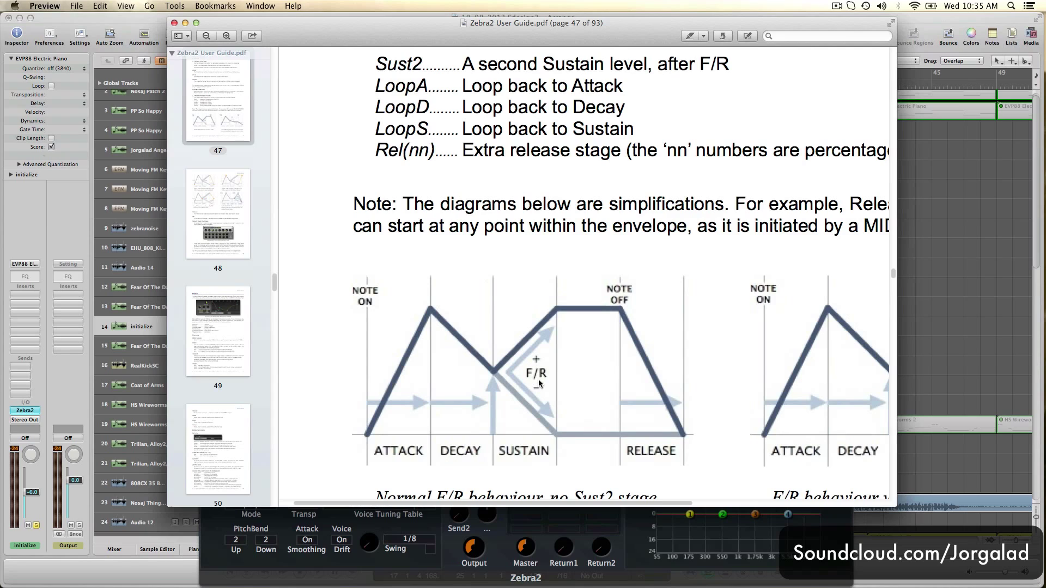
scroll(538, 382, down, 2)
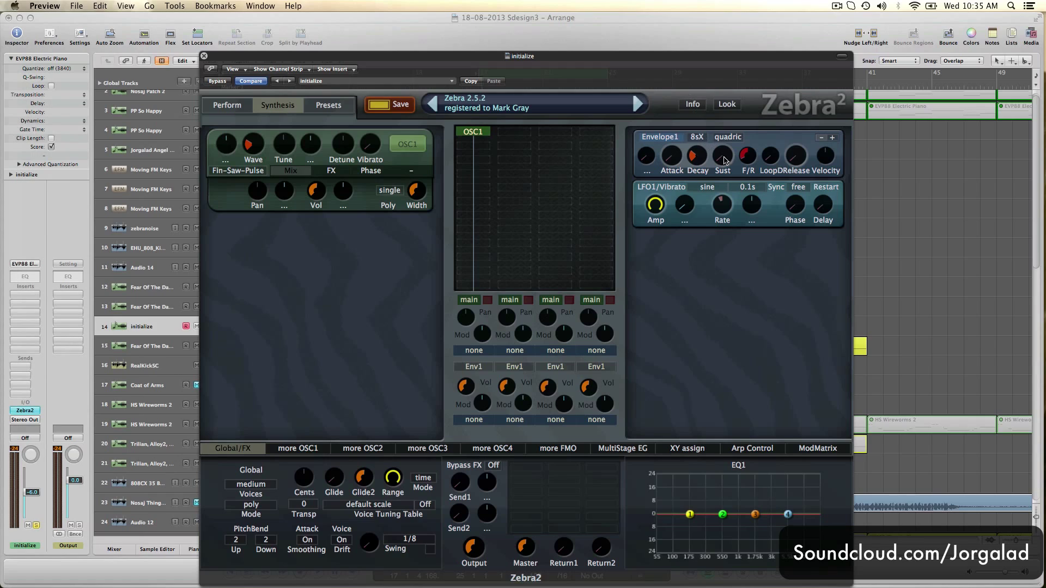
drag(746, 163, 748, 168)
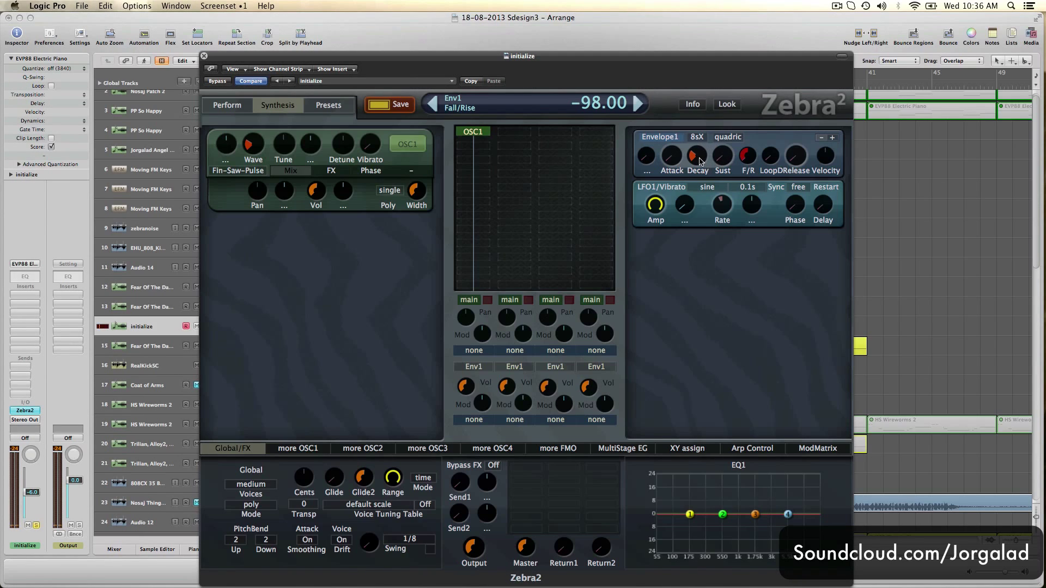
Shorten Envelope1's decay to 21.50 and raise its LoopD knob slightly
mouse_move(698, 158)
mouse_down()
mouse_move(703, 186)
mouse_move(703, 157)
mouse_up()
drag(702, 156, 702, 173)
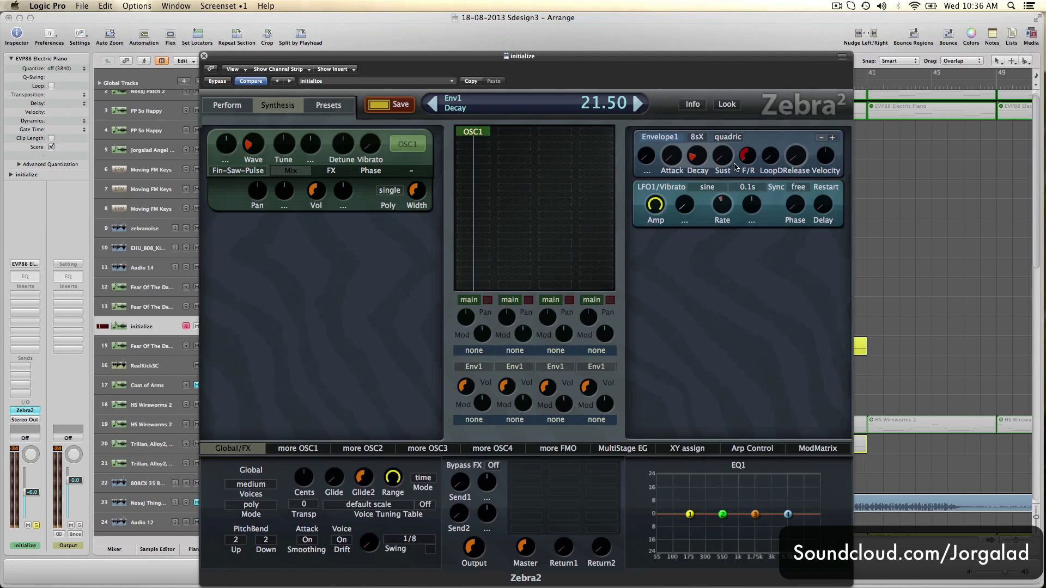
mouse_move(771, 159)
mouse_down()
mouse_move(774, 87)
mouse_move(776, 150)
mouse_up()
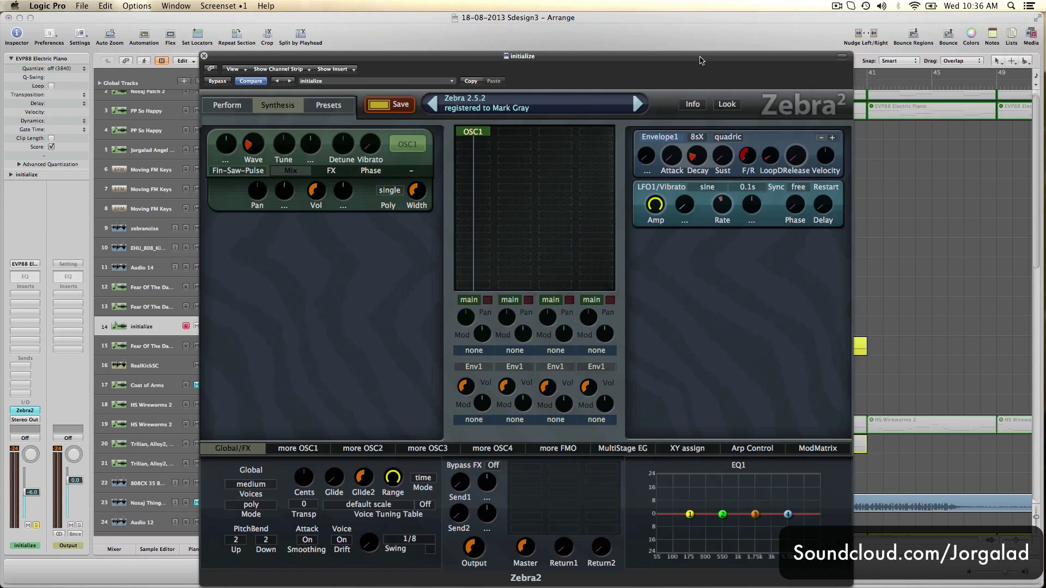
Shift the synth window off the track controls and vary Envelope1's decay, finishing on a longer decay
drag(701, 60, 747, 64)
mouse_move(752, 162)
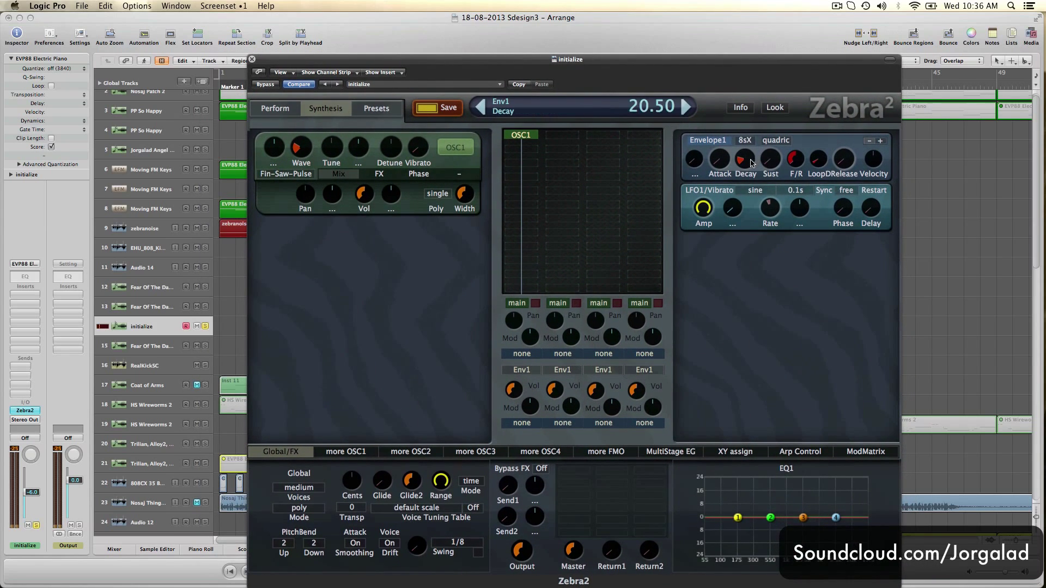
scroll(751, 163, down, 7)
scroll(820, 164, down, 6)
scroll(748, 163, down, 7)
scroll(748, 168, down, 7)
drag(754, 181, 740, 123)
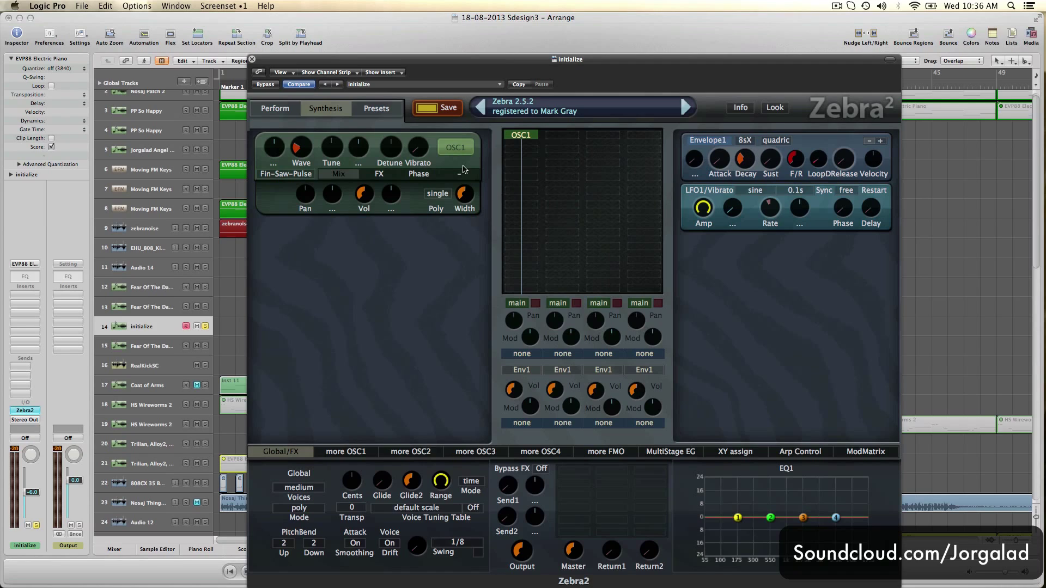
Show OSC1's FX settings, and set Envelope1's decay to 1.50 and its Fall/Rise to -100
click(380, 175)
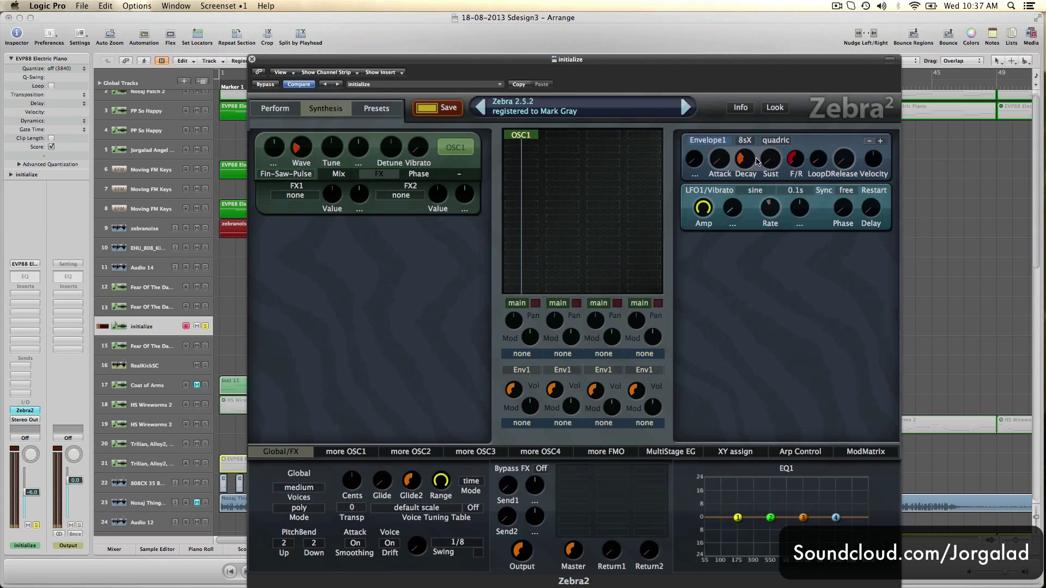
drag(749, 160, 757, 214)
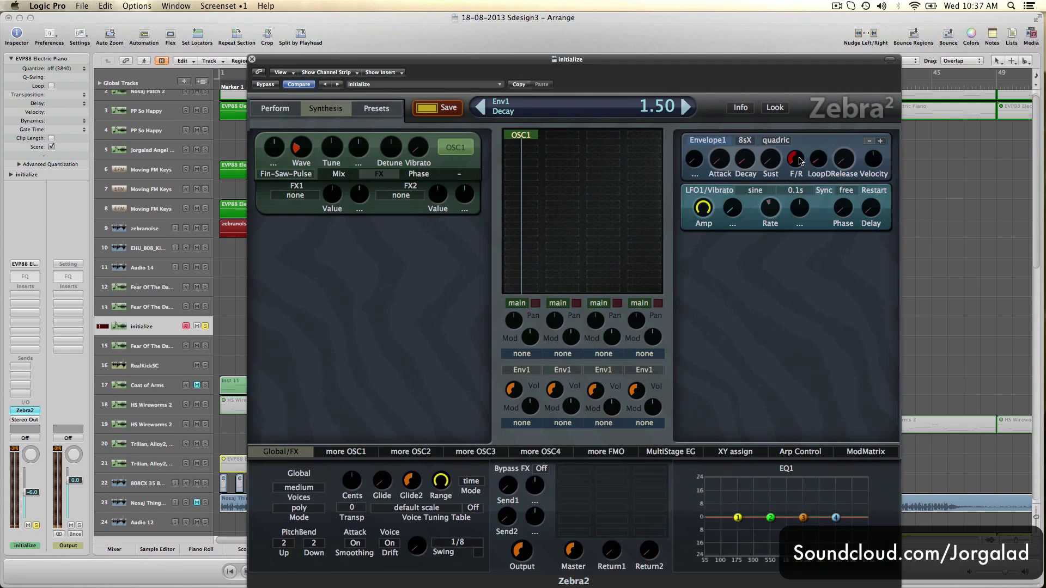
mouse_move(802, 168)
drag(800, 166, 799, 164)
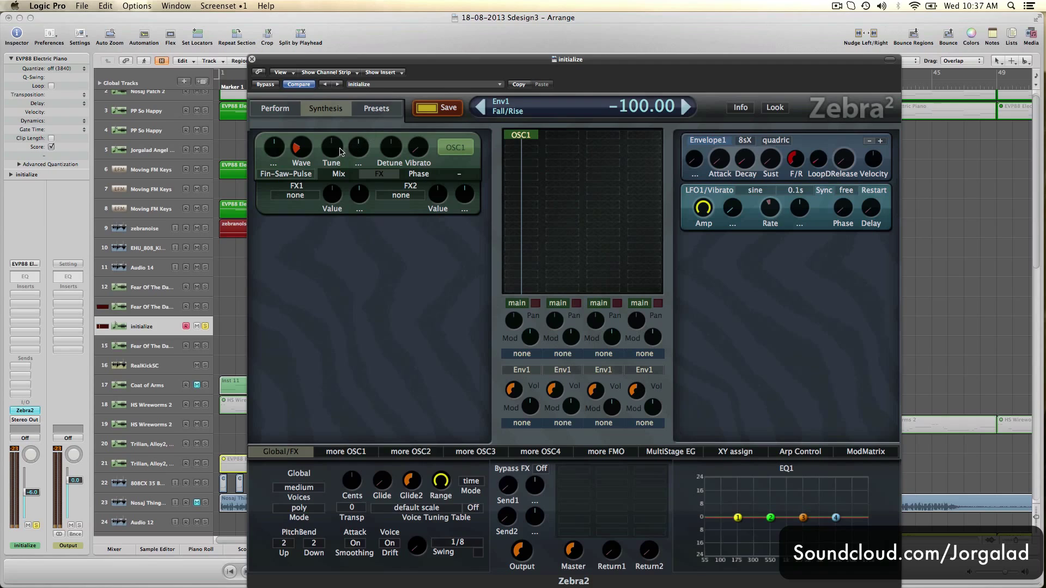
Tune OSC1 down to -48 and turn on its oscillator sync with a raised Sync amount
drag(330, 144, 331, 283)
click(415, 176)
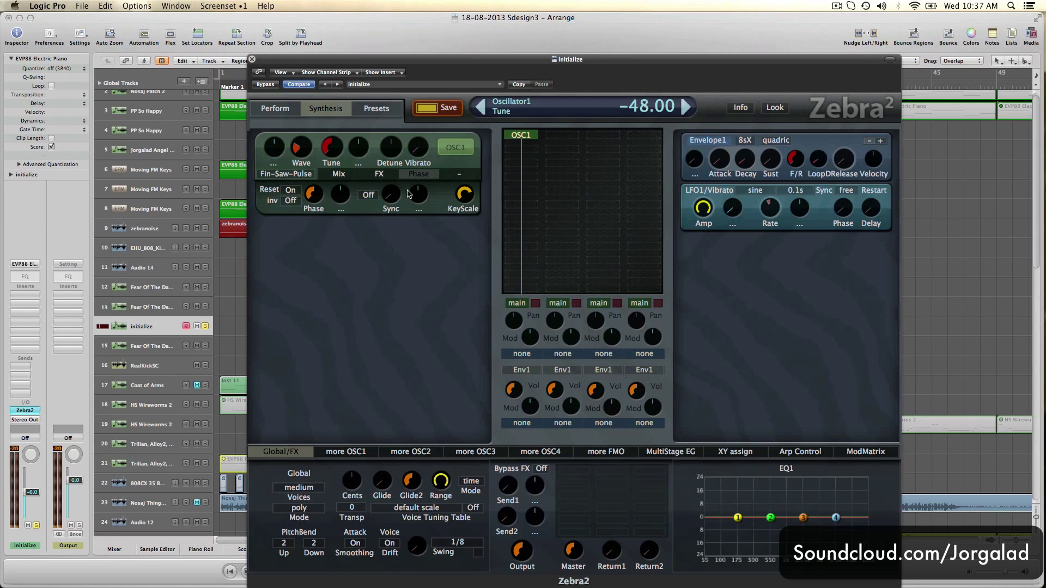
click(370, 195)
drag(399, 199, 404, 99)
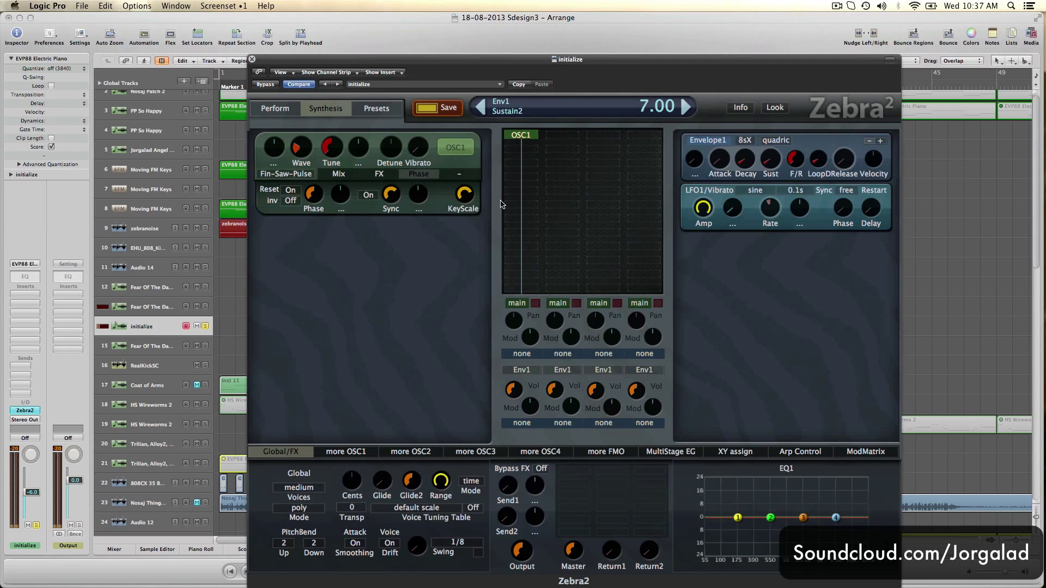
Set OSC1's FX1 to Bandworks with its value just below centre, lower the detune, and set the vibrato to 46
click(380, 173)
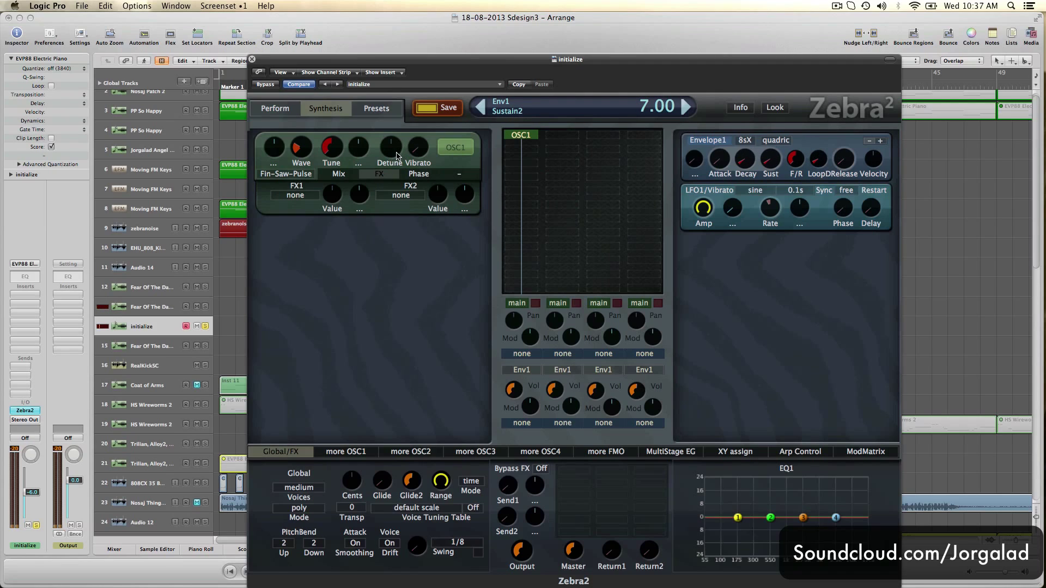
click(315, 195)
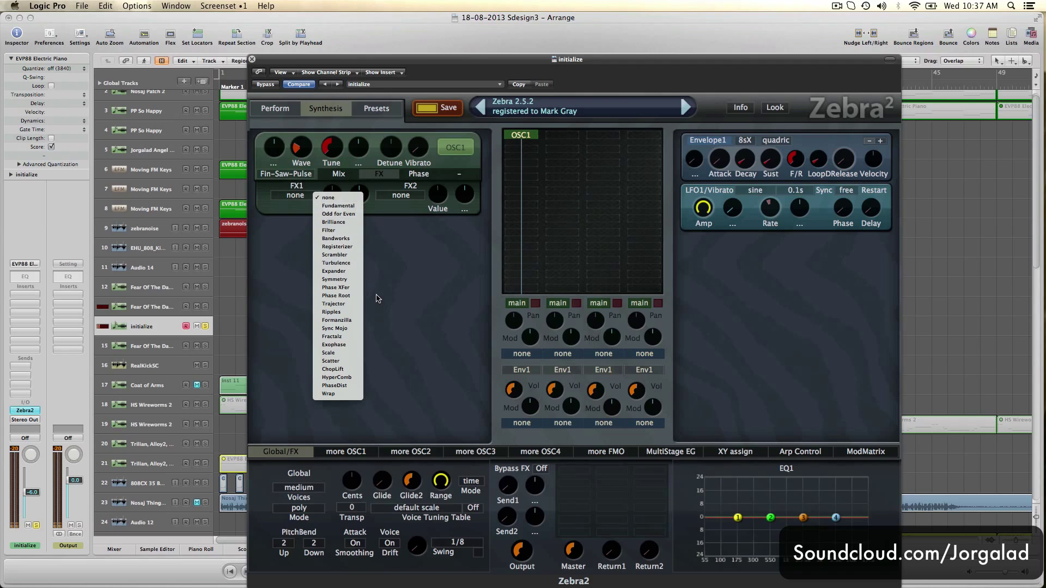
click(352, 237)
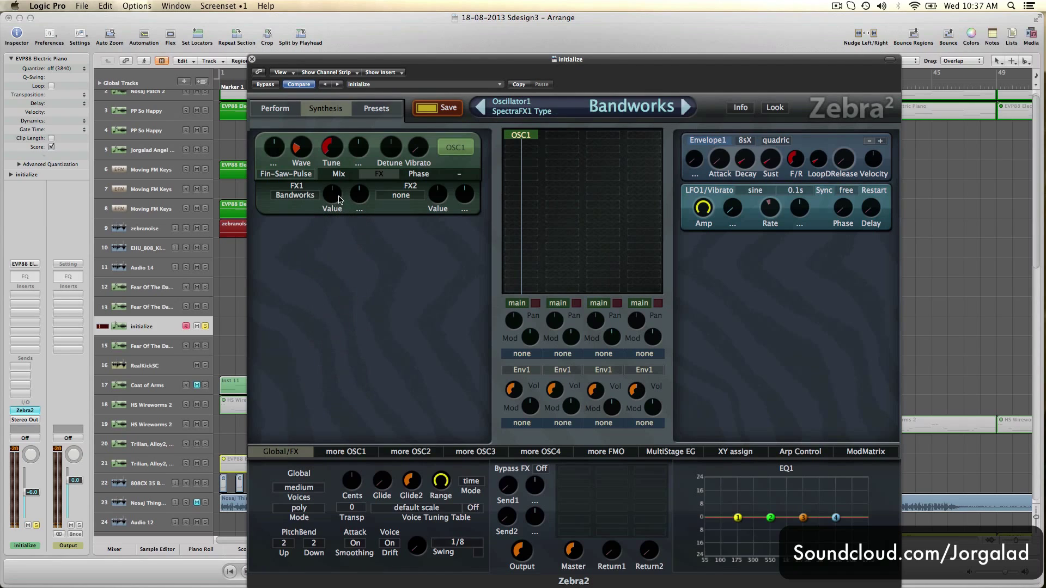
drag(335, 193, 332, 231)
drag(396, 158, 419, 139)
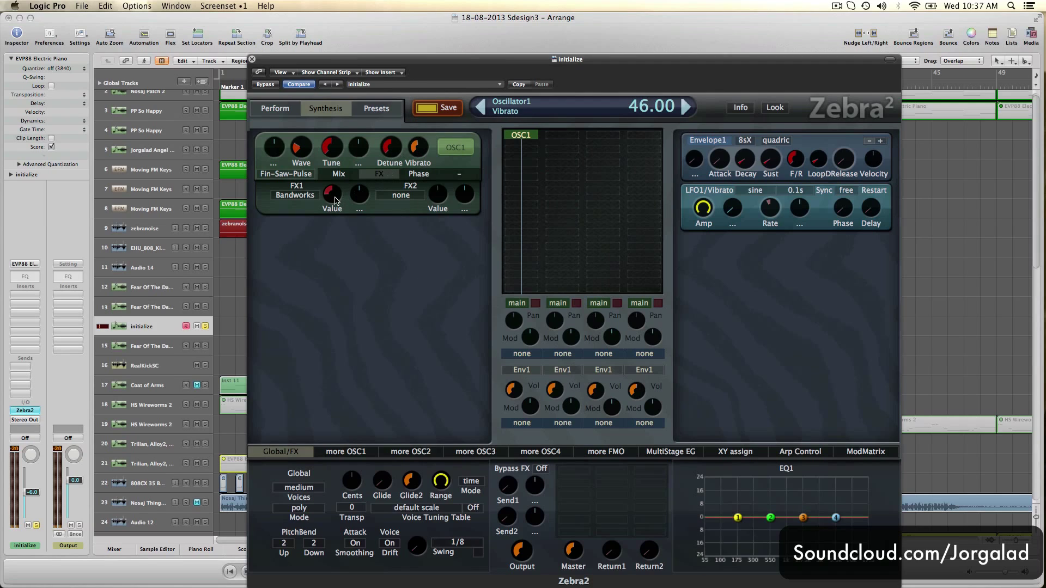
drag(334, 199, 338, 177)
Set Envelope1's decay to 15 and OSC1's tune to -24
drag(743, 159, 771, 162)
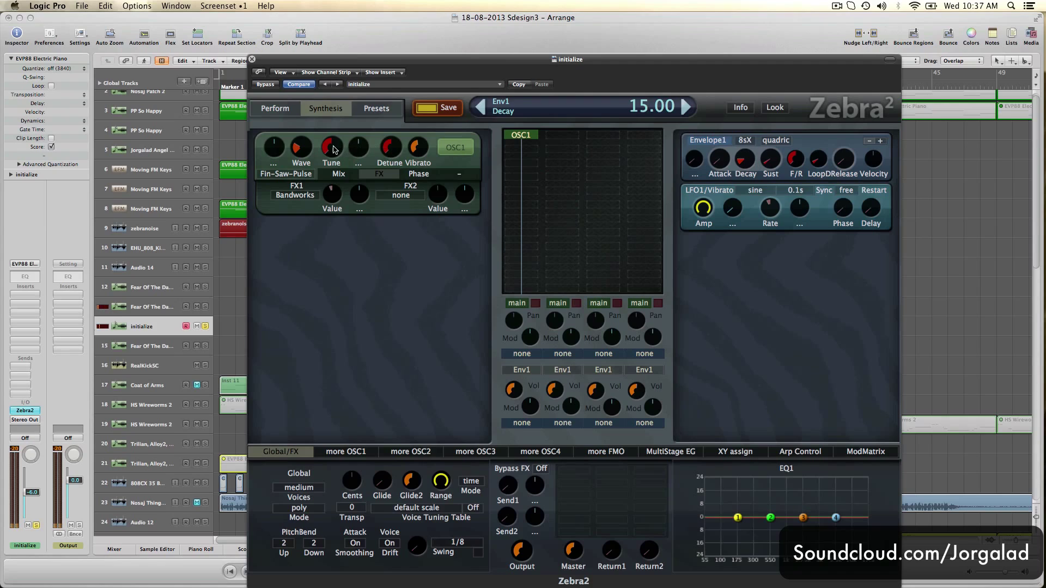
drag(331, 147, 328, 111)
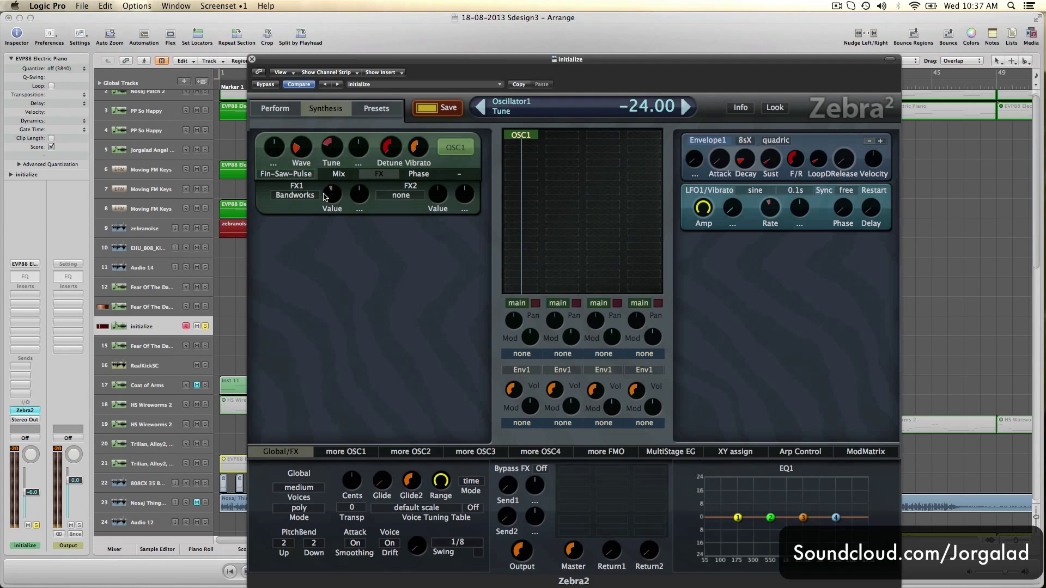
Change OSC1's FX1 to Phase Root and set its value to 18
drag(332, 194, 323, 219)
click(310, 194)
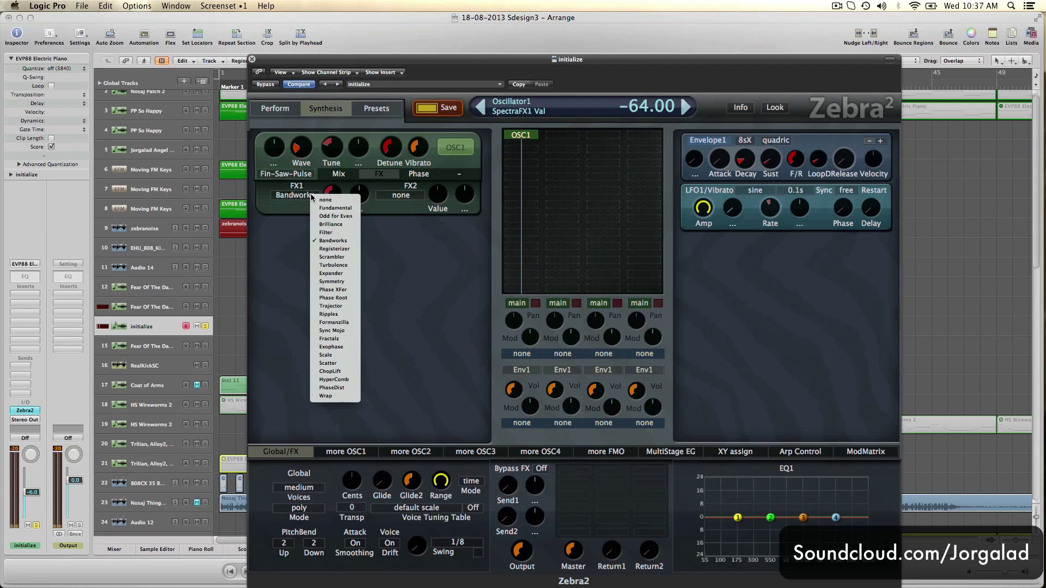
click(343, 297)
drag(330, 197, 326, 165)
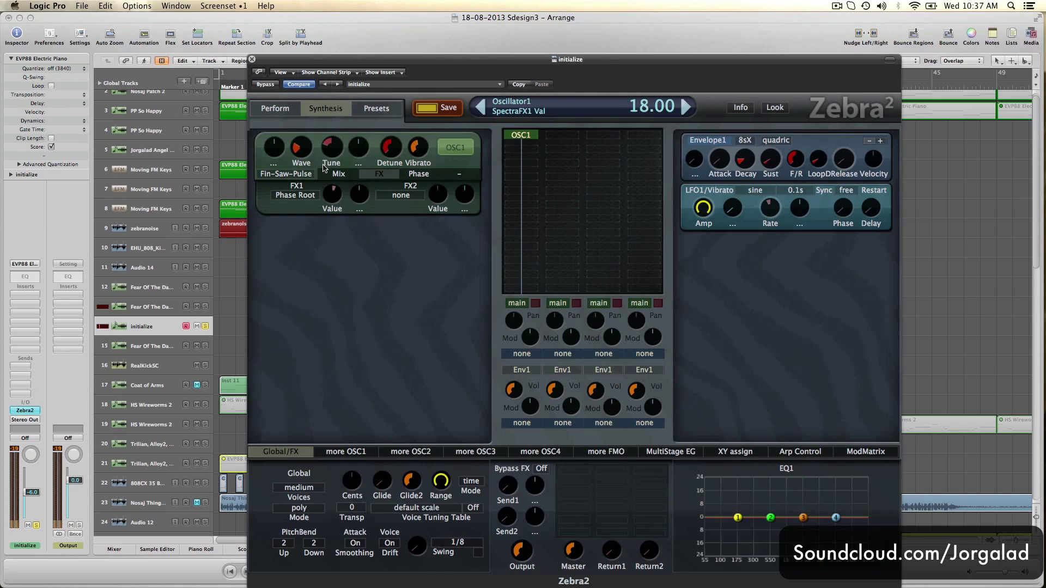
Set OSC1's FX2 to Bandworks and lower its value below centre
click(416, 198)
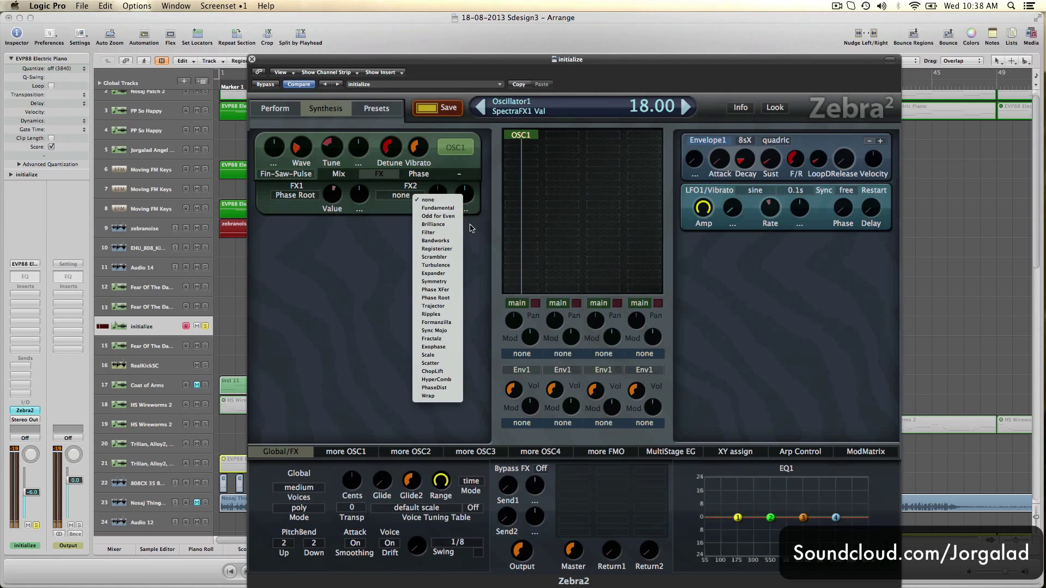
click(434, 240)
drag(439, 196, 473, 184)
Modulate the FX2 value with Lfo2 at a depth of 36, and set LFO2's sync to 1/1
click(470, 195)
click(519, 383)
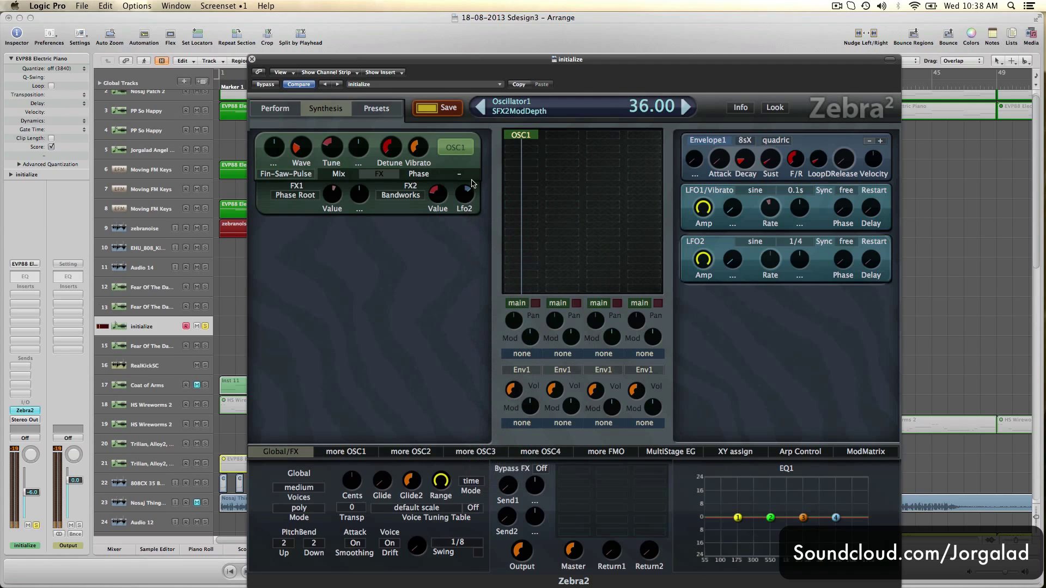
click(802, 240)
click(797, 314)
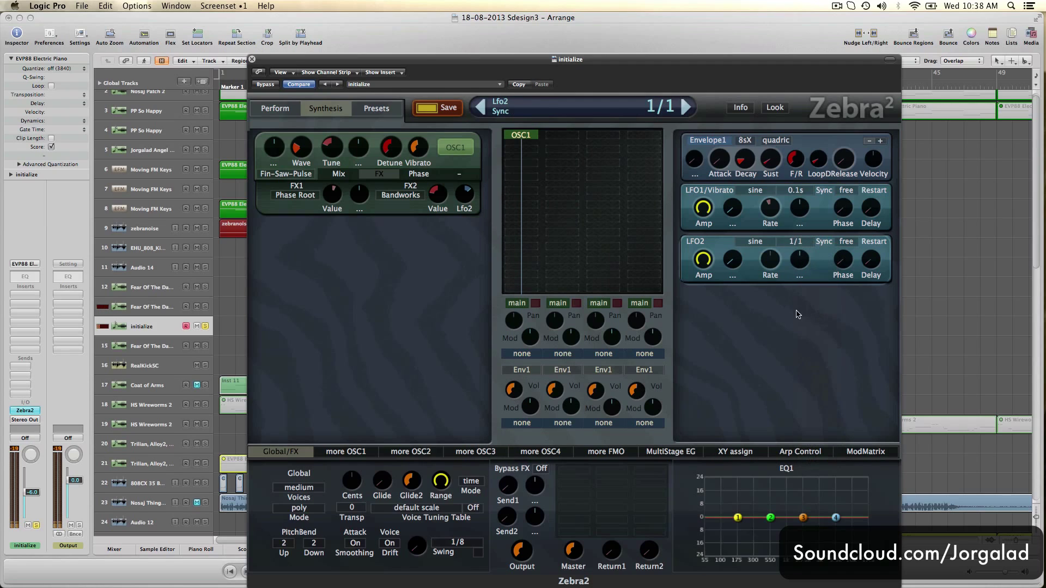
Add a reverb to the effects grid with its Wet level at 59.50, and set the Master level to 65
click(574, 474)
click(594, 493)
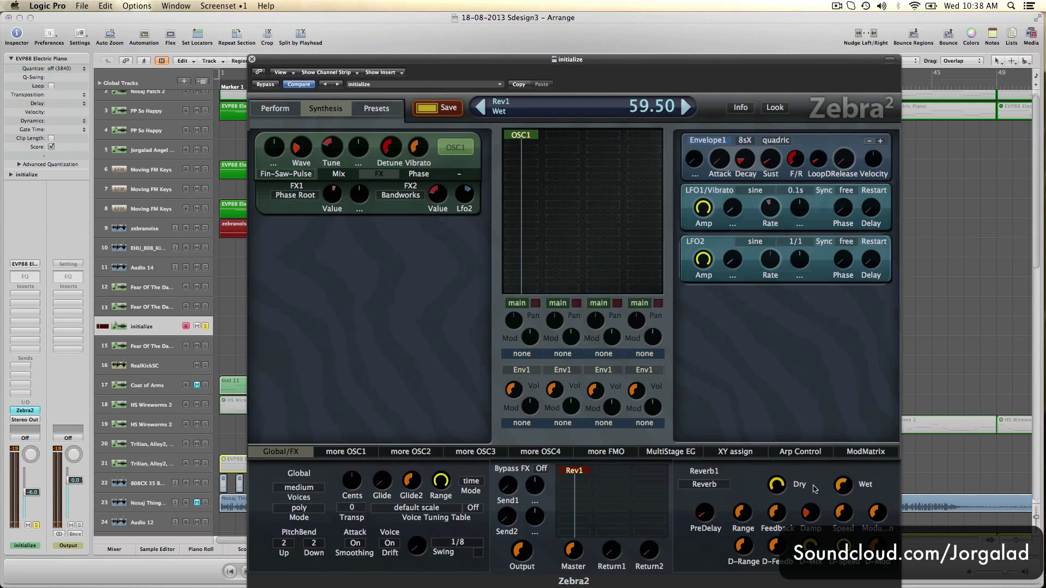
scroll(578, 540, up, 2)
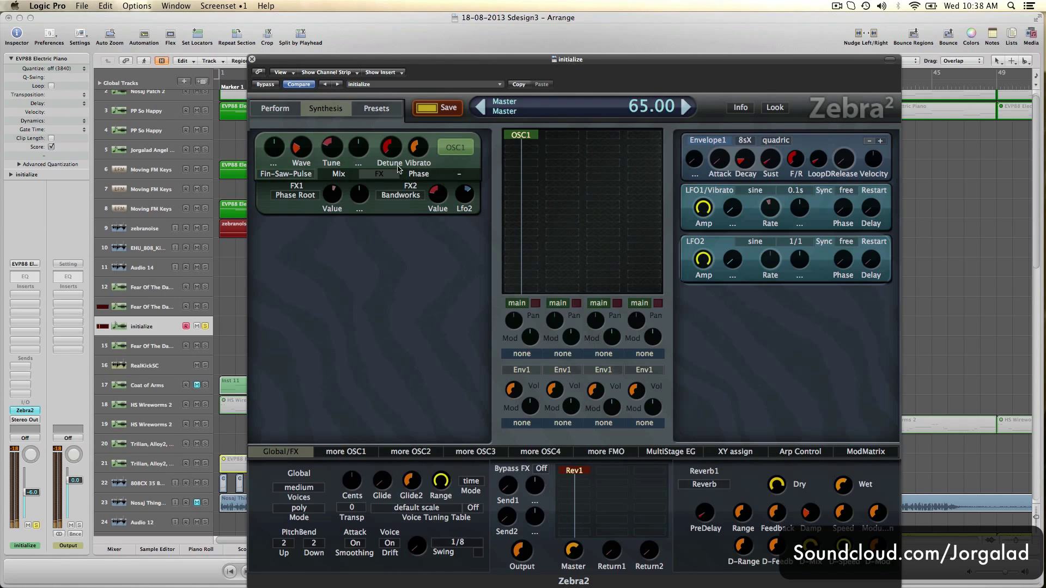
Tune OSC1 to -36 and set its detune to -43.50
mouse_move(328, 150)
mouse_down()
mouse_move(350, 206)
mouse_move(330, 169)
mouse_up()
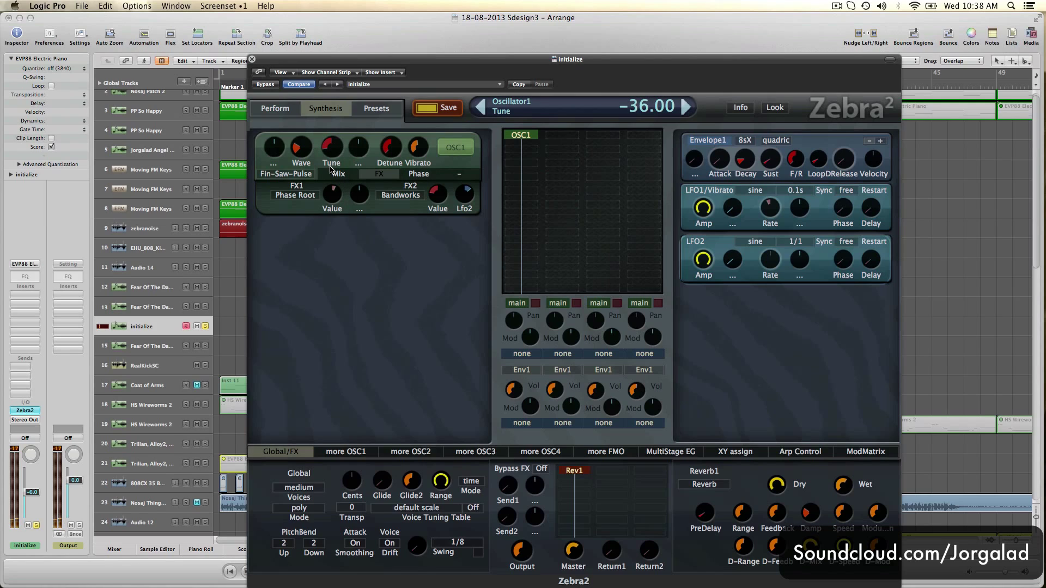
click(384, 152)
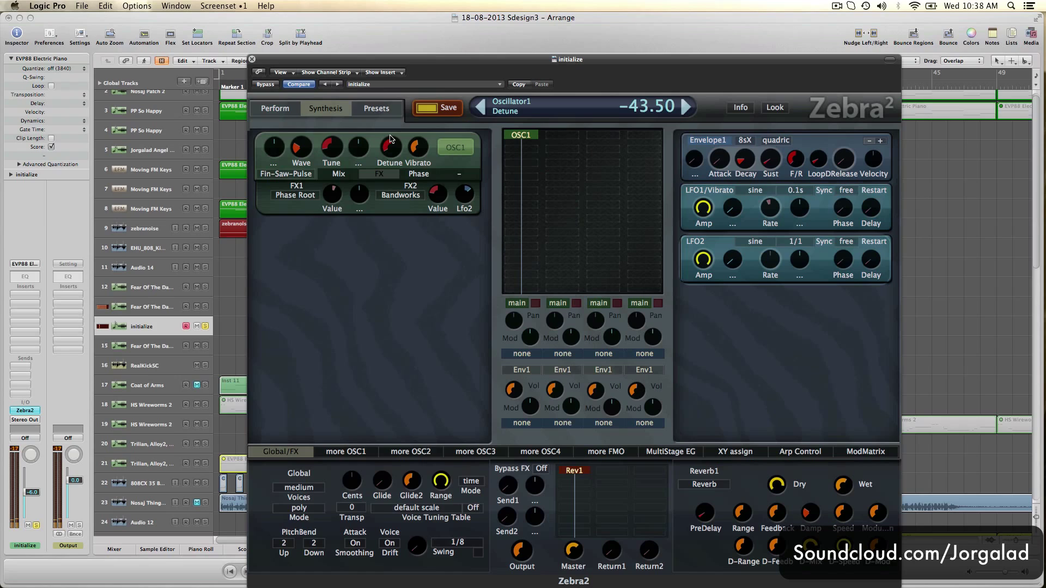
Set OSC1's Poly mode to quad at full width, and bring its detune to -8.50
click(338, 174)
click(450, 215)
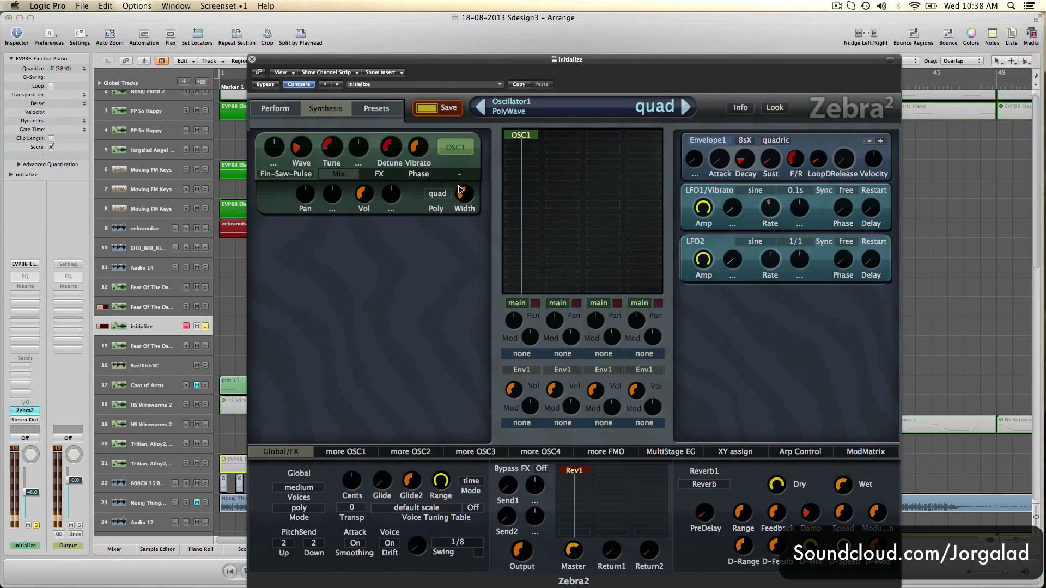
drag(464, 194, 417, 189)
drag(391, 152, 391, 94)
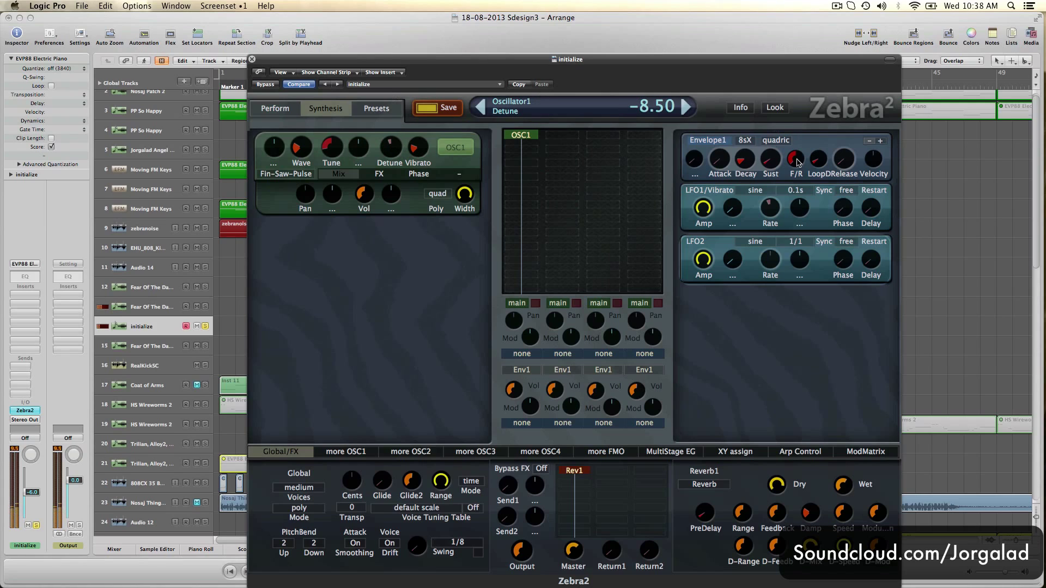
Set Envelope1's decay to 14.50 and its Sustain2 to 8
mouse_move(744, 160)
mouse_down()
mouse_move(744, 133)
mouse_move(753, 182)
mouse_move(776, 160)
mouse_move(762, 28)
mouse_move(774, 185)
mouse_move(795, 175)
mouse_move(794, 154)
mouse_move(750, 157)
mouse_move(746, 142)
mouse_up()
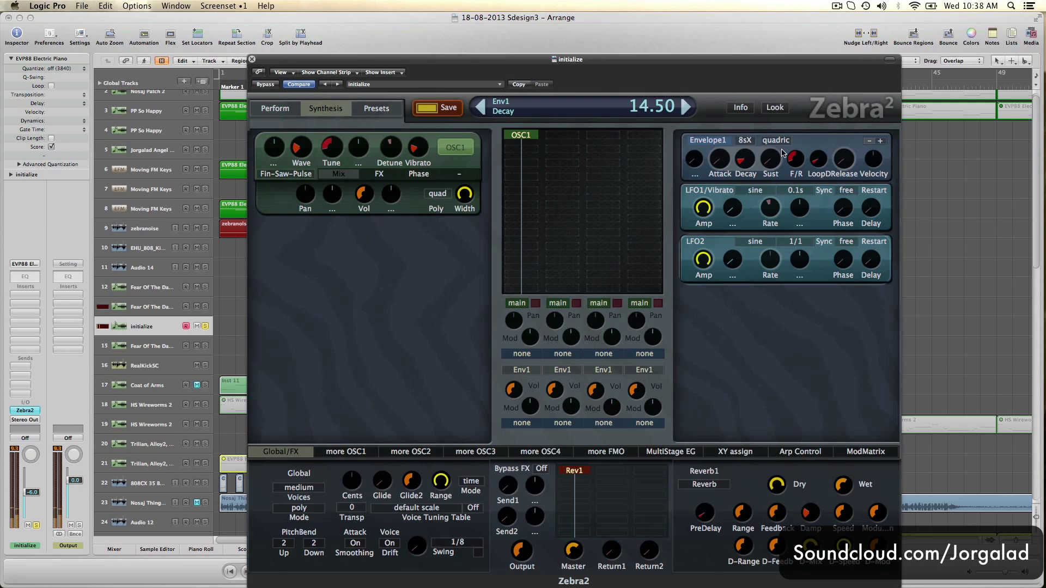
mouse_move(794, 171)
drag(794, 171, 827, 184)
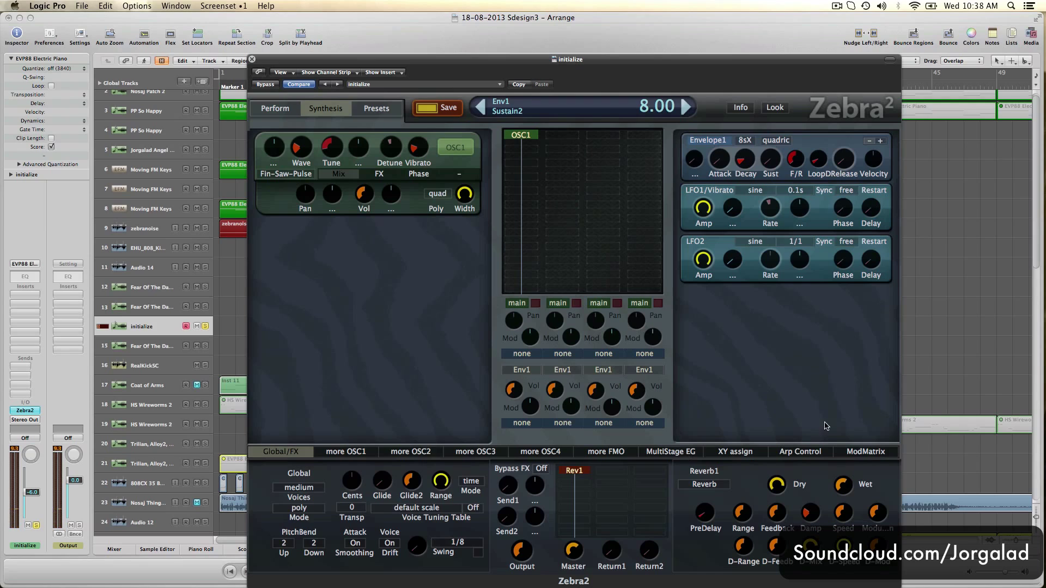
Route Lfo3 to ENV1: Vel2D in the first modulation matrix slot with a depth of 8
click(806, 456)
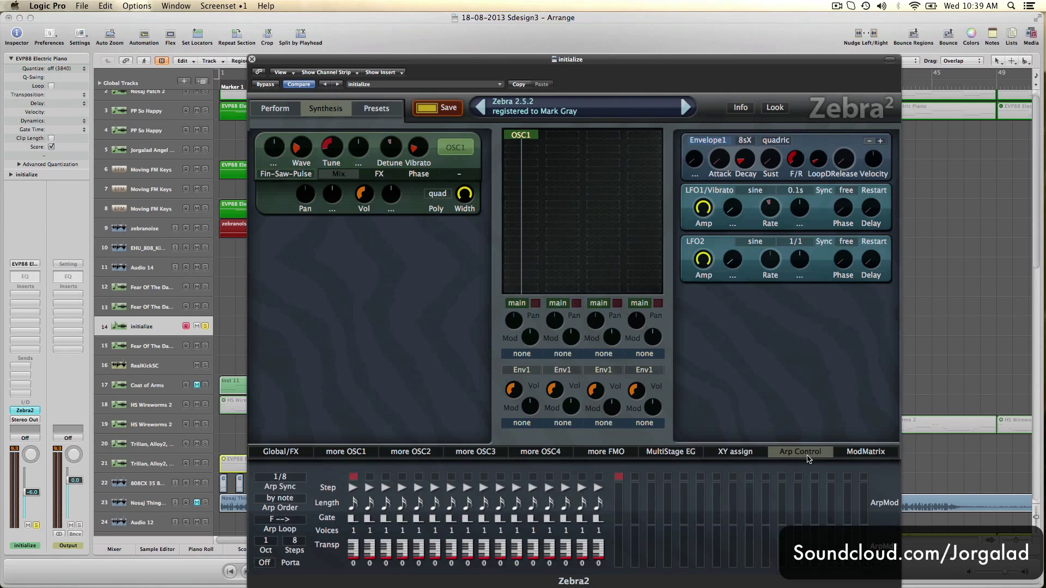
click(857, 450)
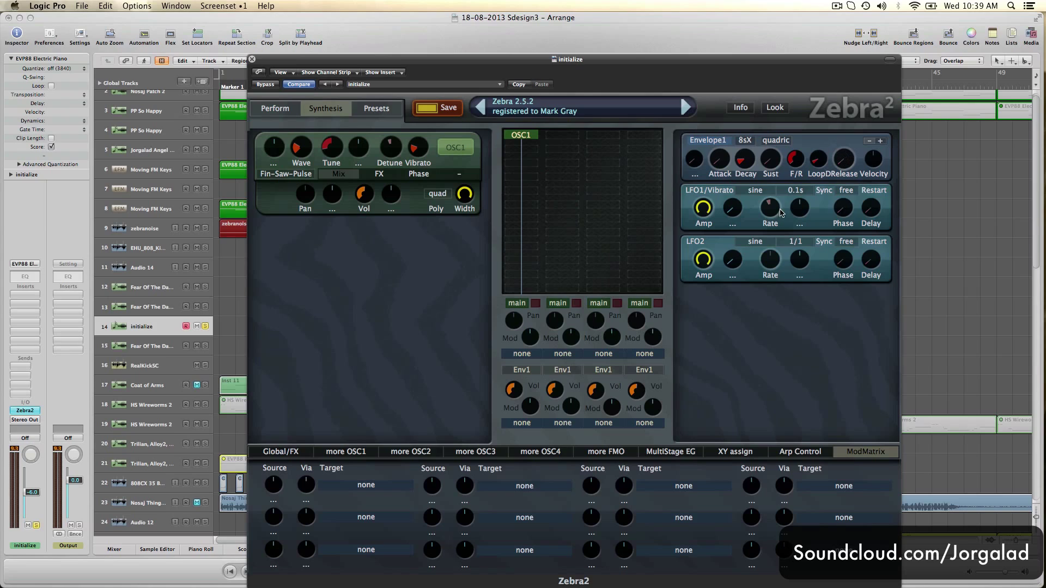
click(274, 485)
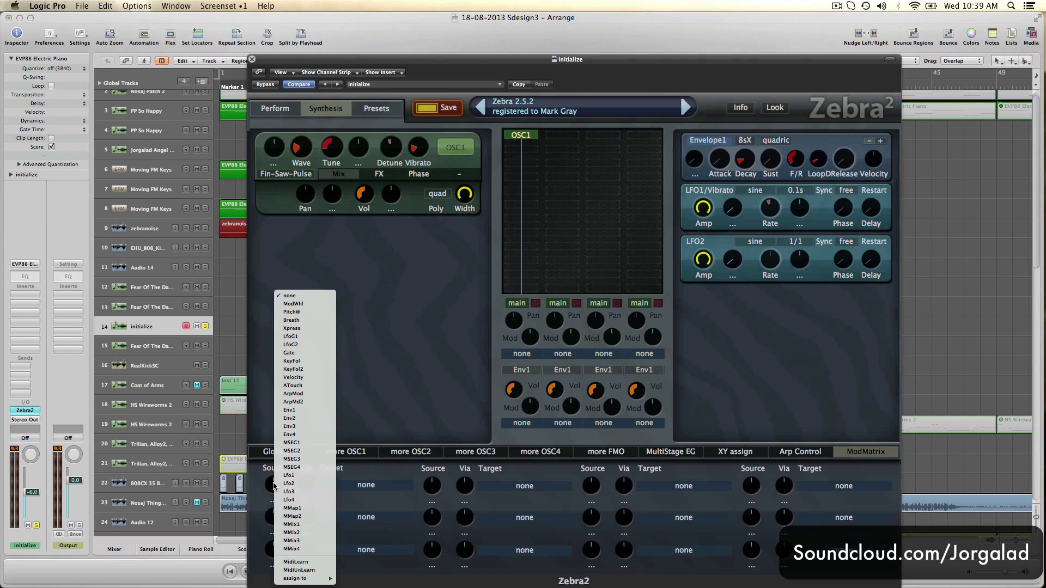
click(324, 491)
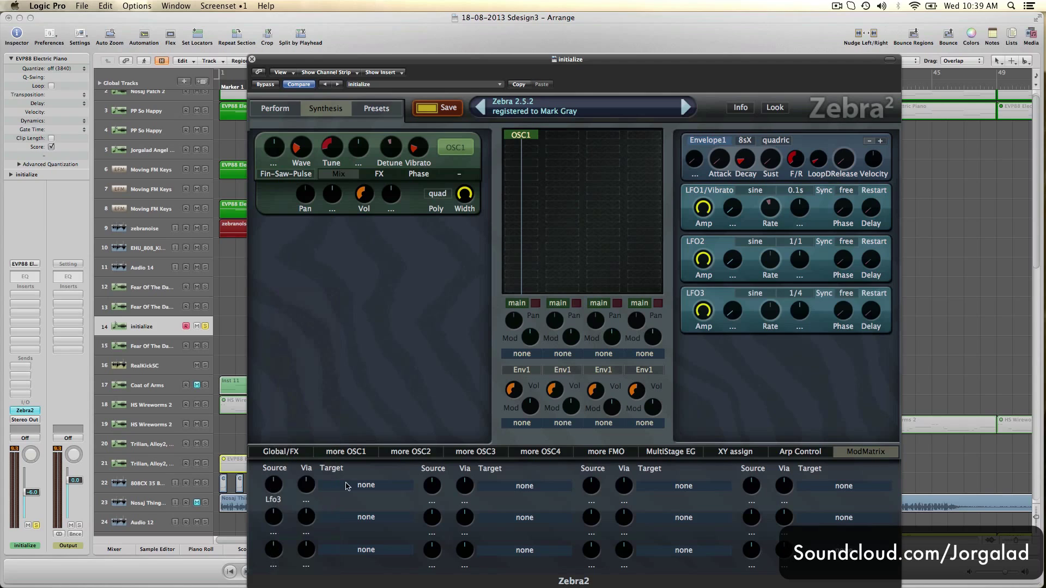
click(348, 485)
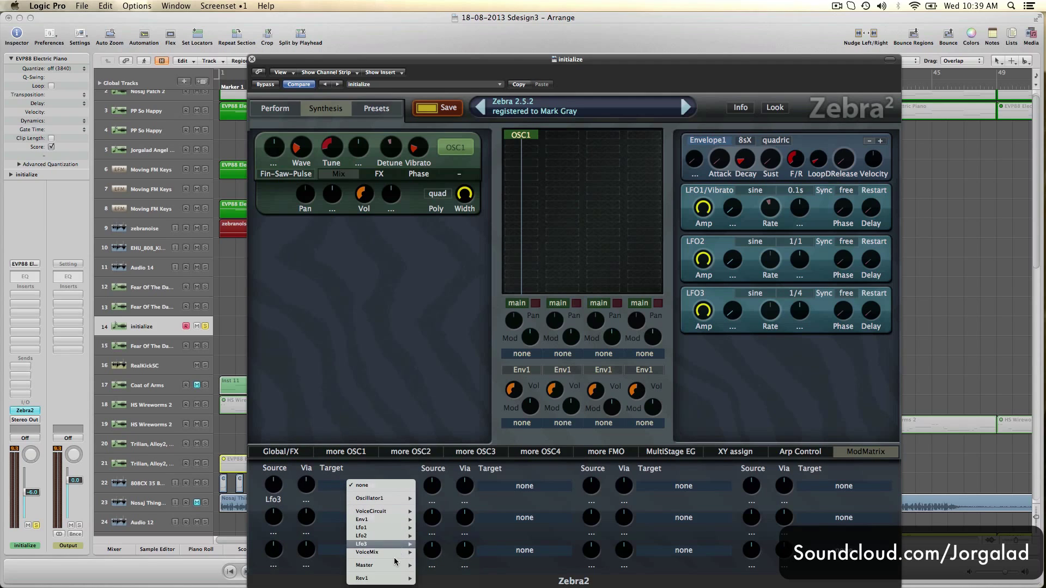
mouse_move(411, 522)
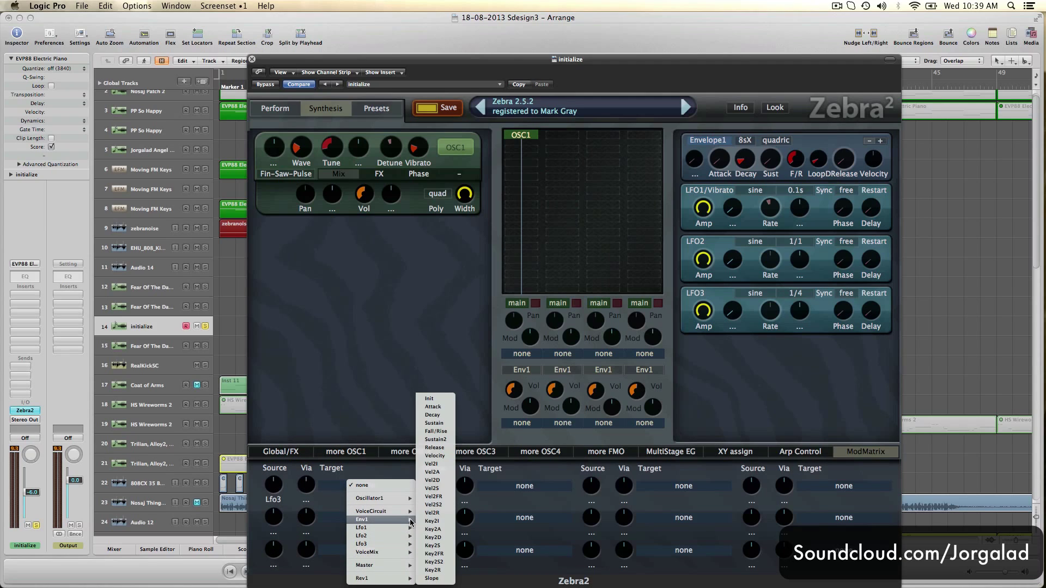
click(445, 478)
mouse_move(283, 484)
mouse_down()
mouse_move(284, 457)
mouse_move(274, 497)
mouse_move(270, 485)
mouse_up()
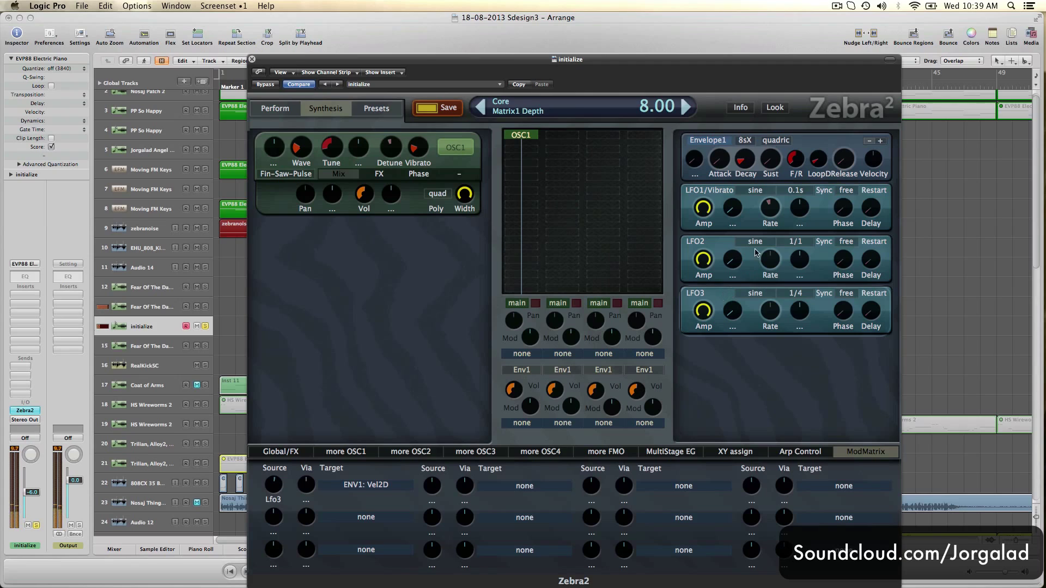
Switch LFO3's waveform to user and set its number of steps to 8
click(765, 297)
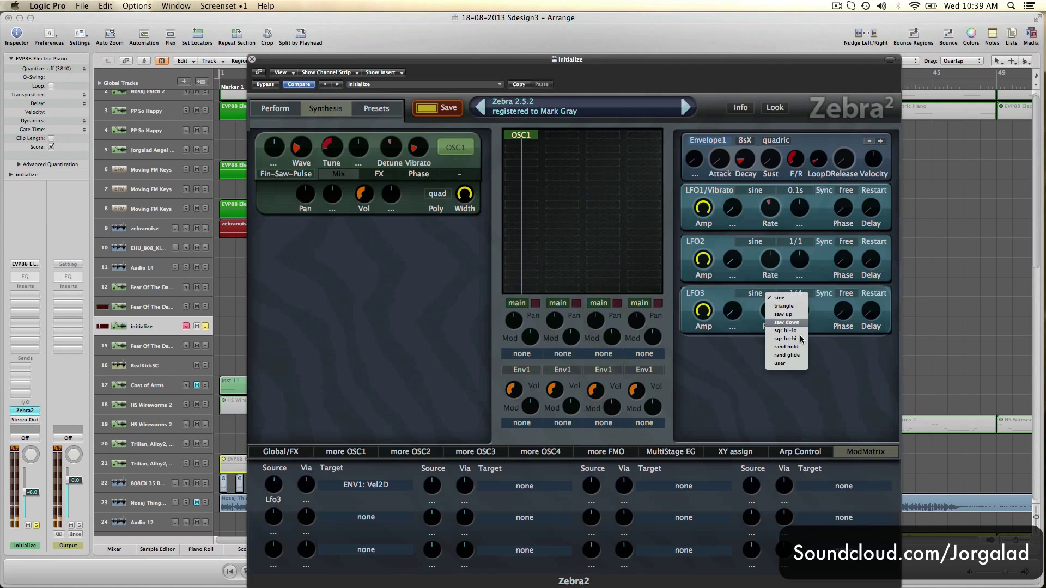
click(797, 363)
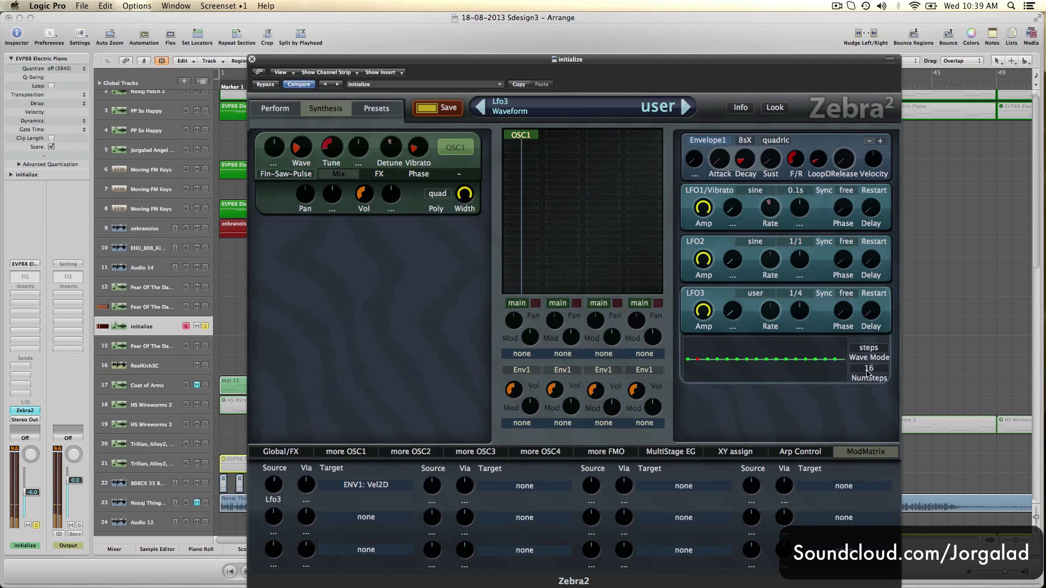
click(867, 375)
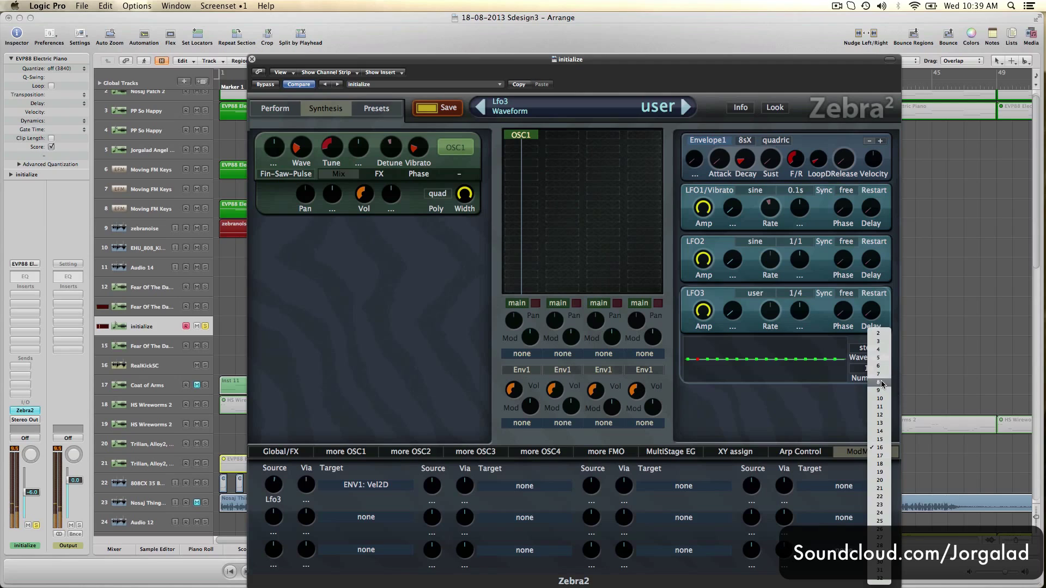
click(878, 382)
Shape LFO3's step pattern with steps 1, 3, 5 and 7 at 100 and step 6 at the minimum
click(702, 342)
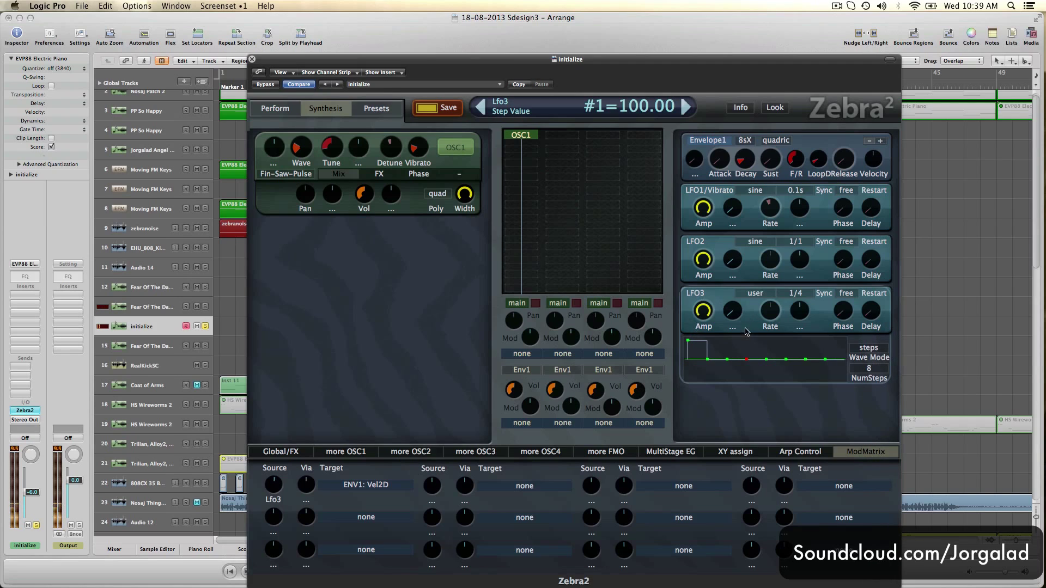
click(738, 344)
drag(736, 343, 737, 297)
drag(772, 342, 771, 303)
drag(806, 348, 802, 290)
mouse_move(788, 347)
mouse_down()
mouse_move(801, 406)
mouse_move(816, 329)
mouse_up()
Set LFO3's sync to 1/8 and its restart to gate, and raise steps 6 and 8 to the maximum
click(802, 293)
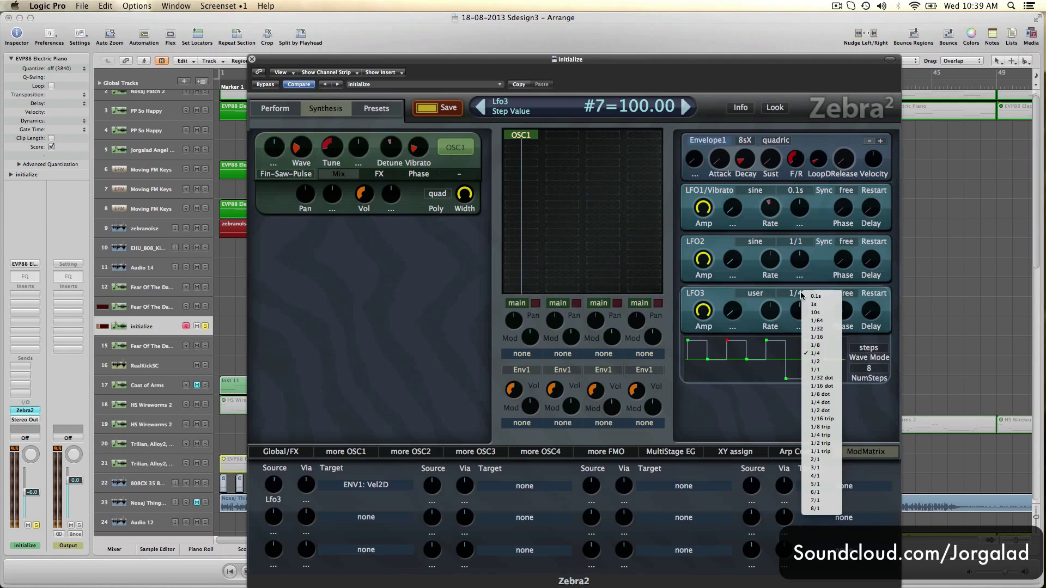
click(816, 345)
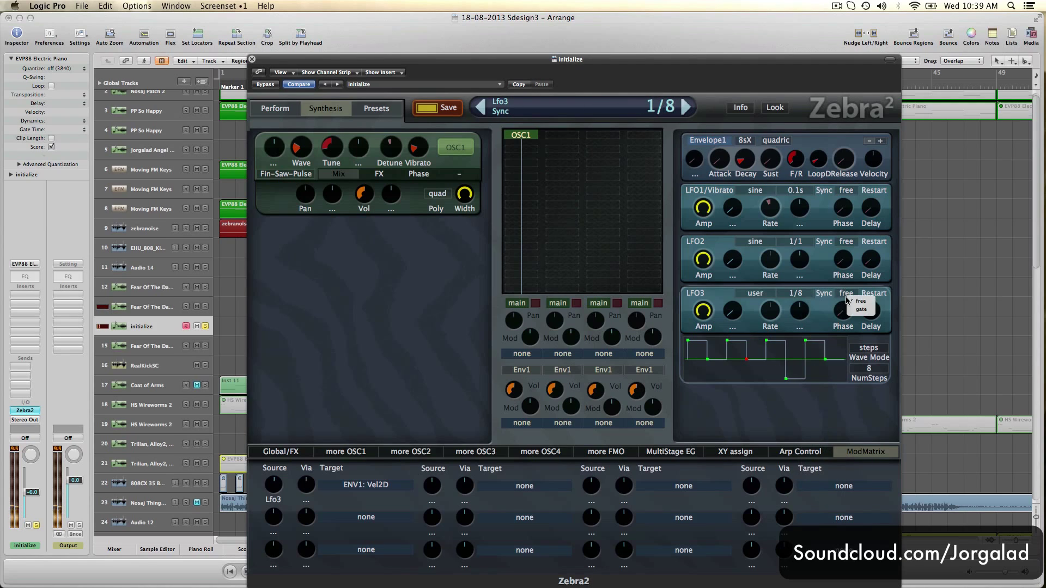
click(846, 293)
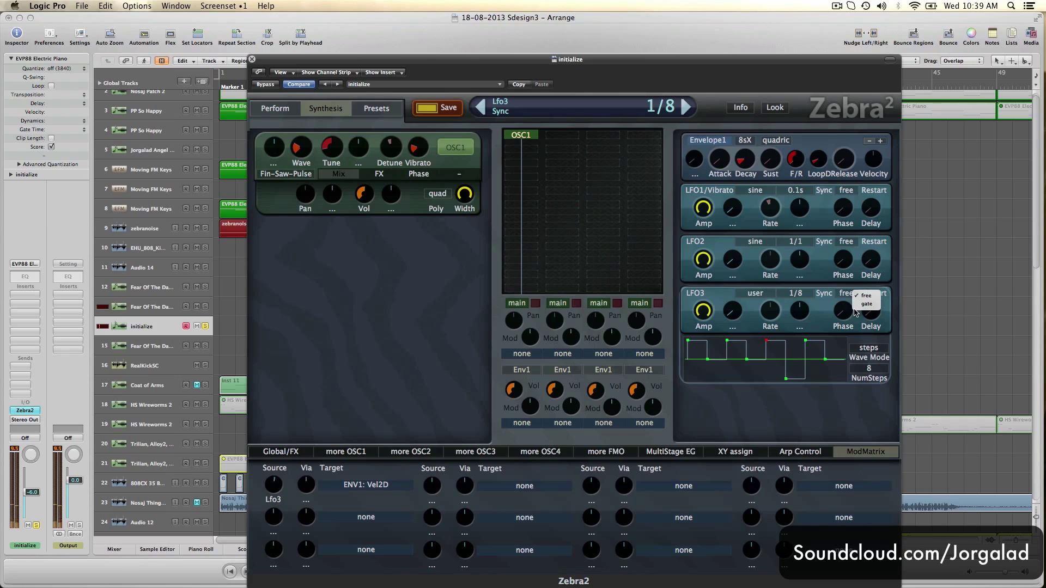
click(863, 304)
mouse_move(801, 364)
mouse_down()
mouse_move(803, 328)
mouse_move(831, 309)
mouse_up()
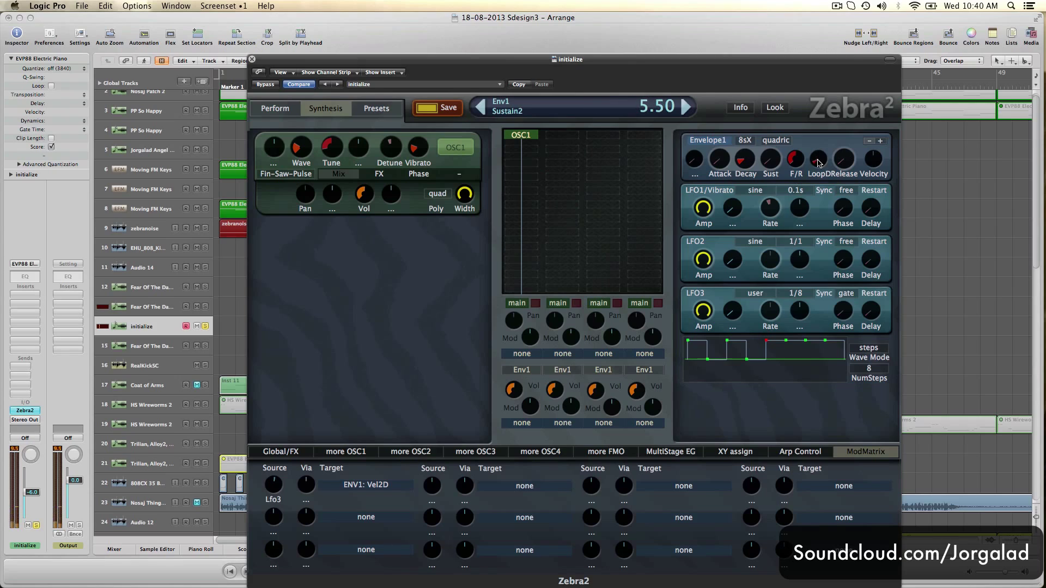
Shorten Envelope1's decay and lower the reverb's Wet level to 21
drag(743, 162, 746, 178)
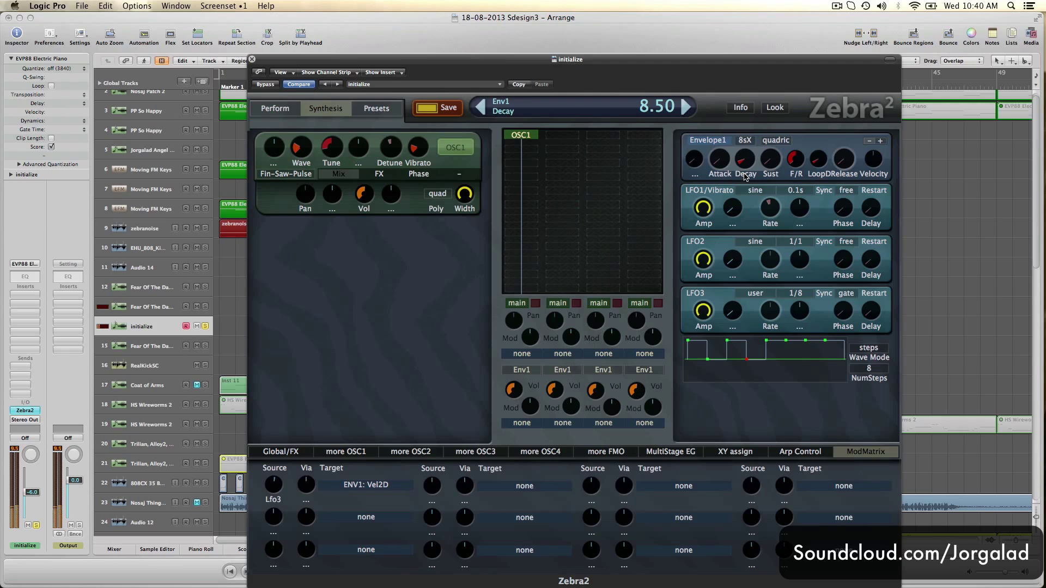
drag(745, 177, 745, 175)
click(281, 452)
drag(843, 485, 842, 504)
Raise OSC1's FX2 value, set its Lfo2 modulation depth to 16, and set the FX1 value to 46
click(414, 175)
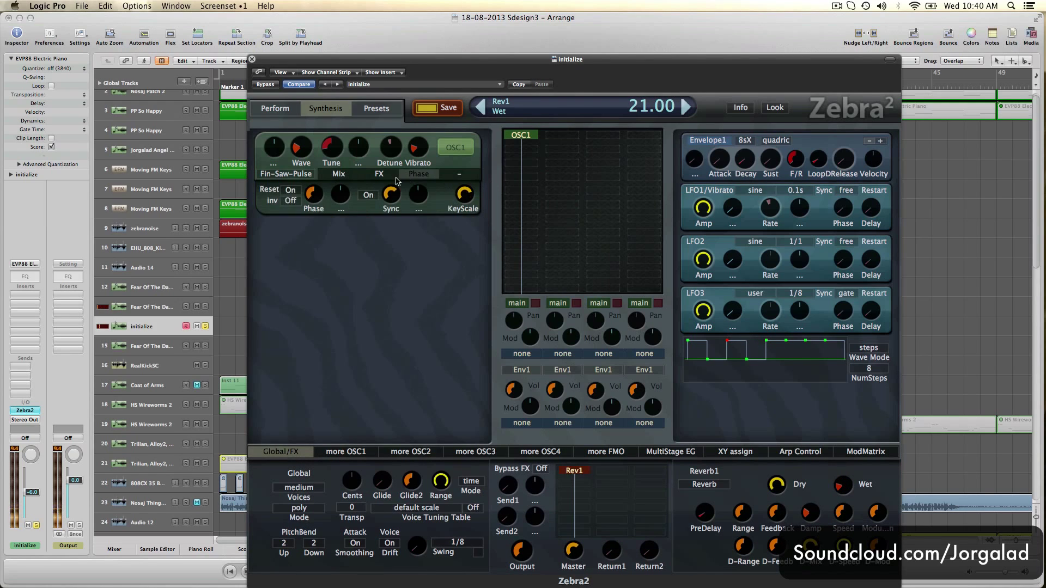
click(385, 181)
drag(432, 187, 465, 212)
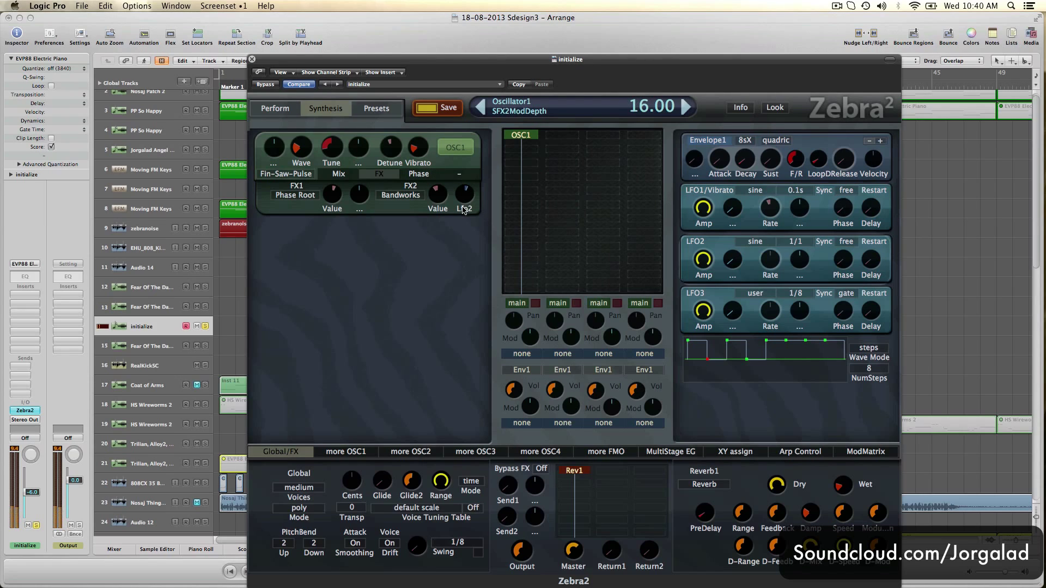
mouse_move(331, 194)
mouse_down()
mouse_move(339, 251)
mouse_move(338, 159)
mouse_move(335, 185)
mouse_up()
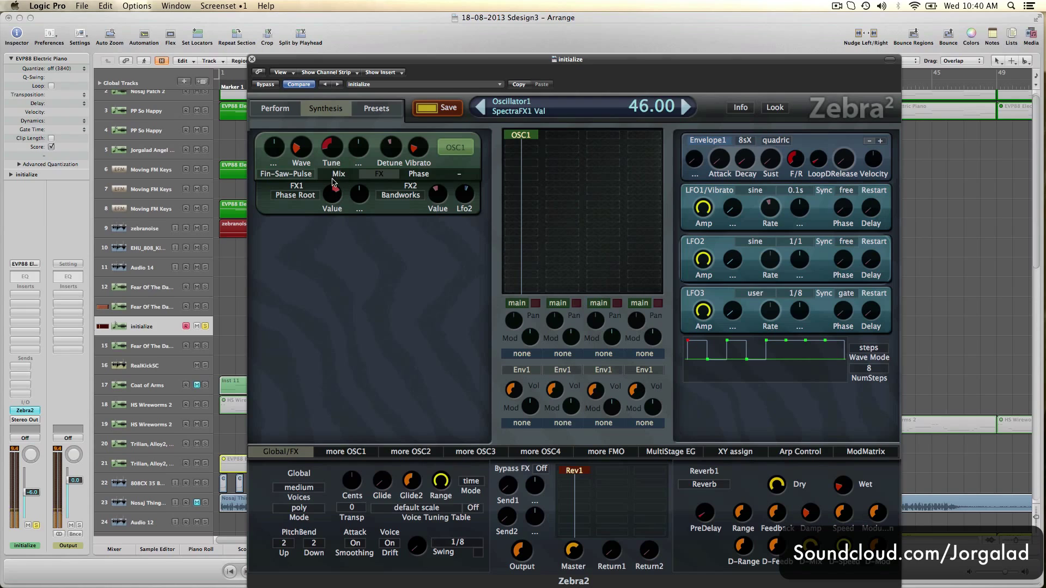
Lower OSC1's detune, set its phase to 21.50 and Sync amount to 22.40, and switch the sync off
mouse_move(382, 155)
mouse_down()
mouse_move(383, 177)
mouse_move(384, 143)
mouse_up()
click(419, 174)
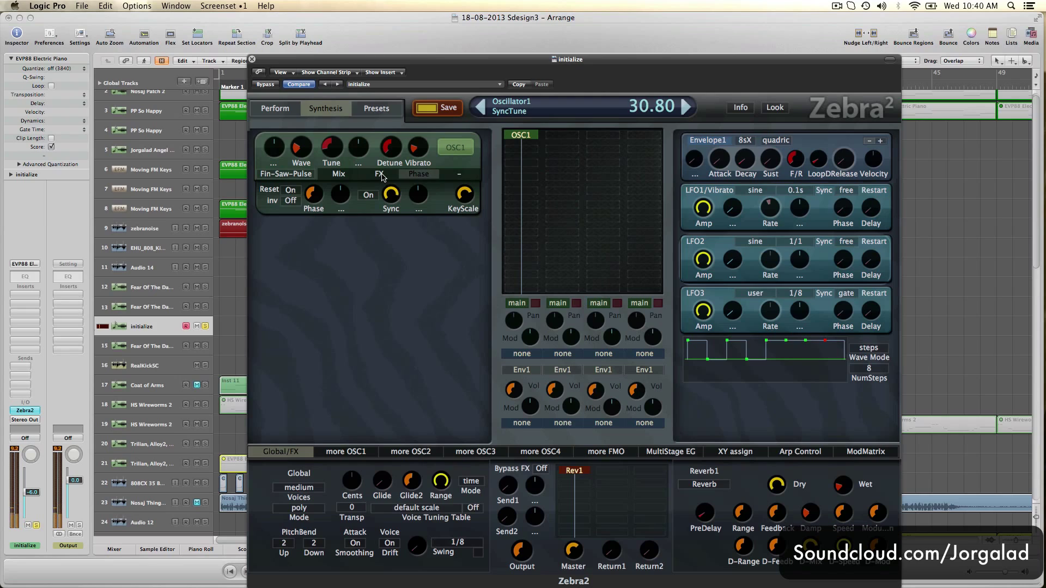
mouse_move(313, 194)
mouse_down()
mouse_move(314, 180)
mouse_move(314, 192)
mouse_up()
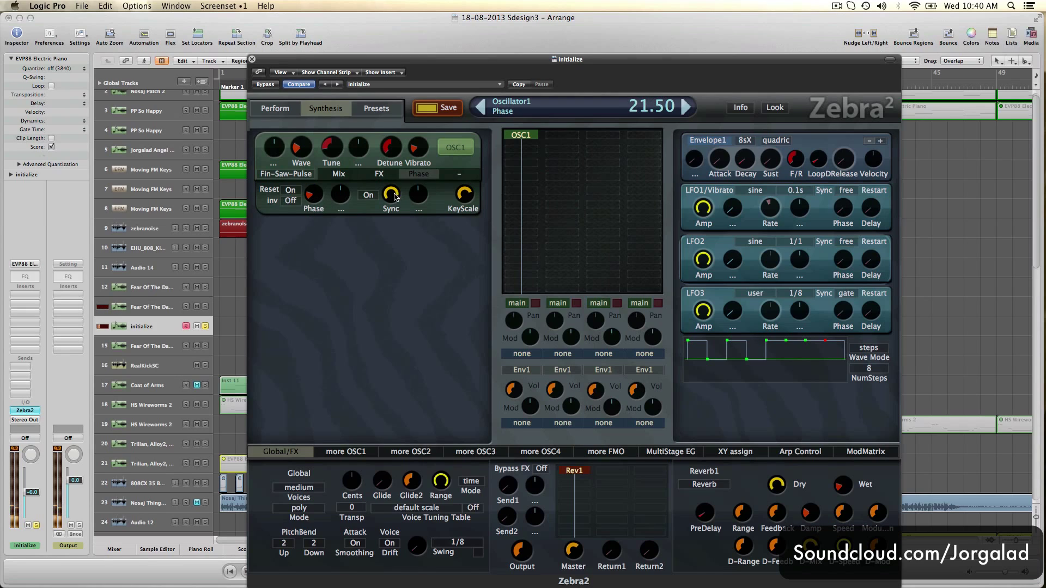
drag(395, 197, 393, 229)
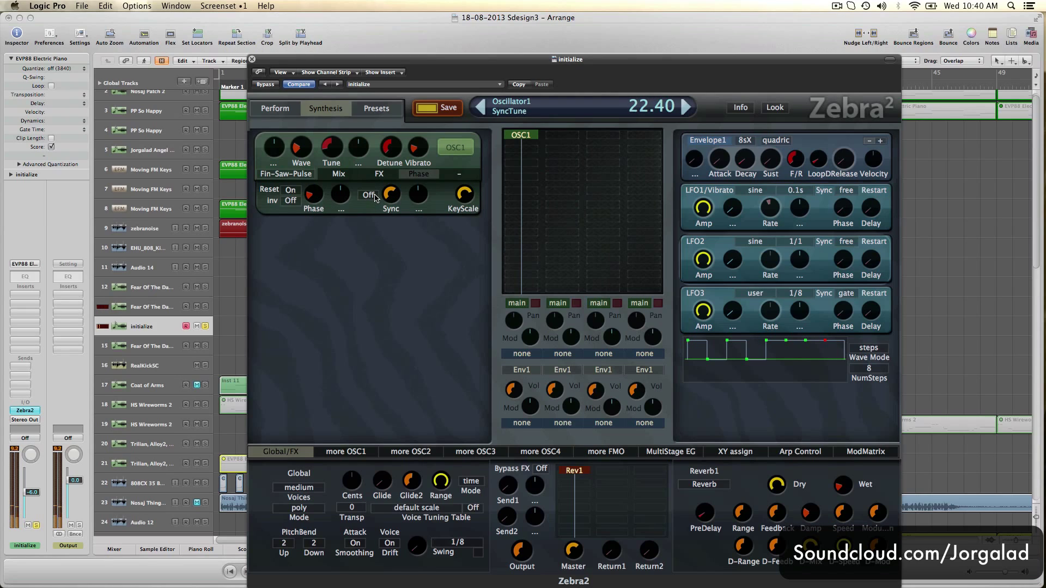
Switch OSC1's sync on and set its Sync amount to 11.60
drag(393, 200, 395, 244)
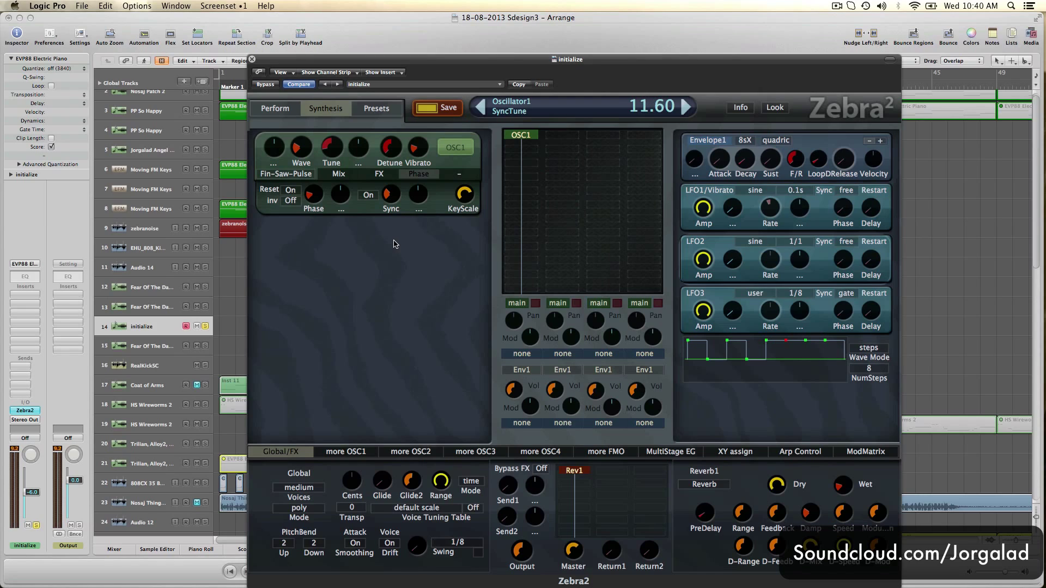
Load the Aphex Twin preset and show its synthesis modules
click(381, 114)
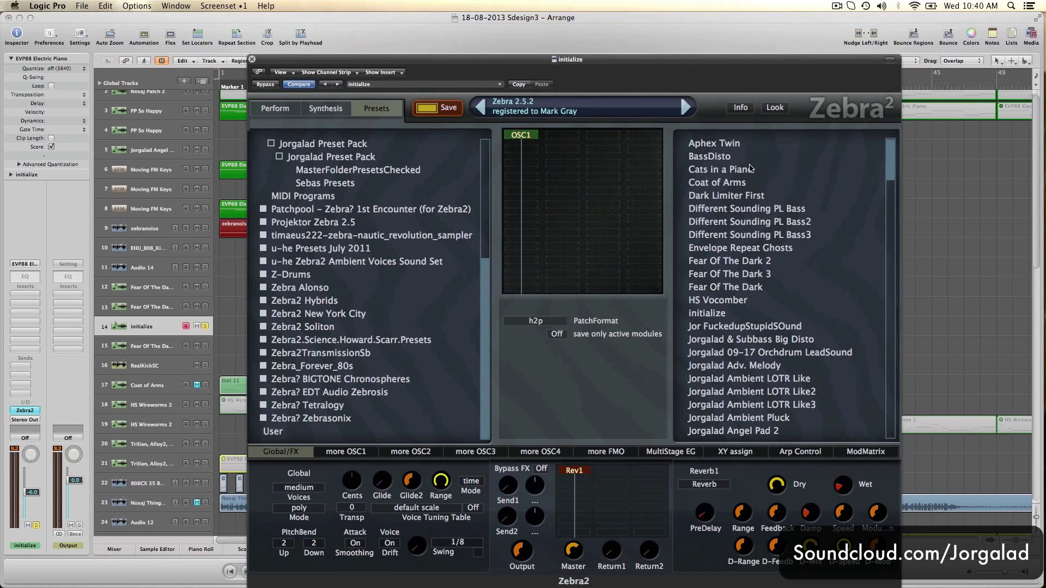
click(752, 143)
click(327, 111)
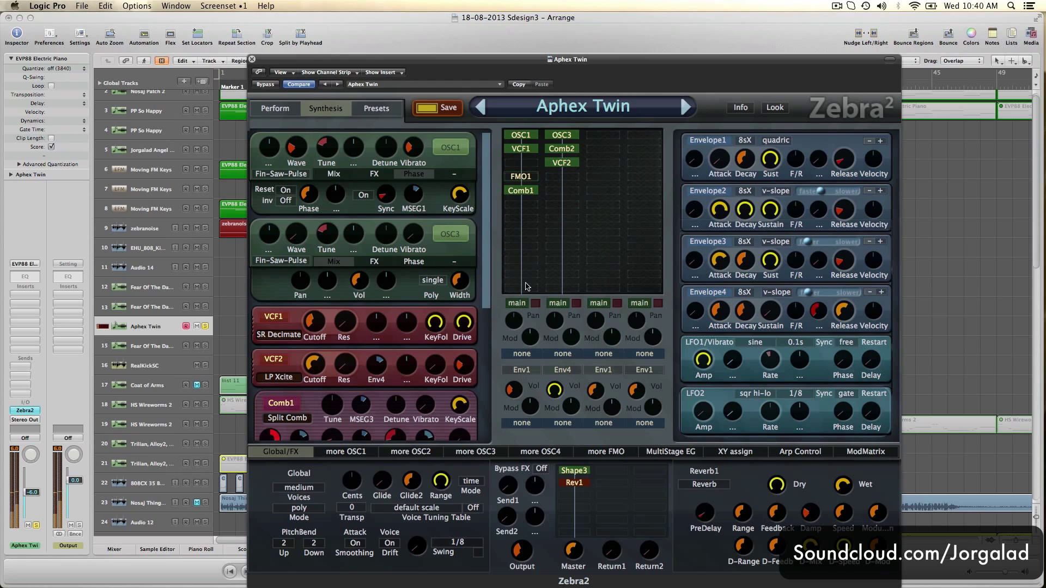
Step through the presets from BassDisto to Different Sounding PL Bass2, loading each one in turn
click(368, 112)
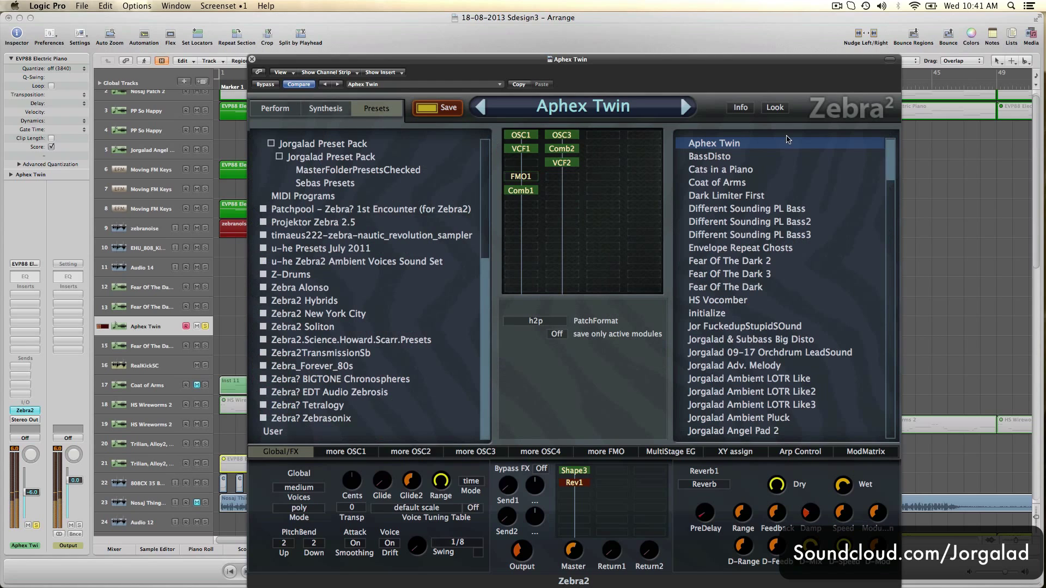
click(757, 158)
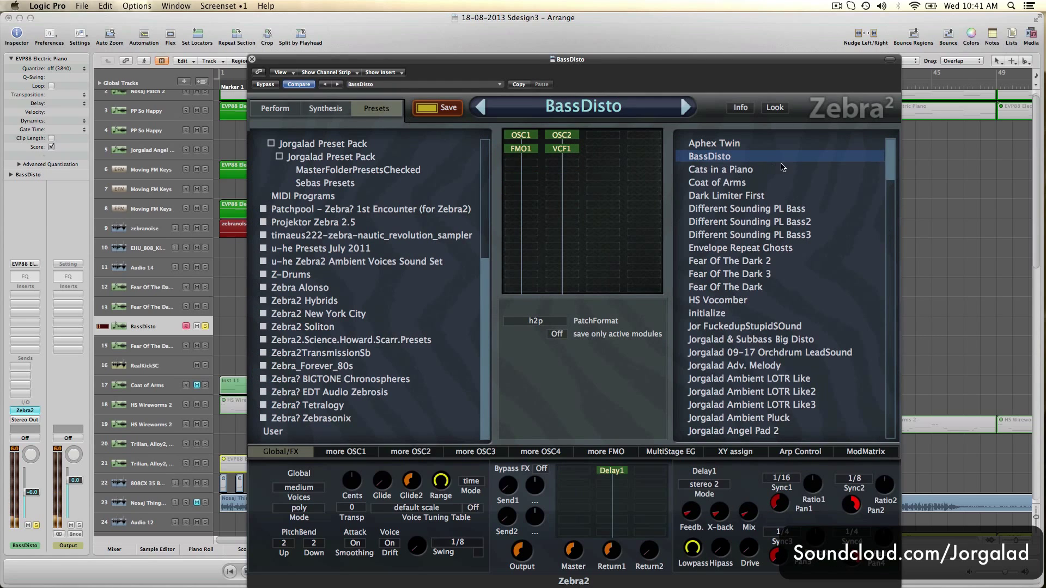
click(780, 169)
click(766, 182)
click(756, 196)
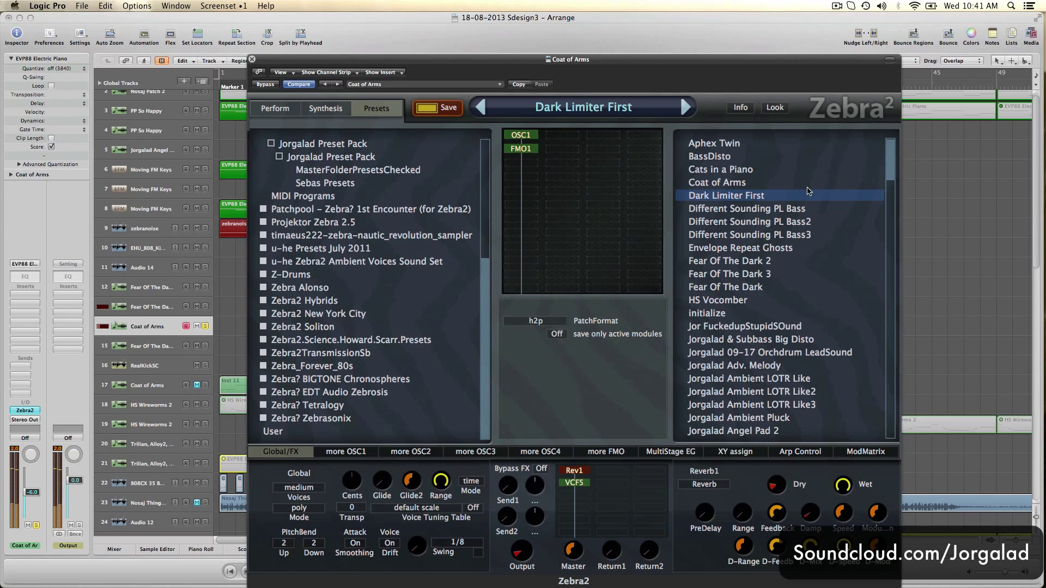
click(753, 210)
click(797, 222)
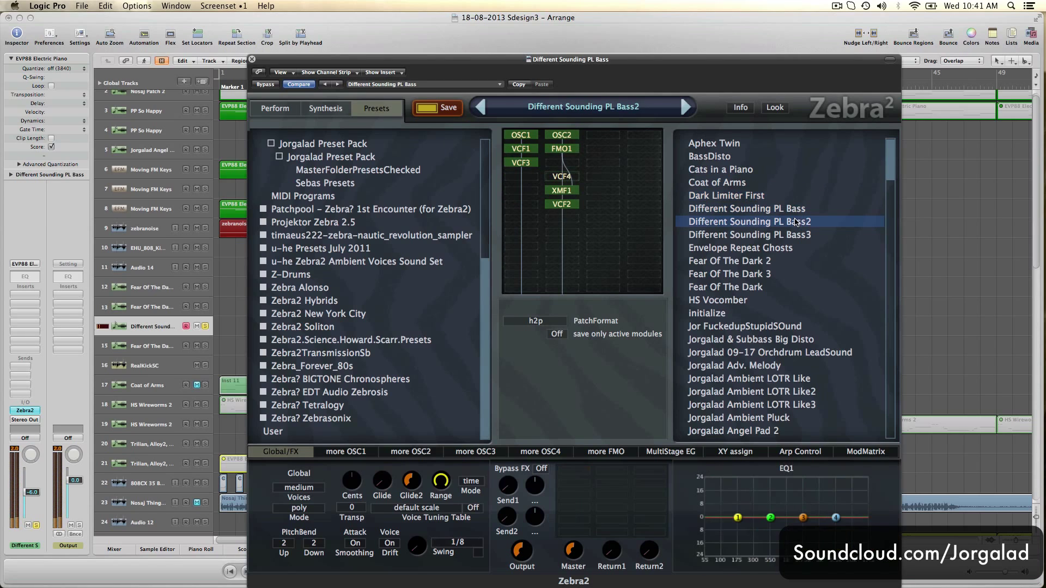
Load Envelope Repeat Ghosts, try Fear Of The Dark 2, return to Envelope Repeat Ghosts and show its synthesis modules
click(795, 247)
click(785, 260)
click(781, 248)
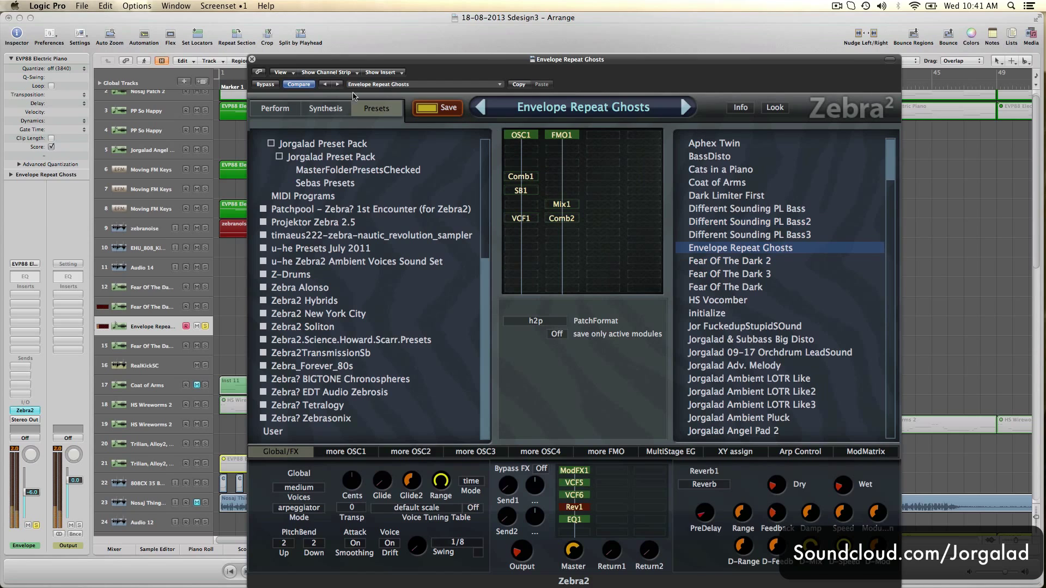
click(333, 108)
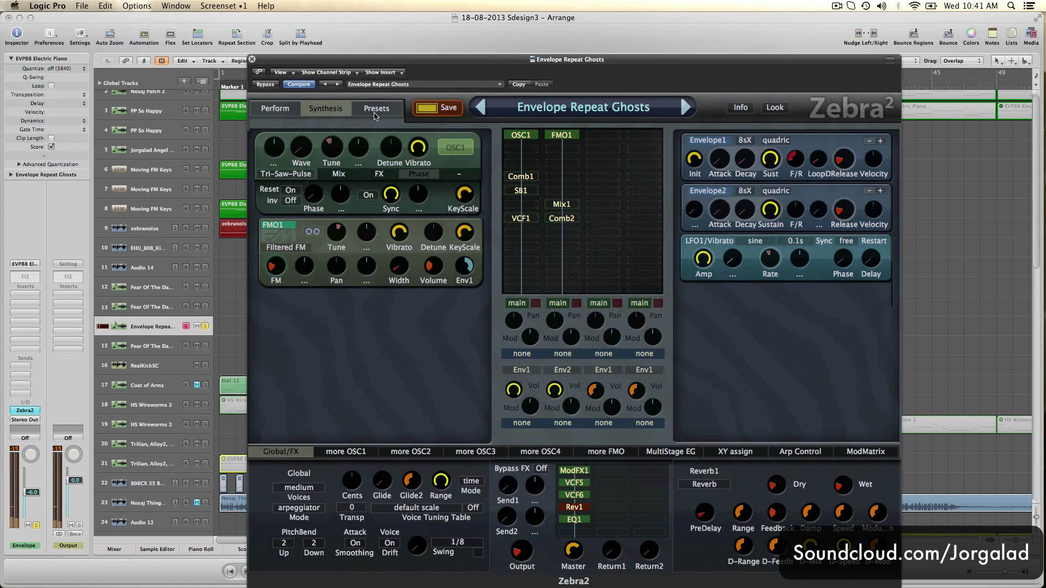
Load the Fear Of The Dark 3, Fear Of The Dark and HS Vocomber presets in turn
click(375, 112)
click(703, 275)
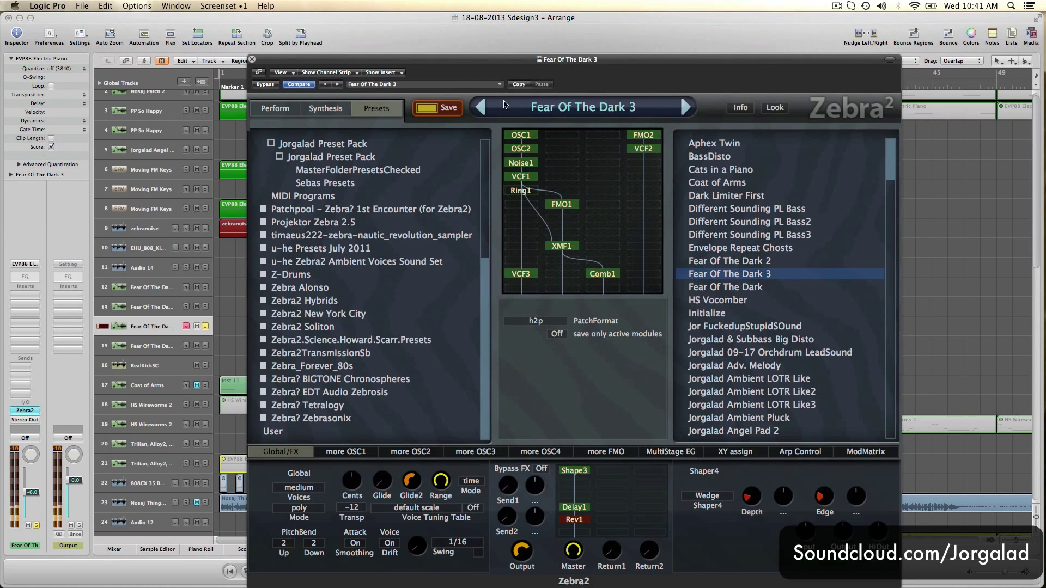
click(782, 290)
click(758, 300)
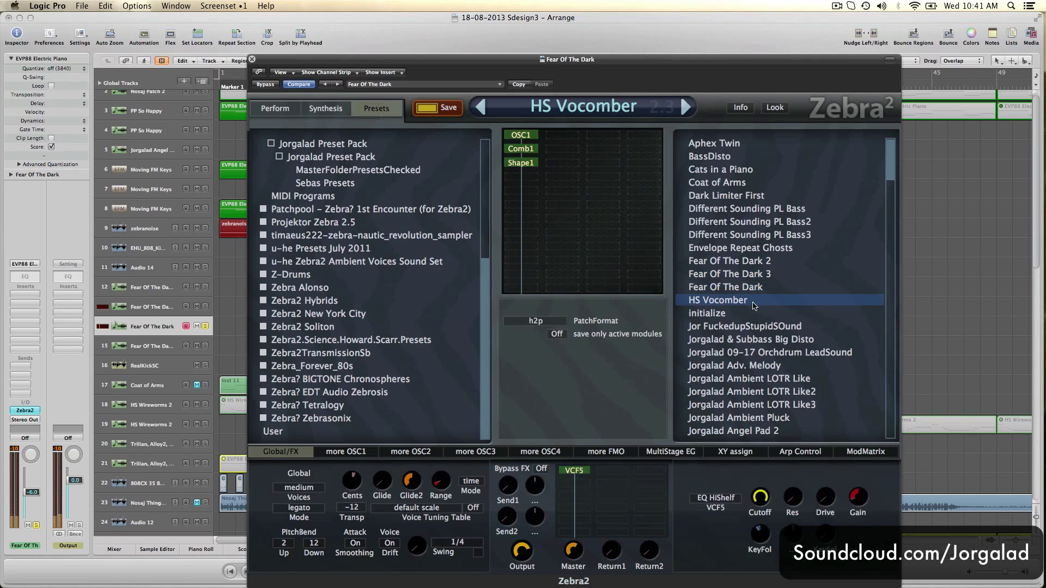
Load the initialize preset and open the loop and release options of Envelope1's unassigned knob without choosing one
click(744, 313)
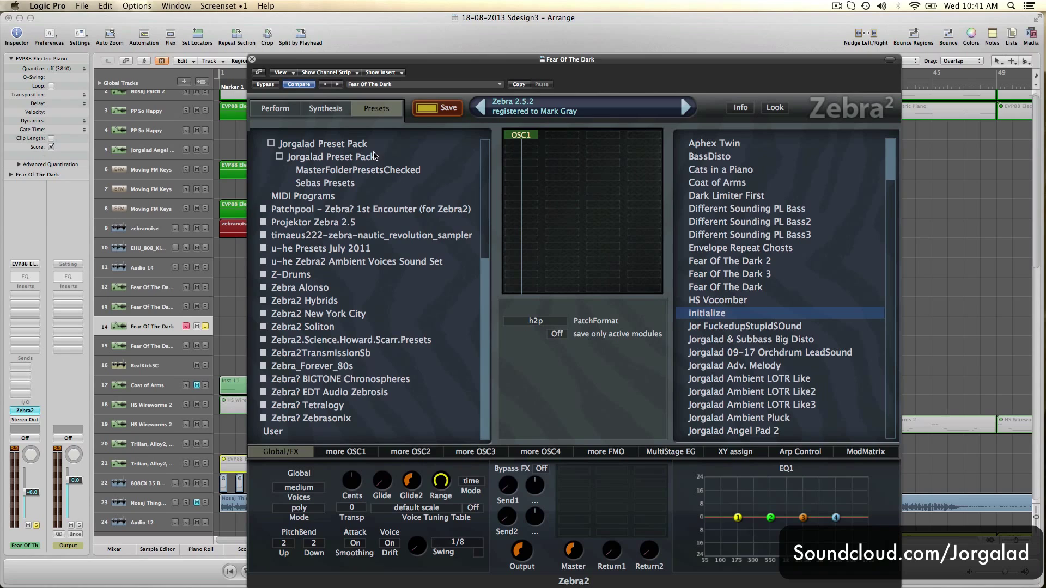
click(339, 112)
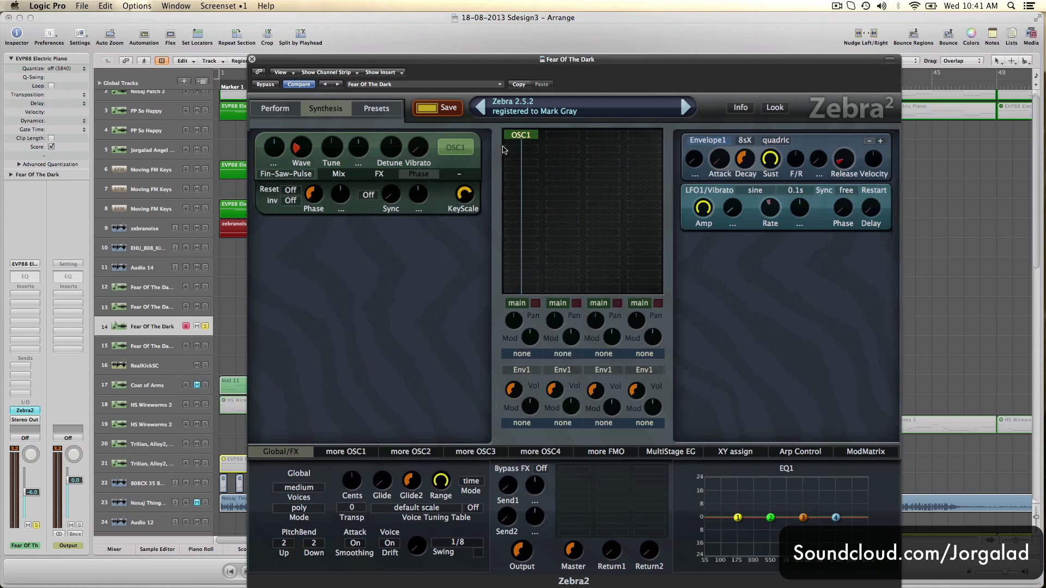
right_click(793, 167)
click(812, 168)
right_click(818, 158)
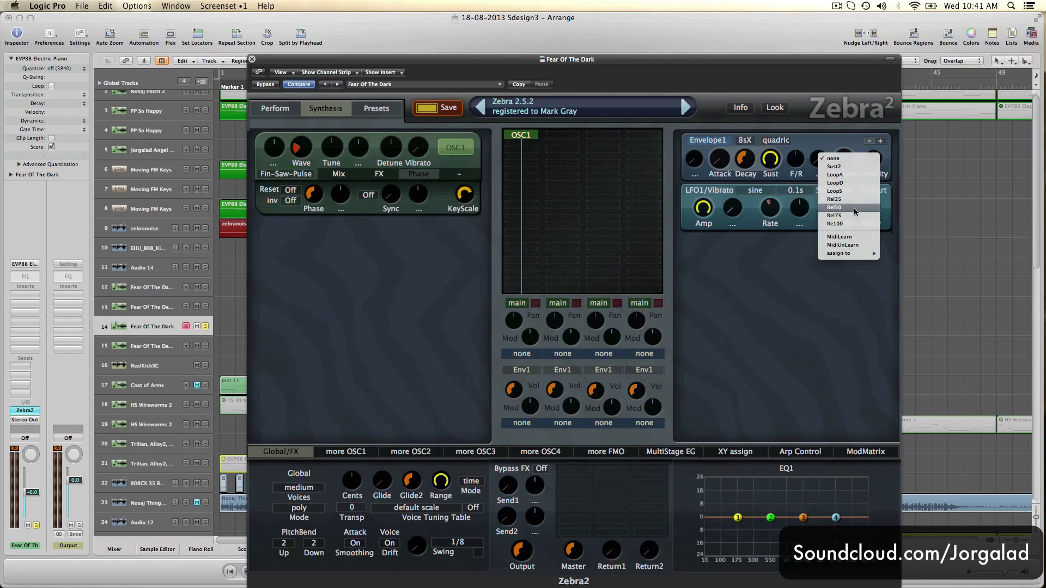
click(793, 312)
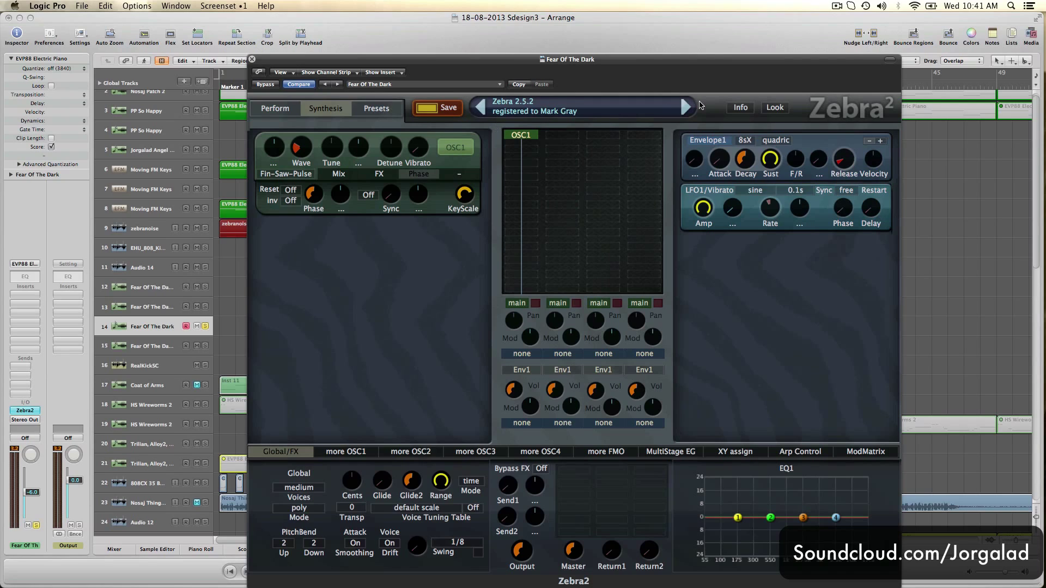
Examine the list of Jorgalad presets in the preset browser
click(383, 113)
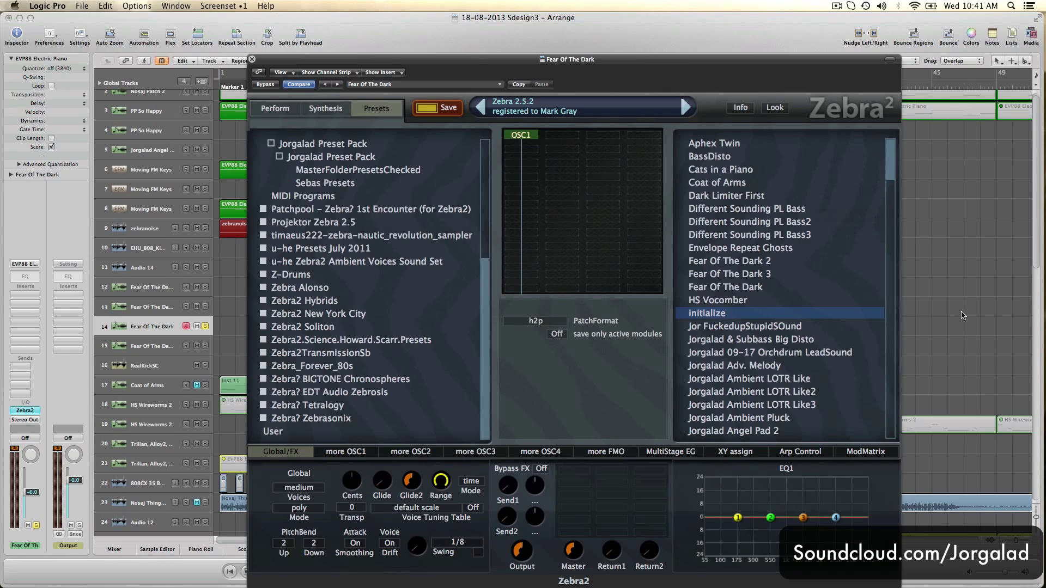
scroll(803, 319, down, 5)
scroll(802, 318, down, 20)
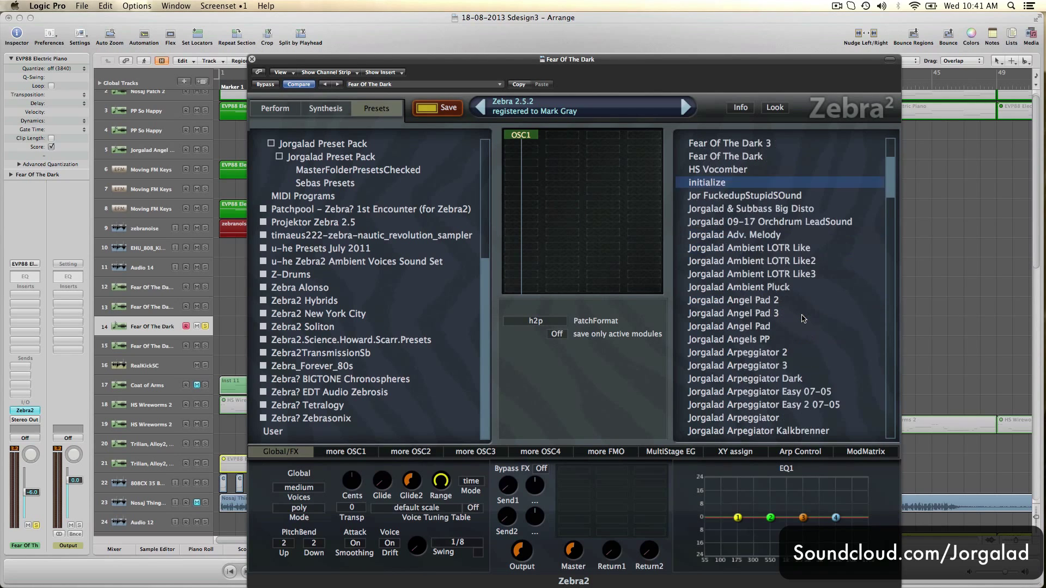
scroll(802, 318, down, 1)
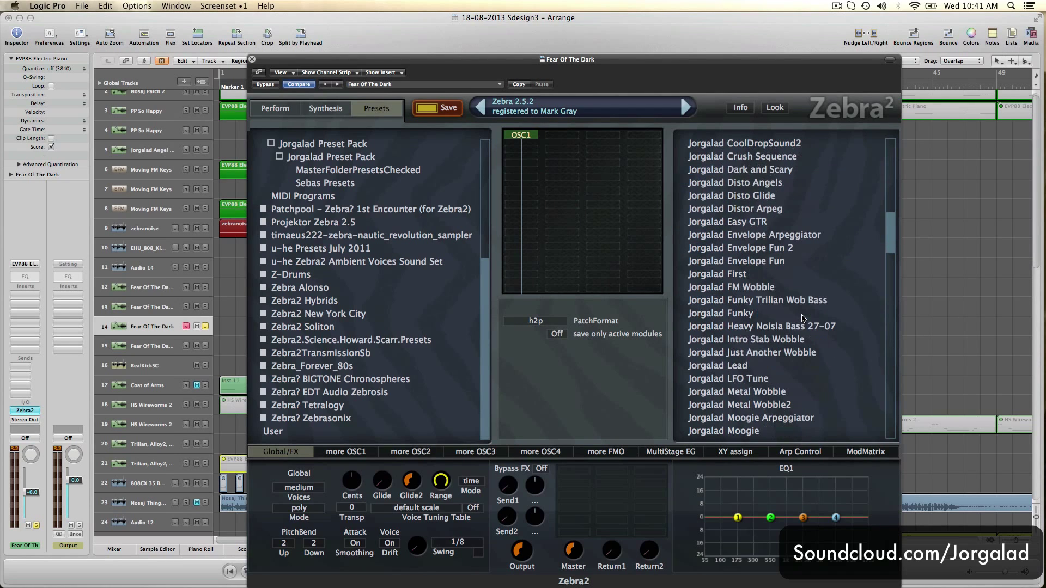
scroll(817, 362, down, 16)
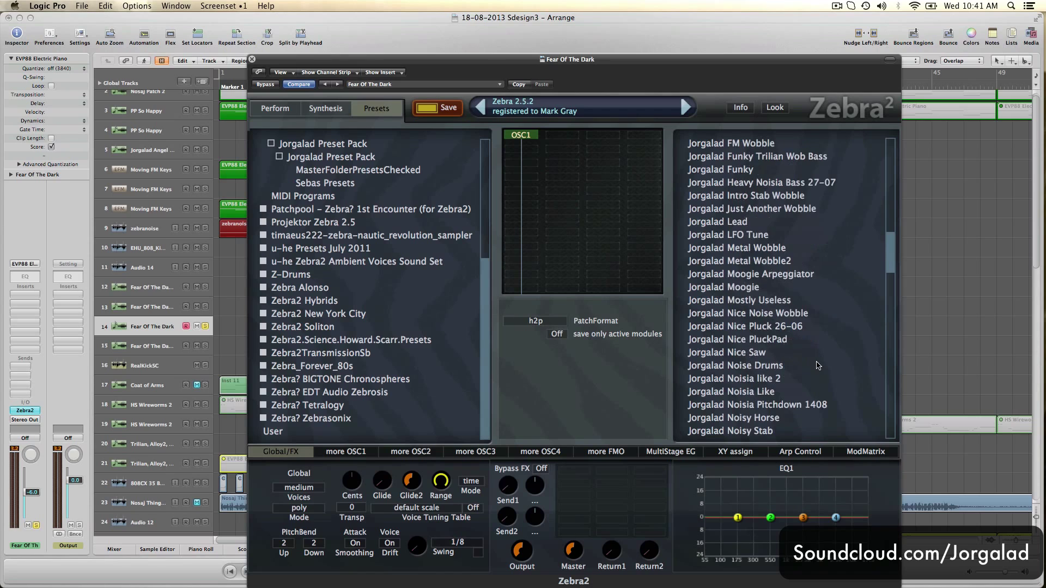
scroll(817, 365, down, 20)
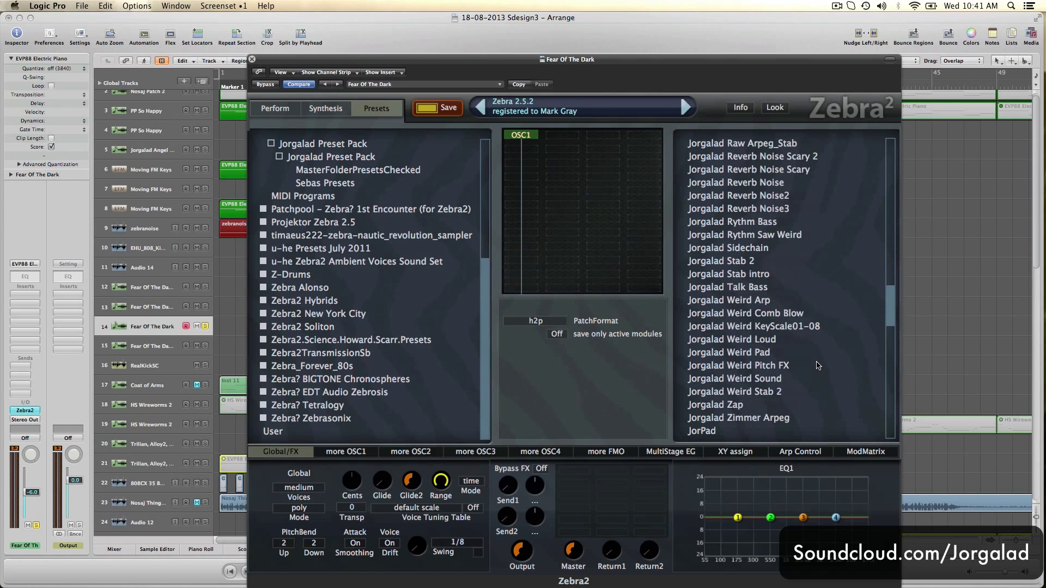
scroll(817, 362, up, 20)
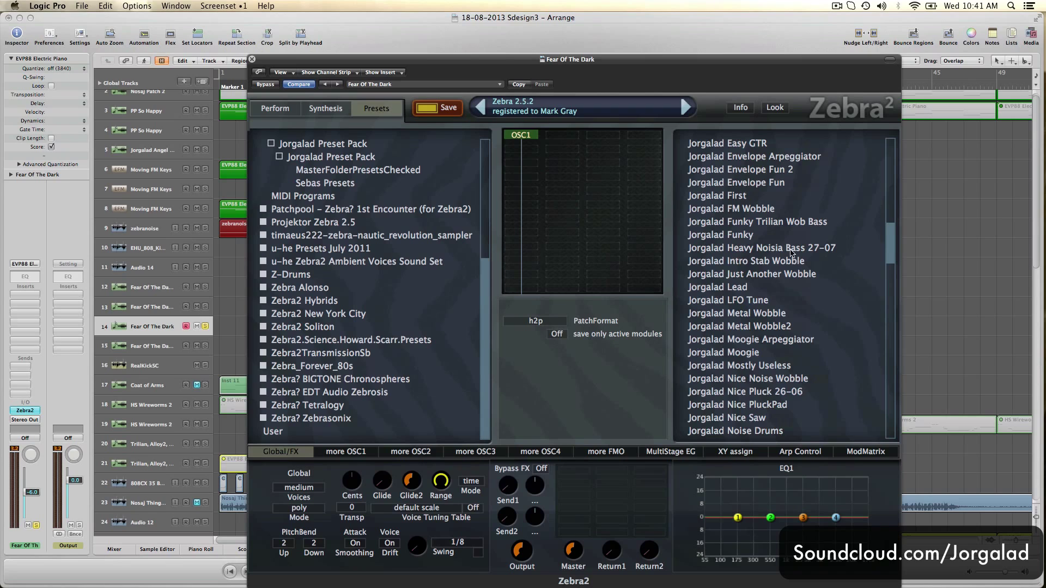
scroll(791, 252, up, 6)
scroll(791, 253, down, 5)
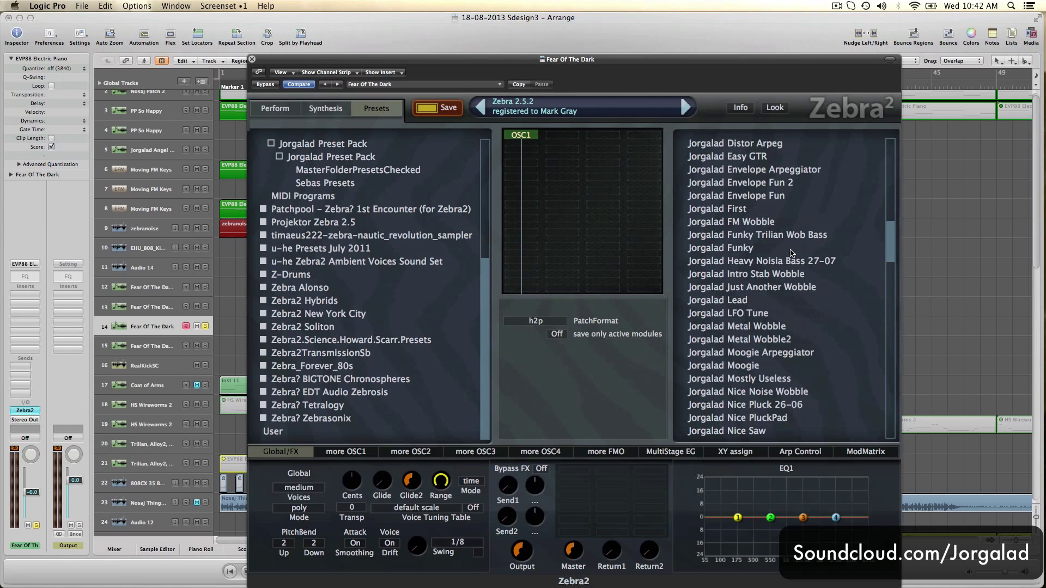
scroll(807, 327, down, 20)
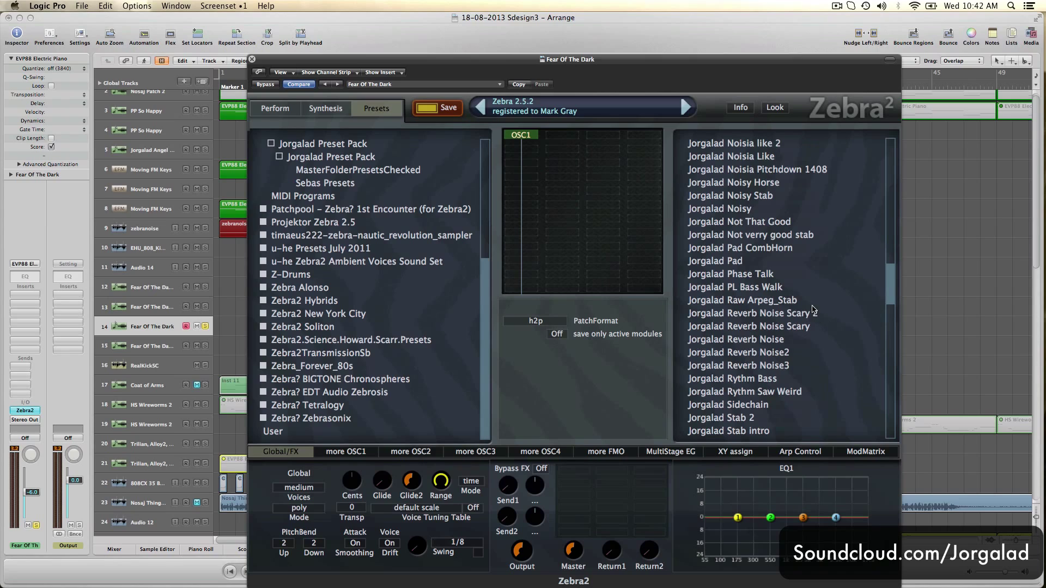
scroll(821, 273, down, 6)
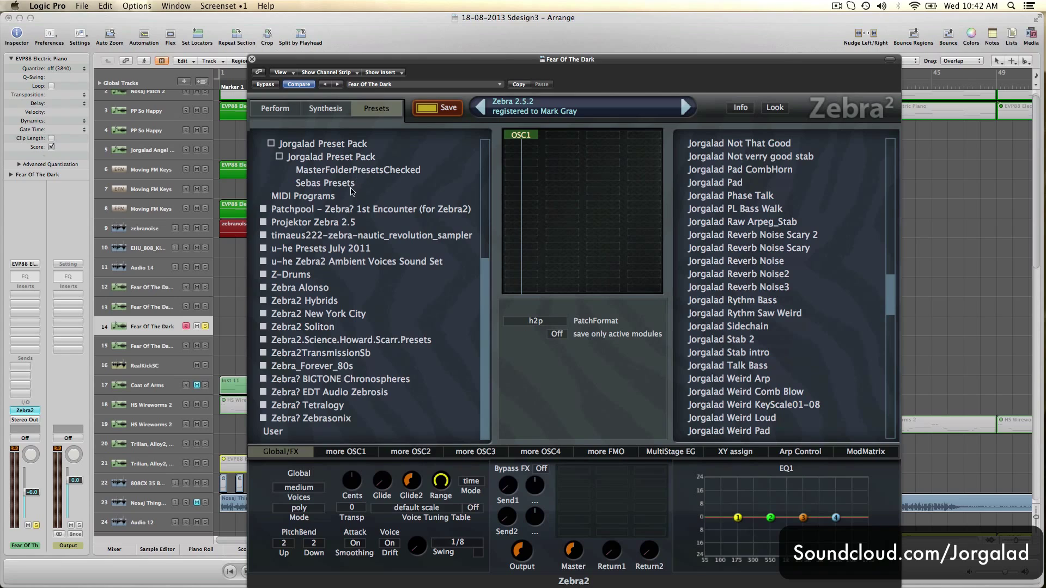
Load the PP Limiter On preset from the MasterFolderPresetsChecked folder and show its synthesis modules
click(354, 170)
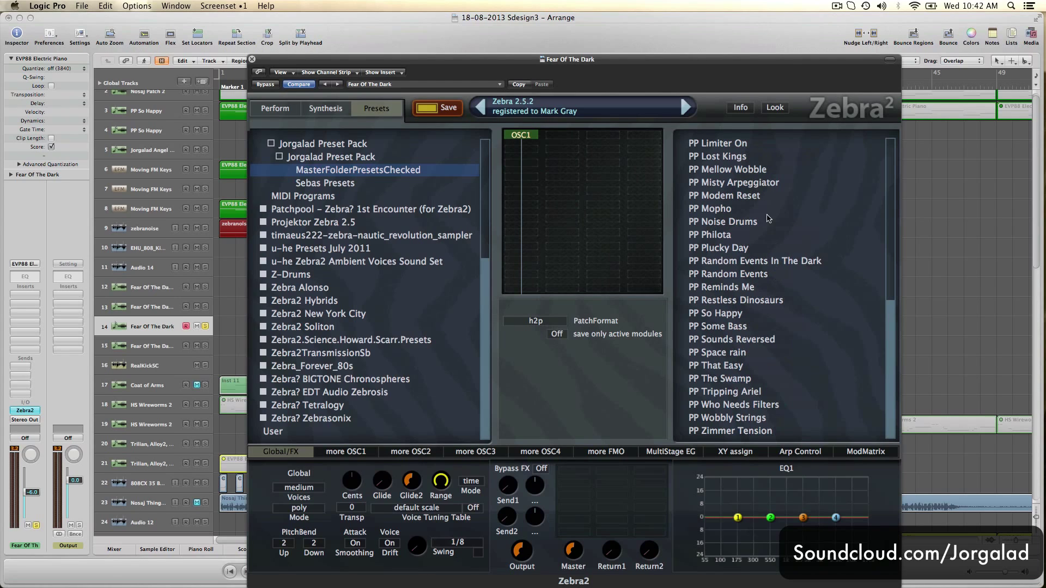
click(745, 146)
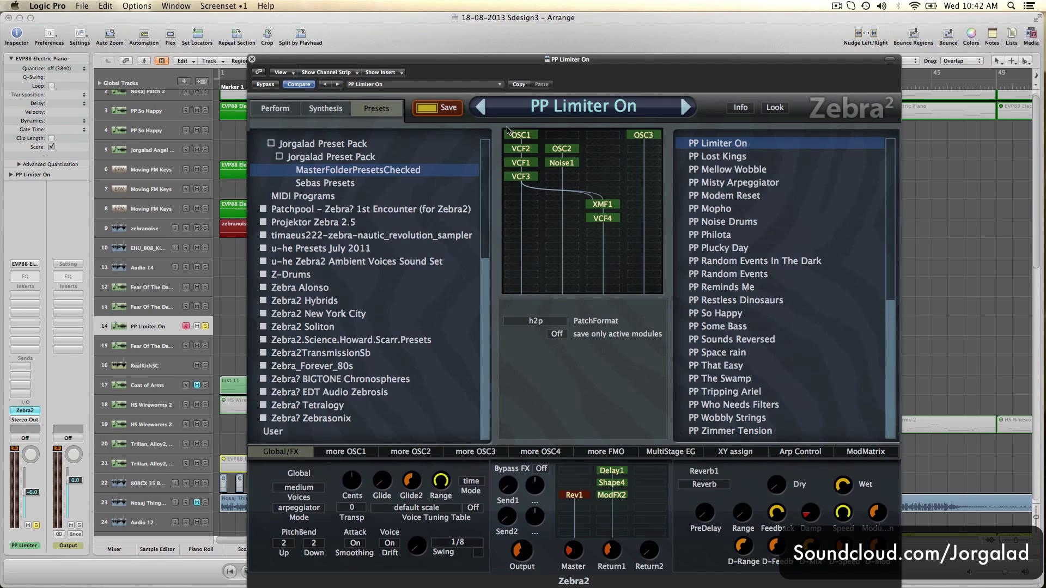
click(341, 107)
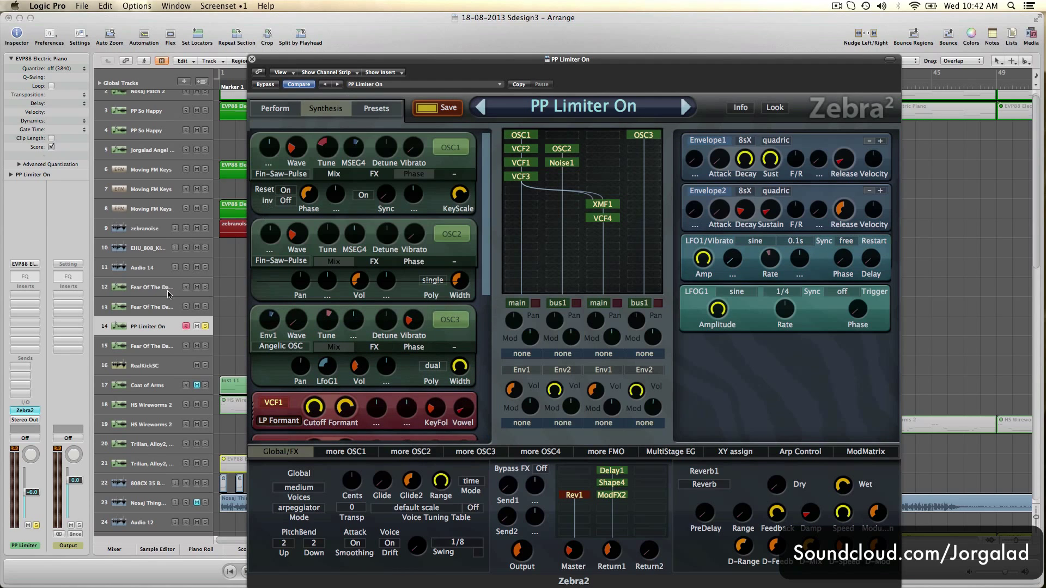
Insert a Limiter from the Dynamics effects on the PP Limiter On track and close its plug-in window
click(32, 293)
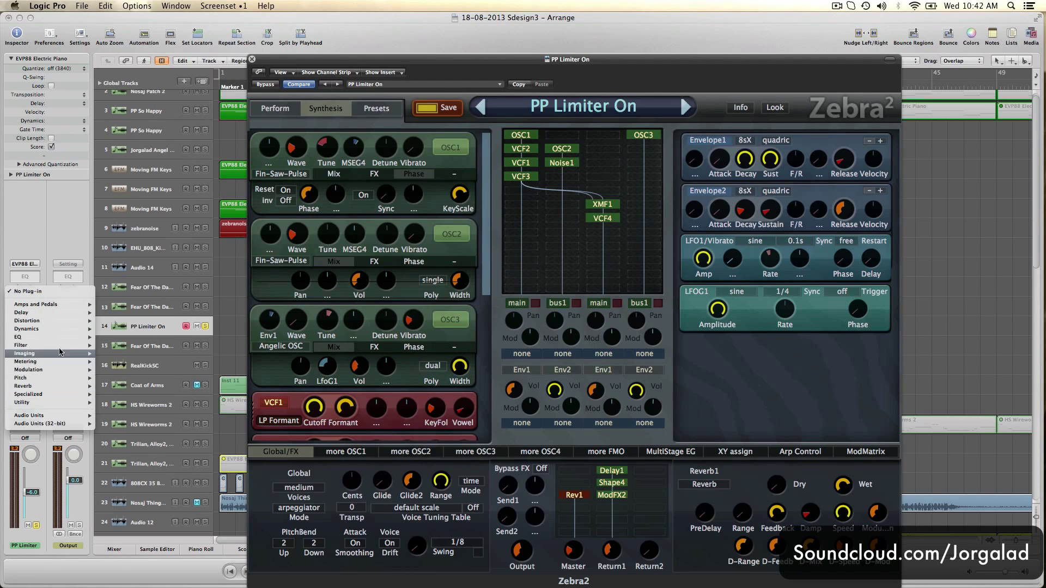
mouse_move(61, 329)
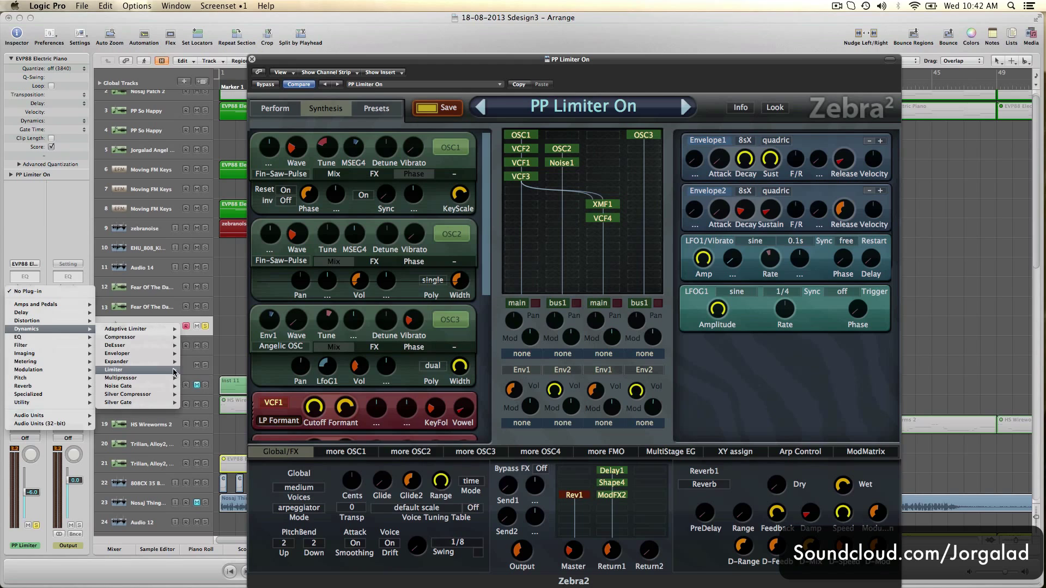
mouse_move(163, 370)
click(197, 370)
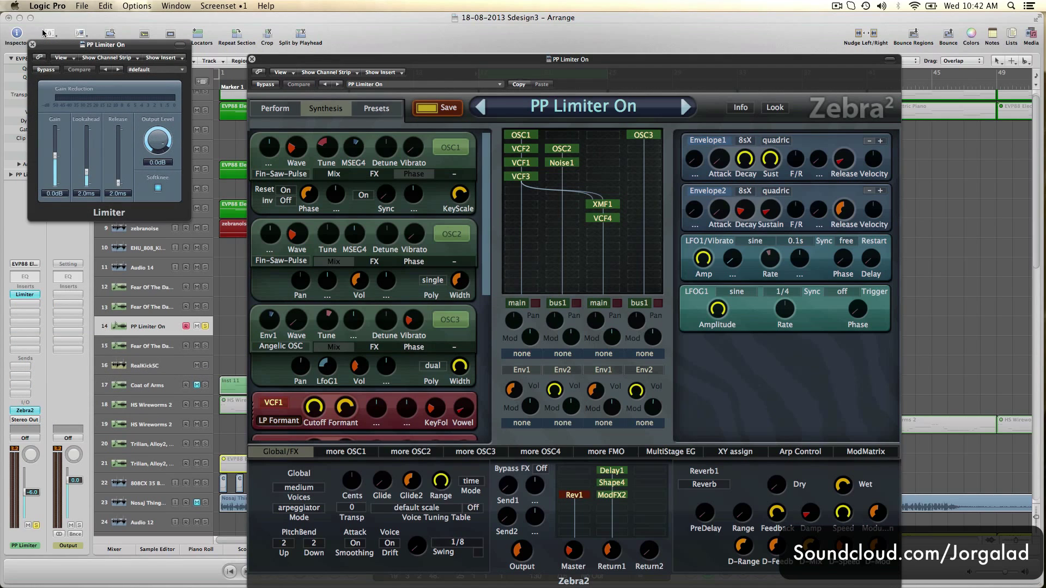
click(32, 44)
Examine the modulation matrix and the multistage envelope of the PP Limiter On preset
click(376, 109)
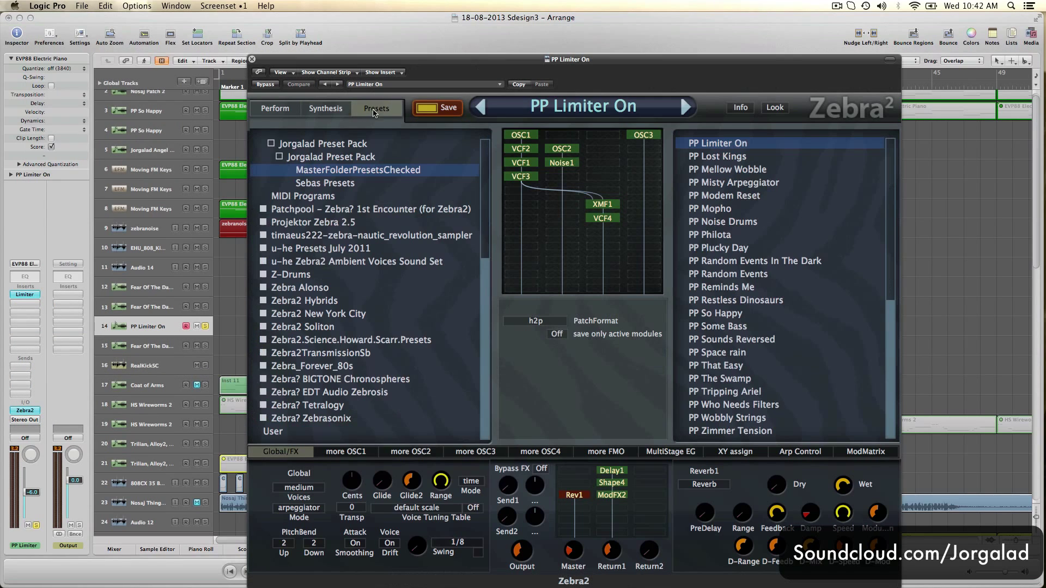
click(340, 112)
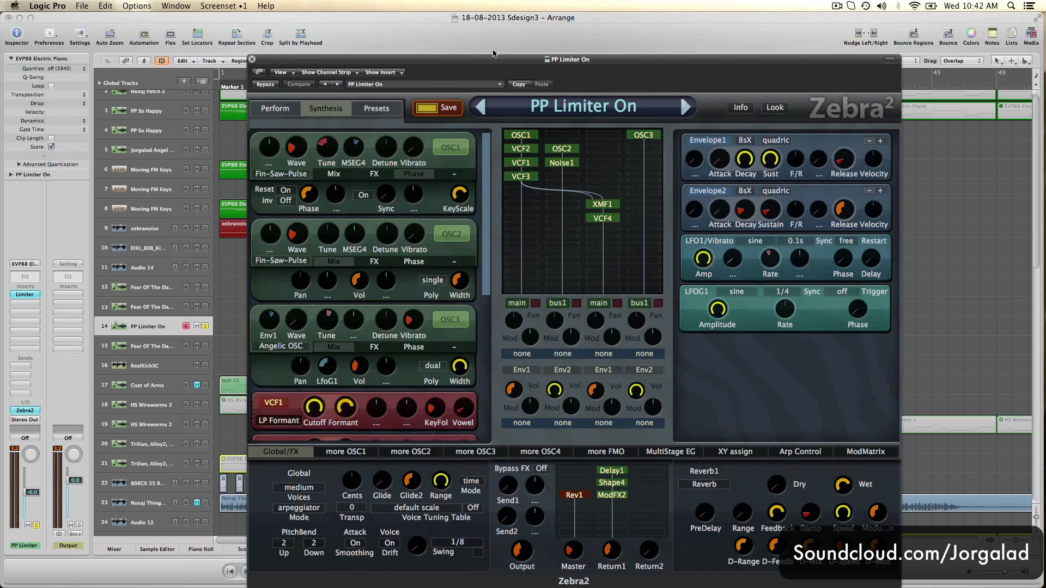
drag(493, 57, 484, 15)
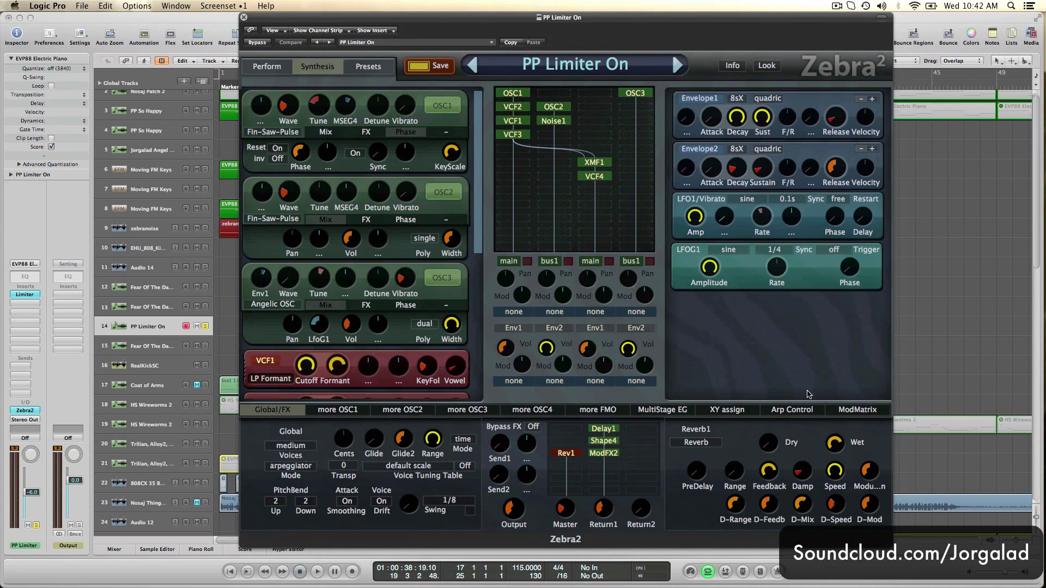
click(846, 410)
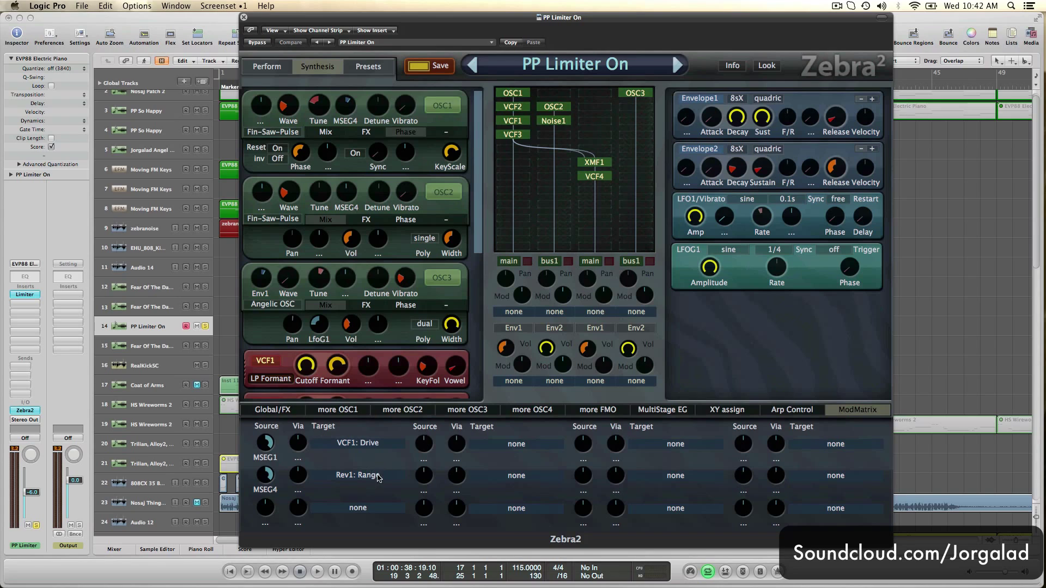
click(656, 409)
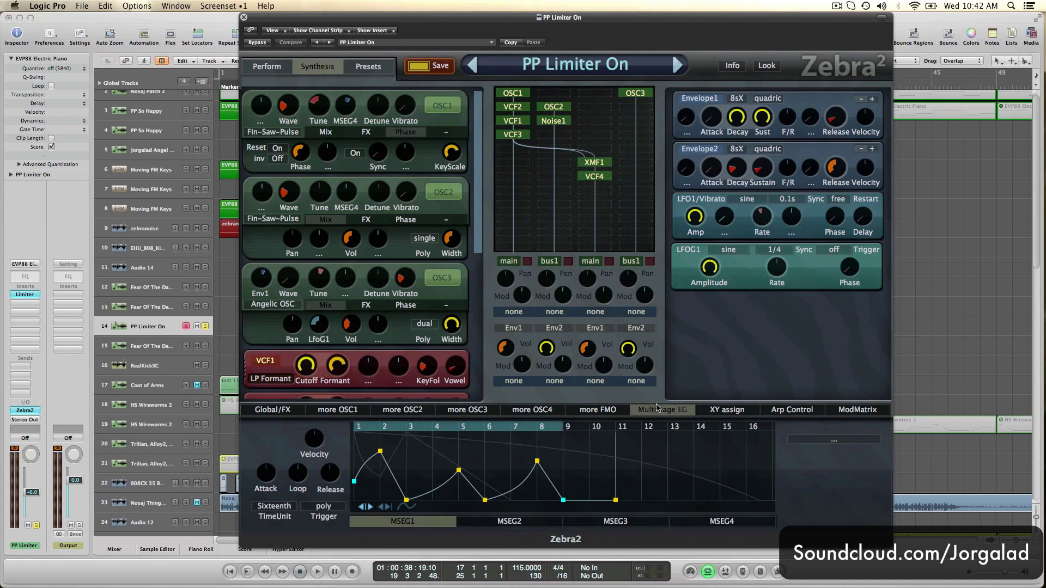
Examine the full length of the MSEG4 envelope of the PP Limiter On preset and play back the track briefly
click(707, 522)
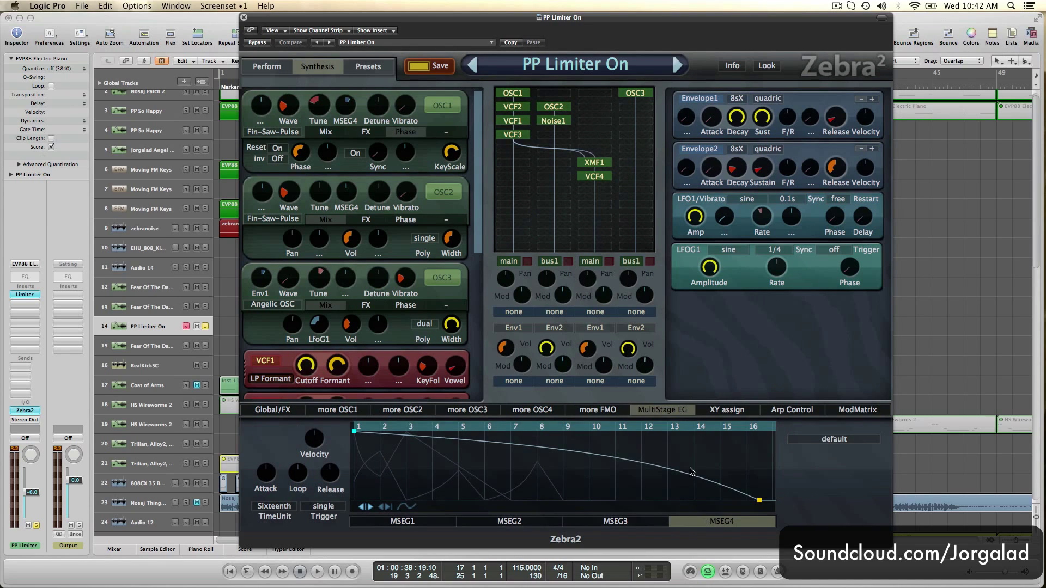
scroll(702, 443, down, 5)
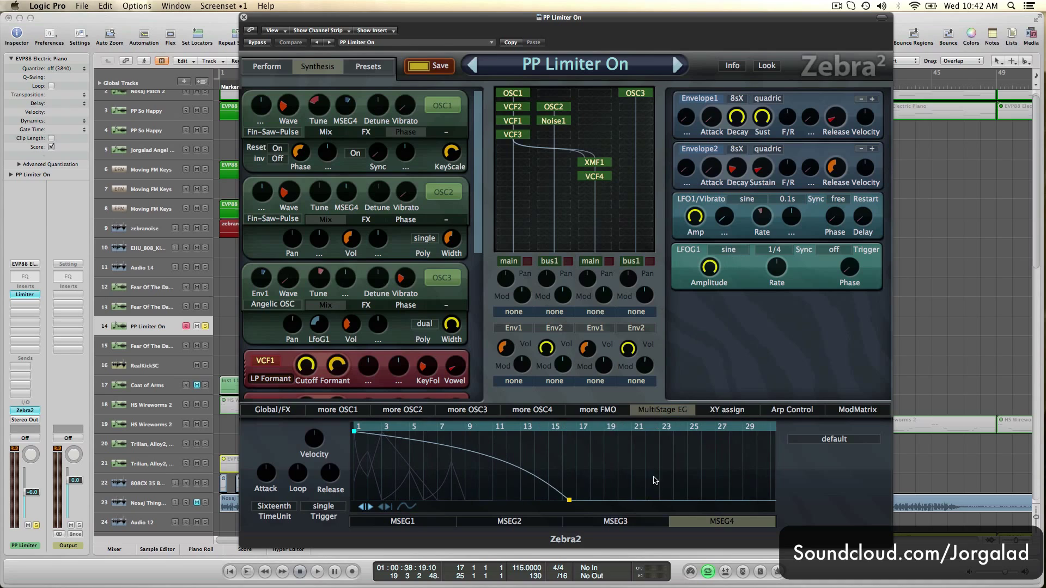
scroll(625, 452, up, 4)
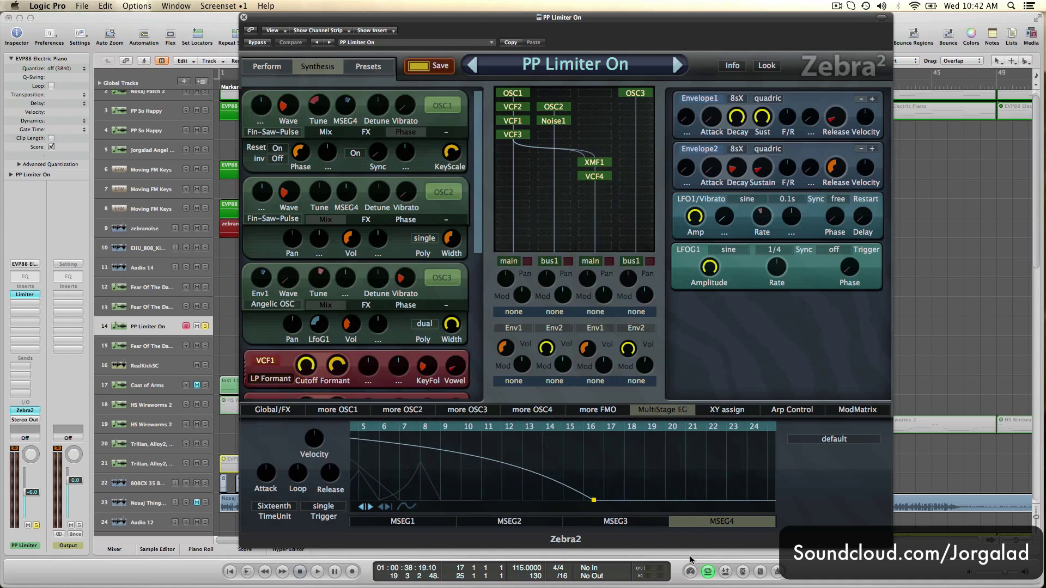
scroll(695, 463, up, 1)
scroll(642, 461, down, 3)
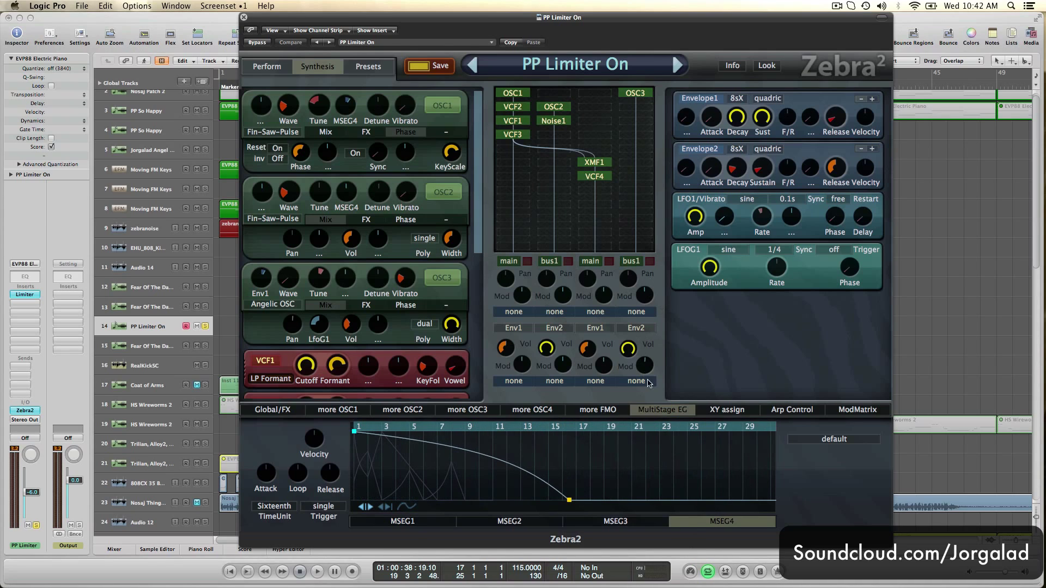
key(space)
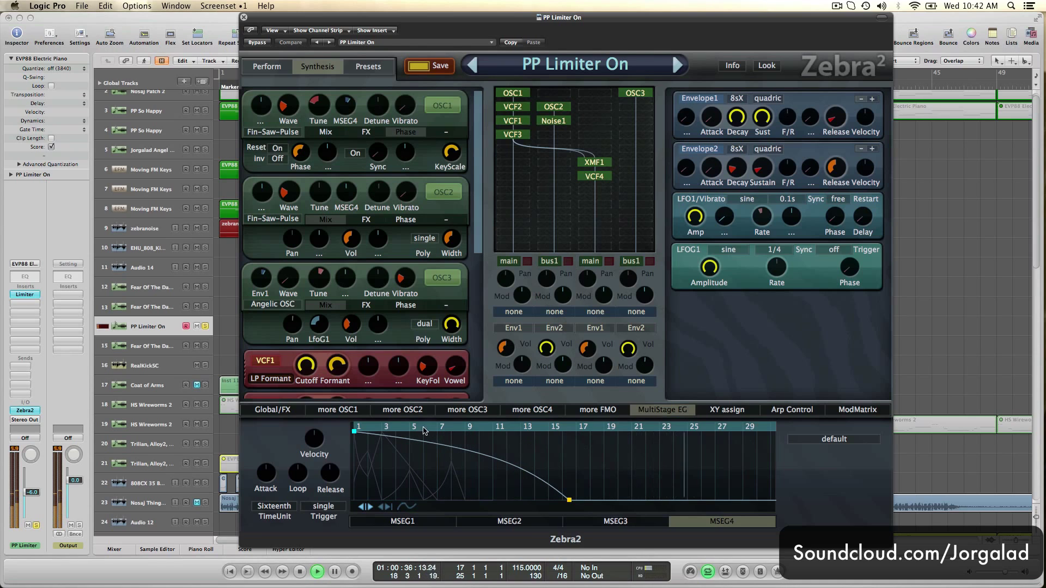
key(space)
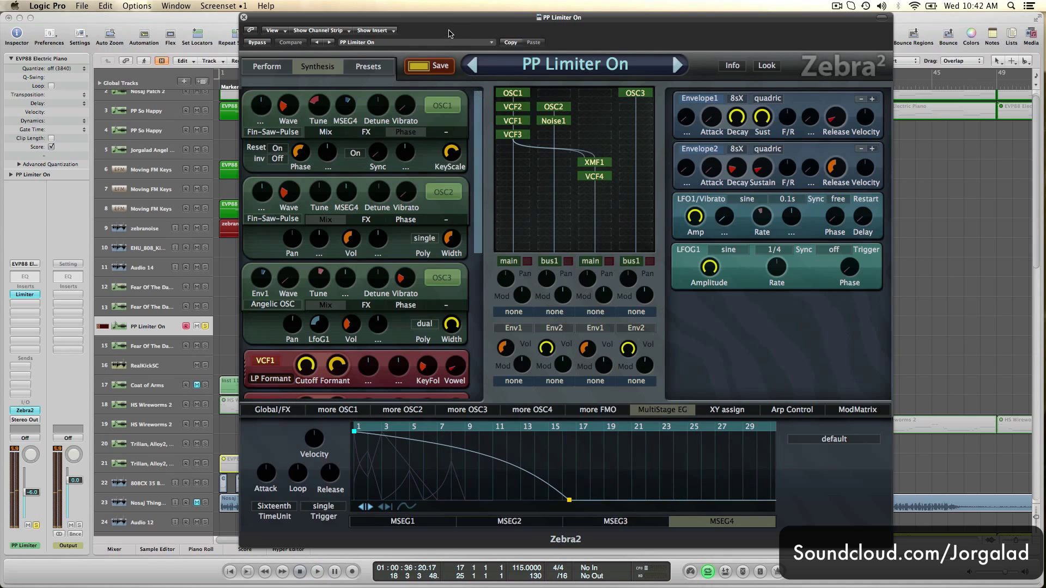
View the notes of the PP Limiter On track's EVP88 Electric Piano region in the Piano Roll, and return to the Zebra2 window
drag(451, 24, 531, 506)
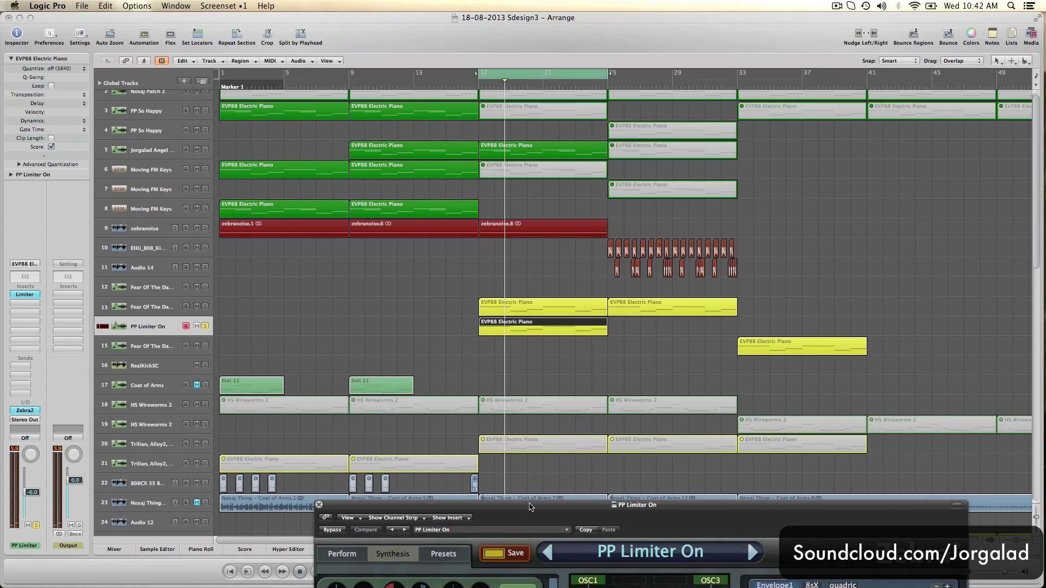
double_click(550, 432)
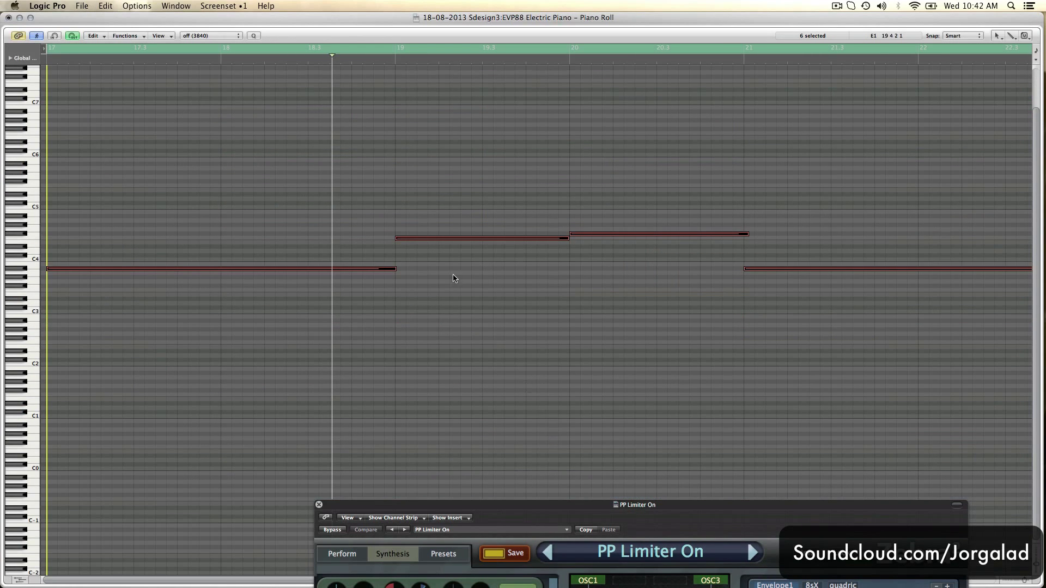
click(9, 18)
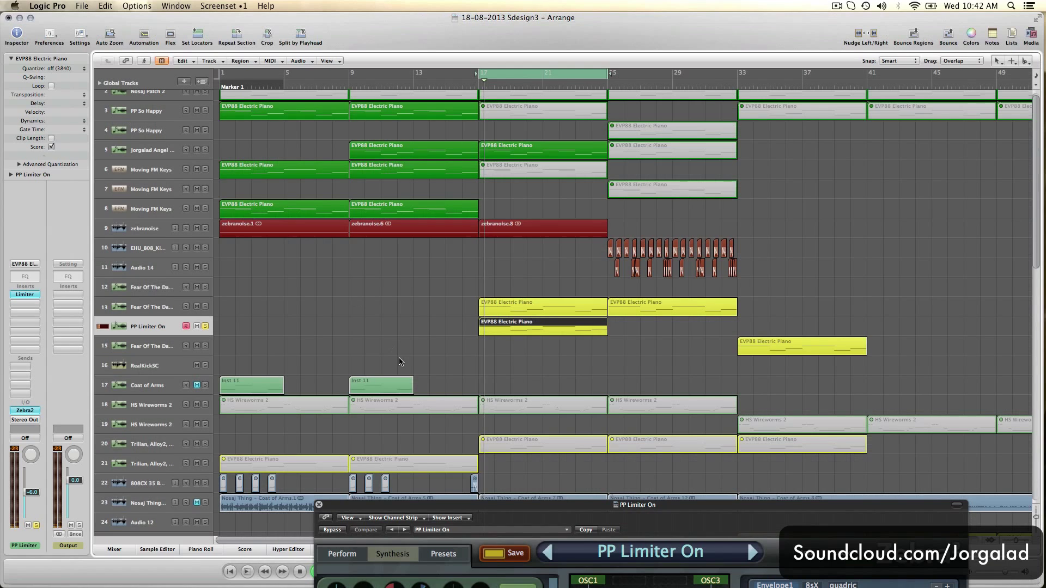
drag(398, 436, 318, 55)
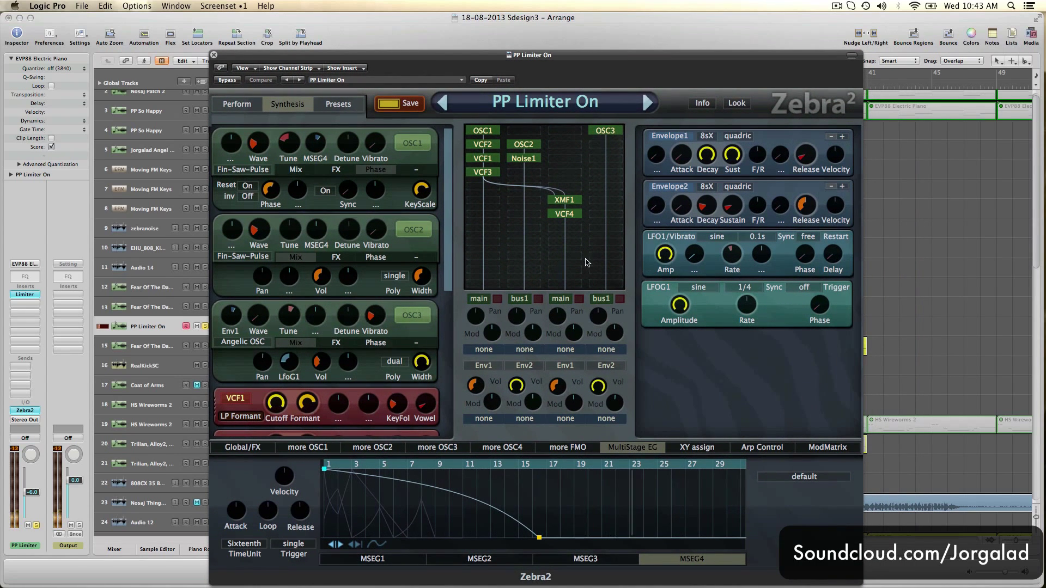
Load the initialize preset from the Jorgalad All folder and show its synthesis modules
click(349, 104)
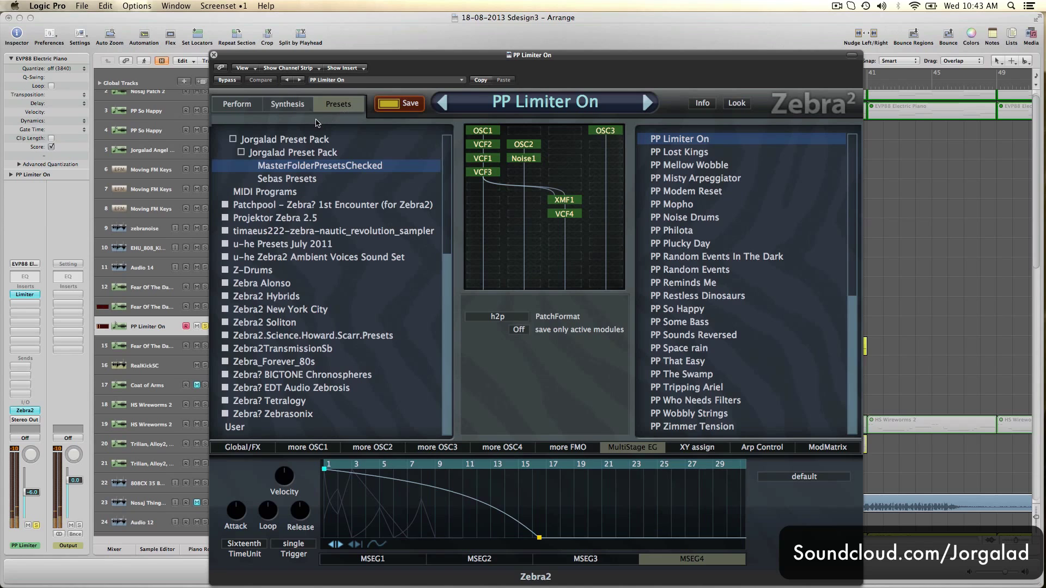
scroll(324, 149, up, 3)
click(308, 103)
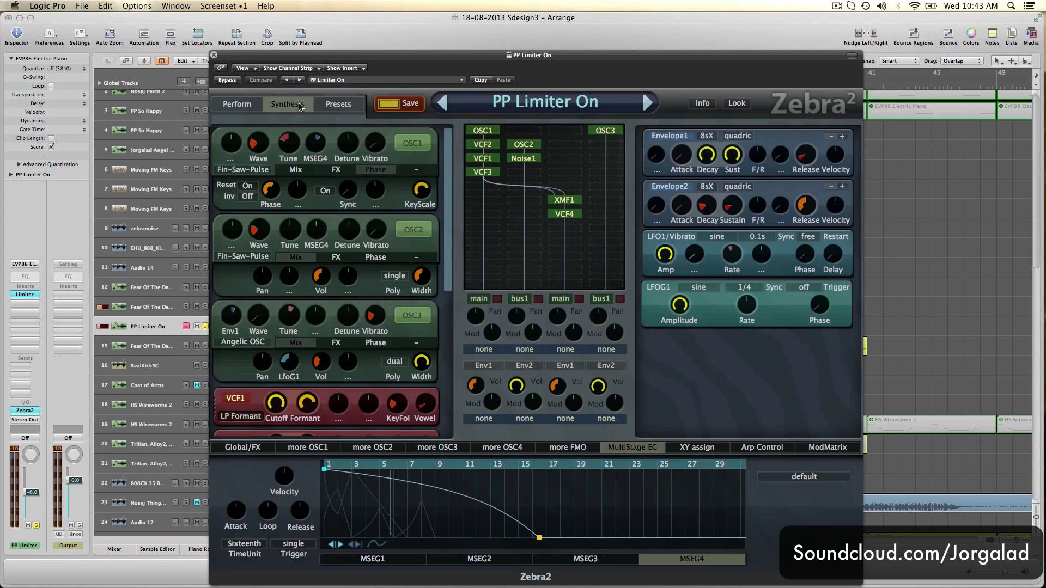
click(340, 104)
scroll(274, 215, up, 5)
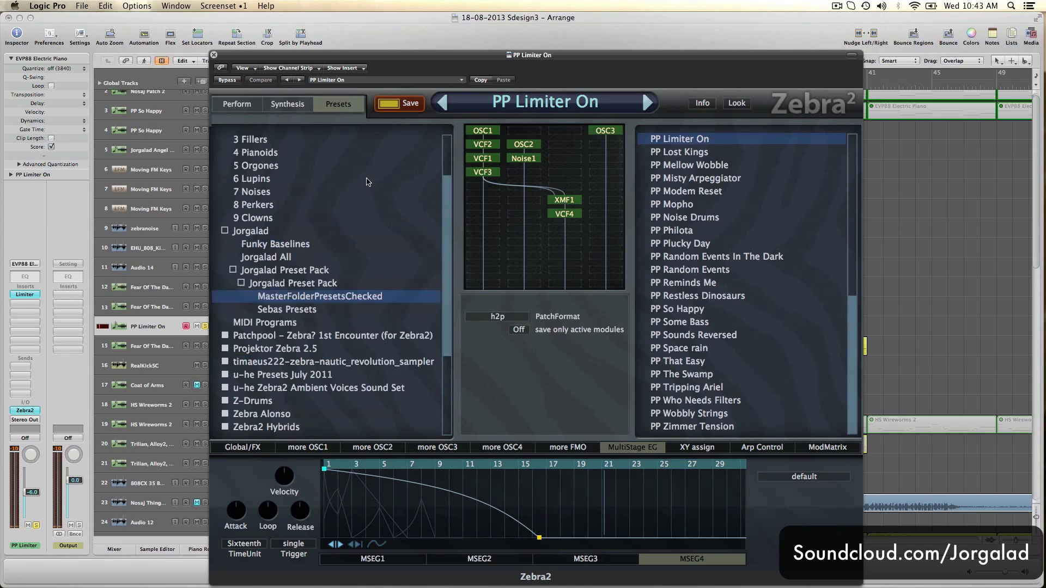
click(274, 297)
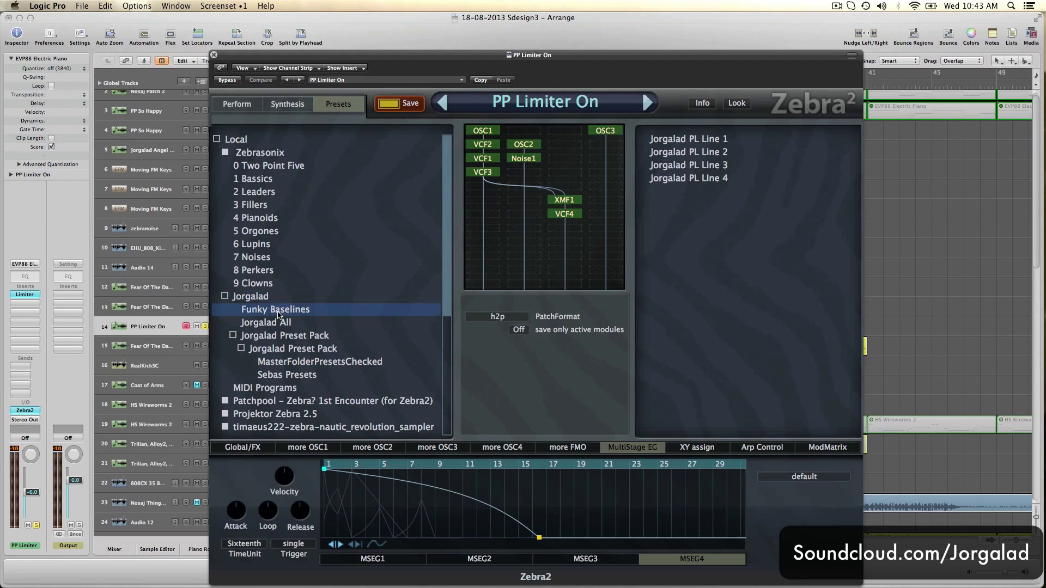
click(278, 310)
click(257, 325)
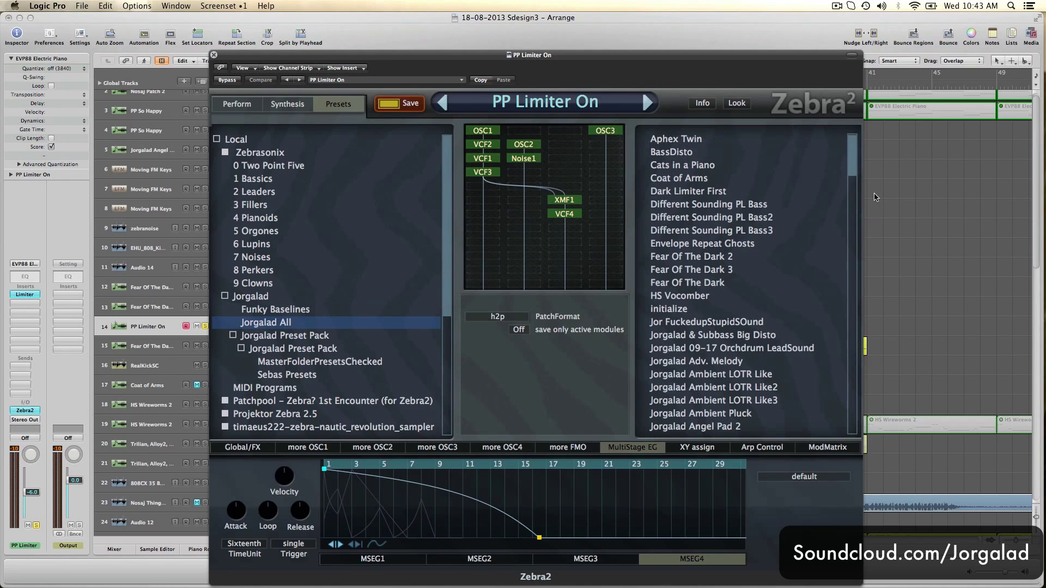
click(768, 308)
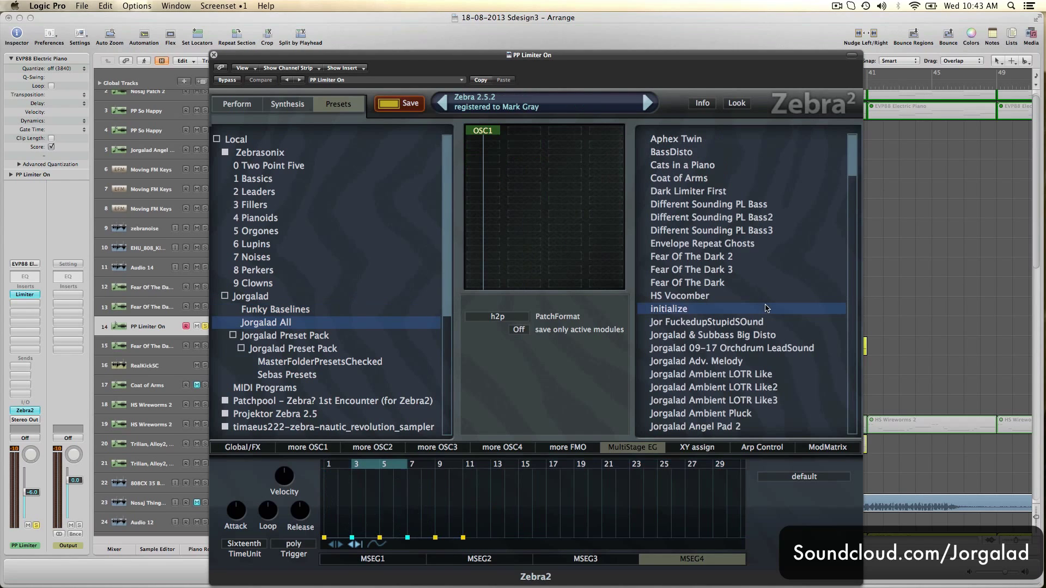
click(293, 108)
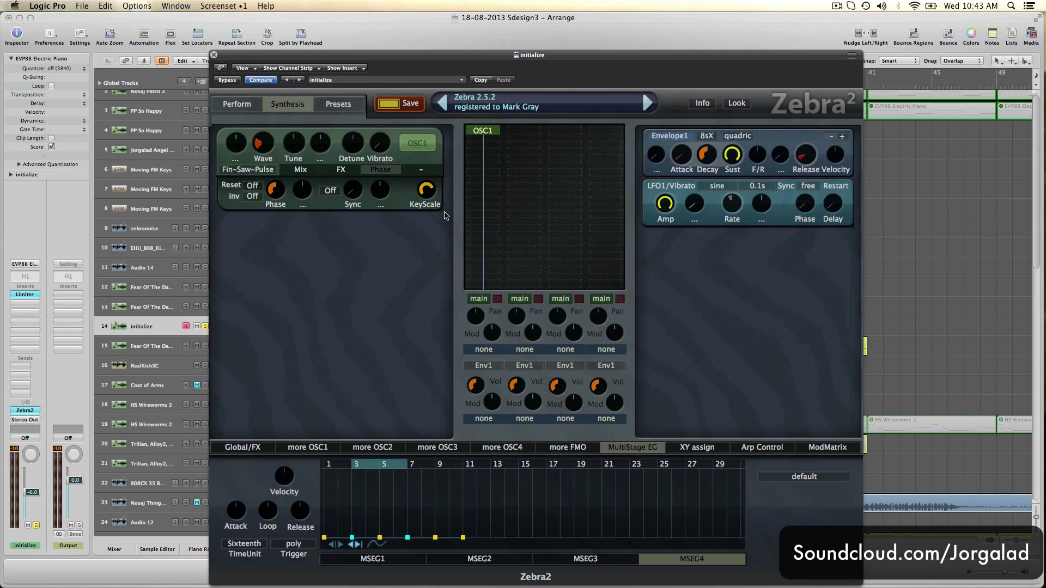
Lower the tuning of OSC1 and add a Rev1 reverb module to the effects grid
mouse_move(295, 145)
mouse_down()
mouse_move(299, 183)
mouse_move(300, 164)
mouse_up()
click(271, 448)
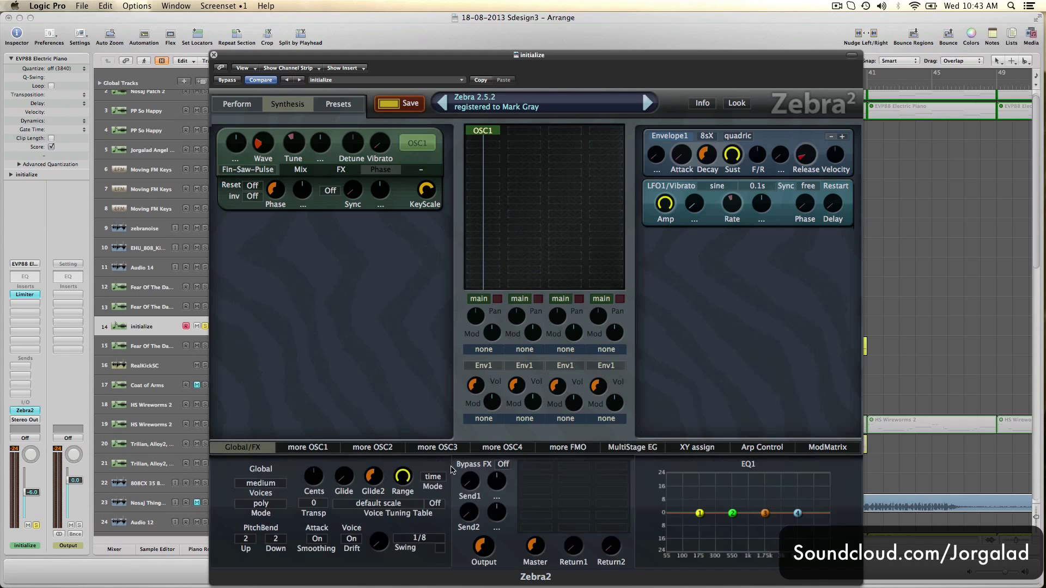
click(544, 470)
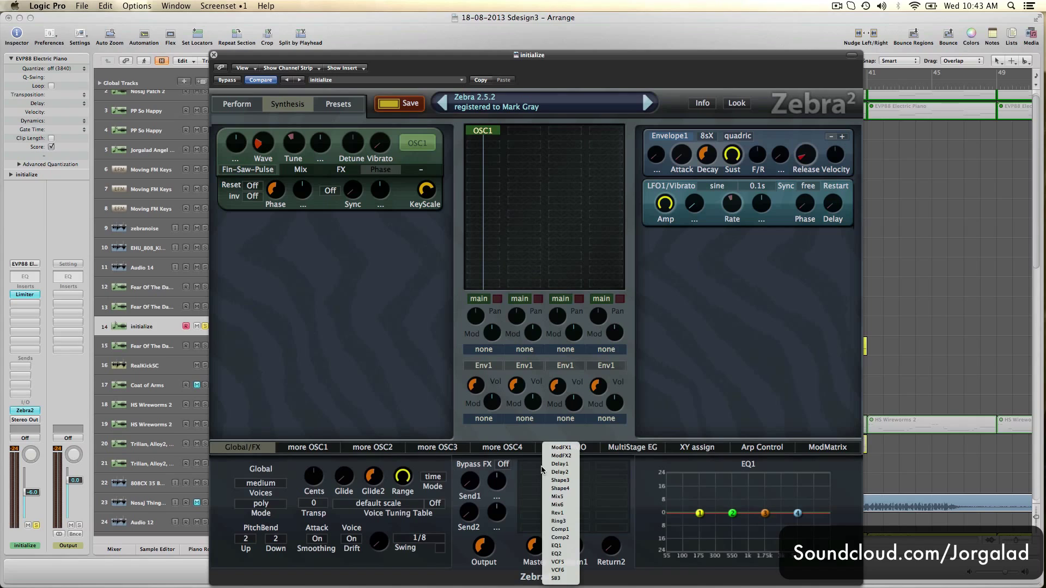
click(572, 514)
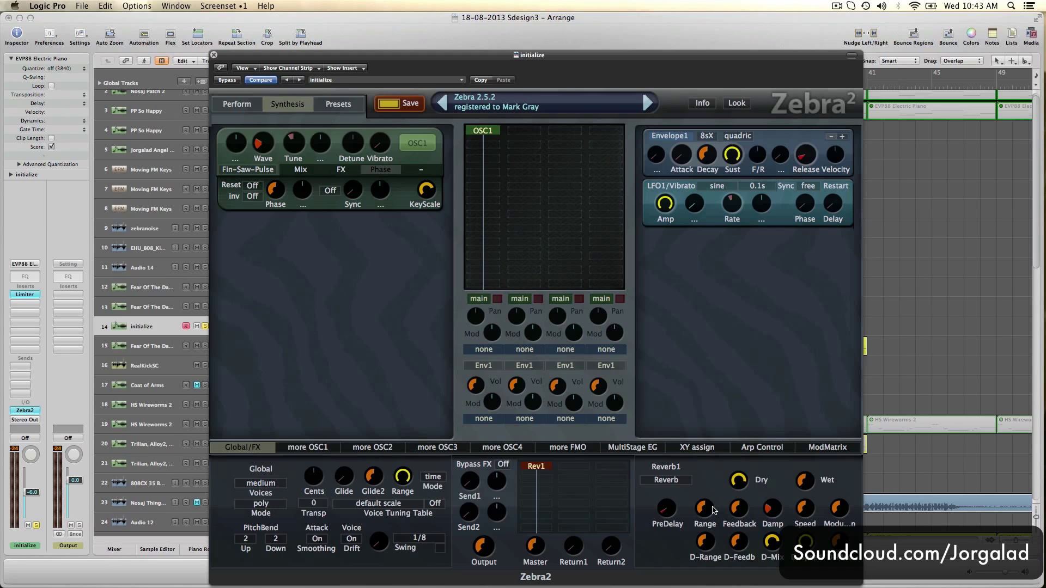
Set the Rev1 reverb to range 0, wet 95, no dry signal and no damping, with moderate feedback
drag(712, 512, 710, 587)
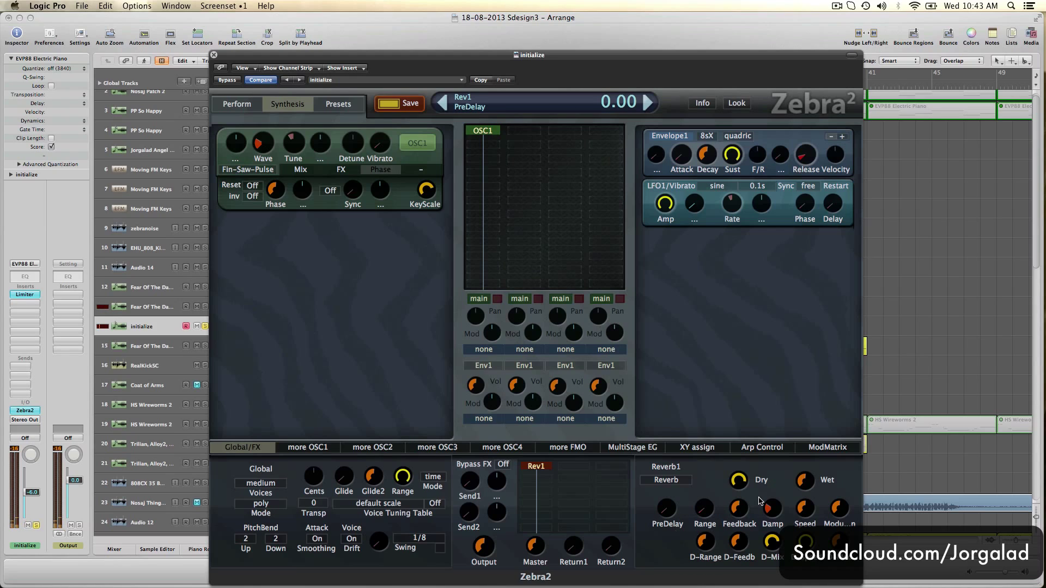
drag(749, 510, 733, 585)
drag(706, 509, 806, 446)
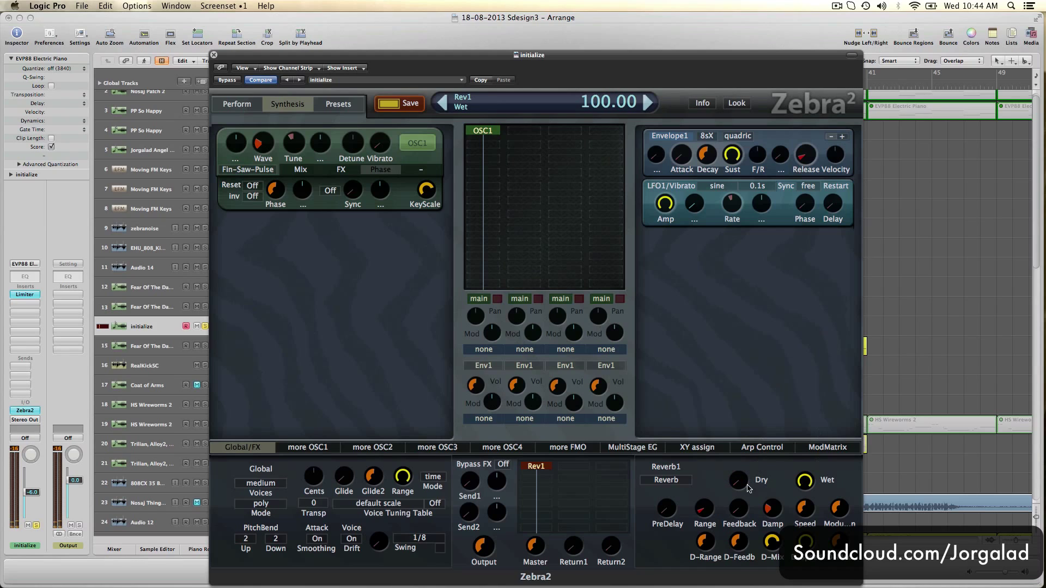
drag(740, 512, 771, 585)
drag(704, 508, 710, 555)
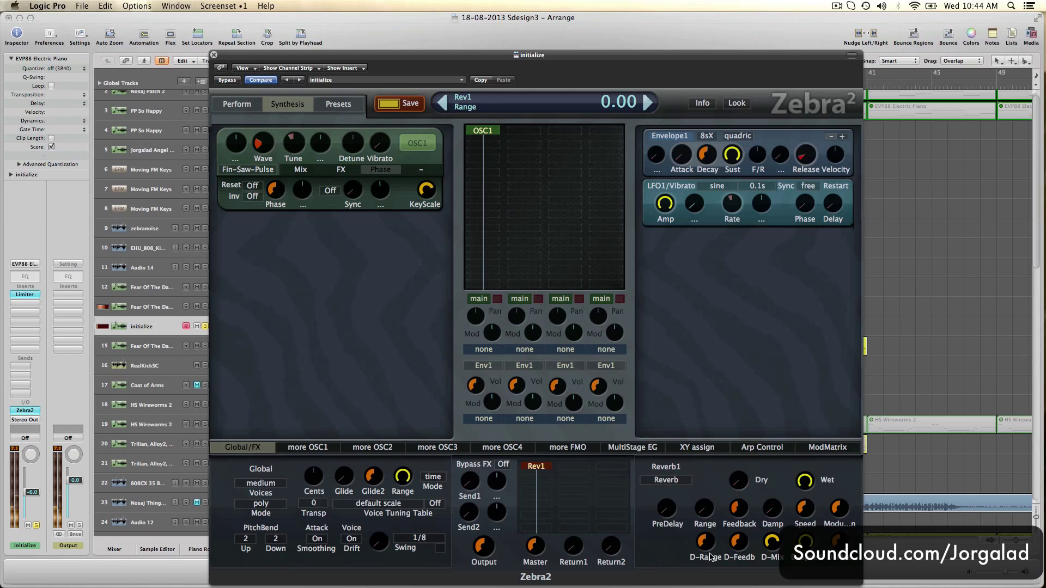
mouse_move(741, 508)
mouse_down()
mouse_move(750, 483)
mouse_move(749, 514)
mouse_up()
click(805, 480)
Insert a VCF1 filter below OSC1 and lower its cutoff to about the middle
click(487, 149)
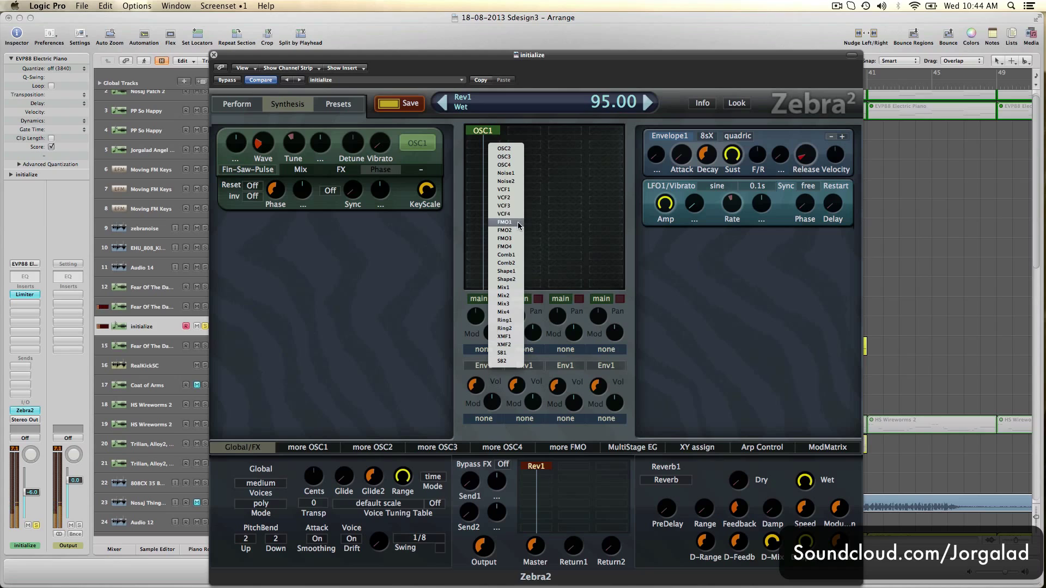
click(507, 189)
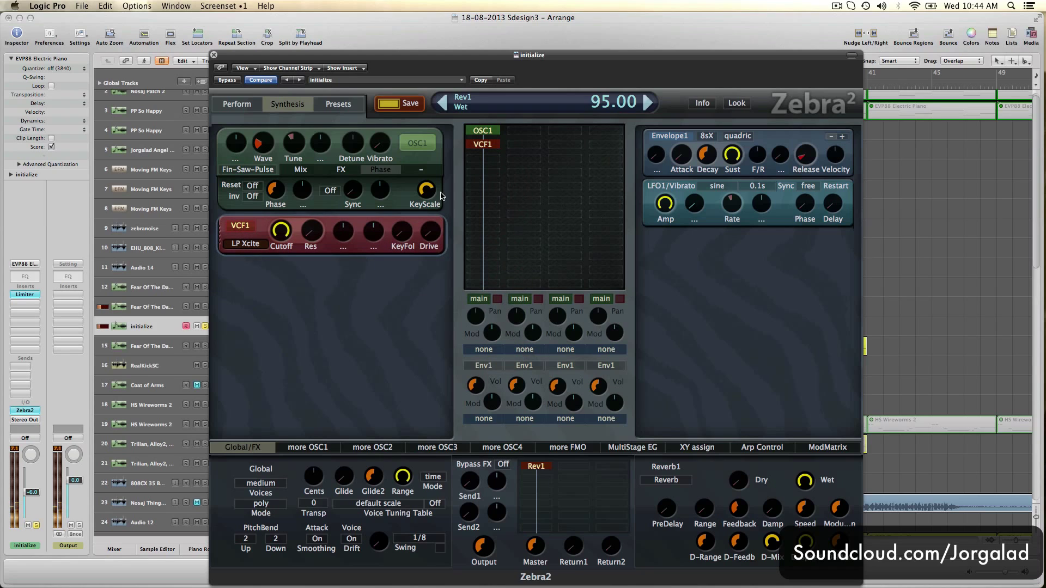
drag(287, 256, 300, 291)
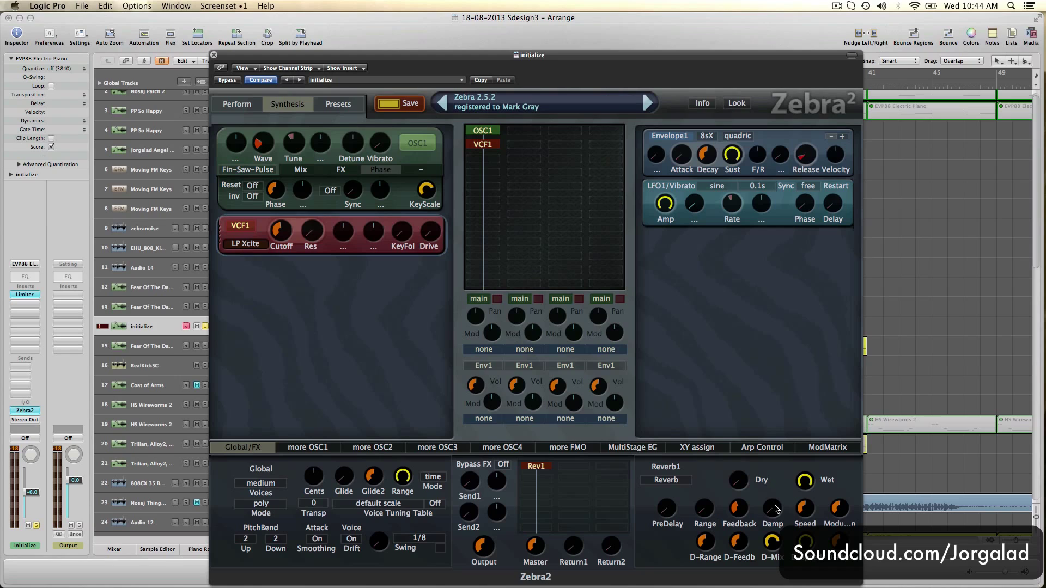
Raise the Rev1 reverb's feedback to 100, add a little damping and pre-delay, and keep the range at 0
drag(771, 501, 739, 503)
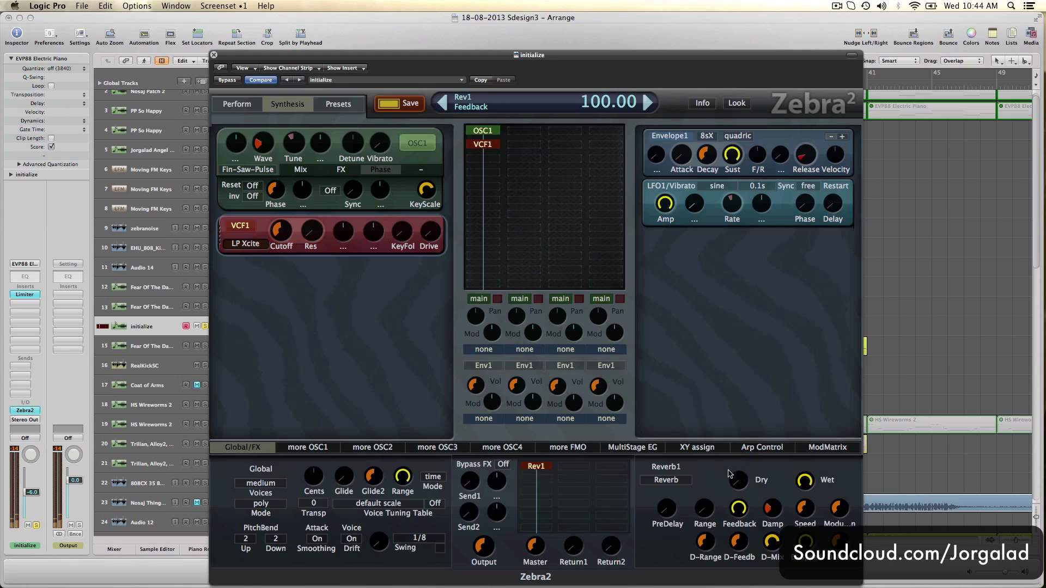
drag(665, 509, 679, 563)
drag(675, 521, 708, 520)
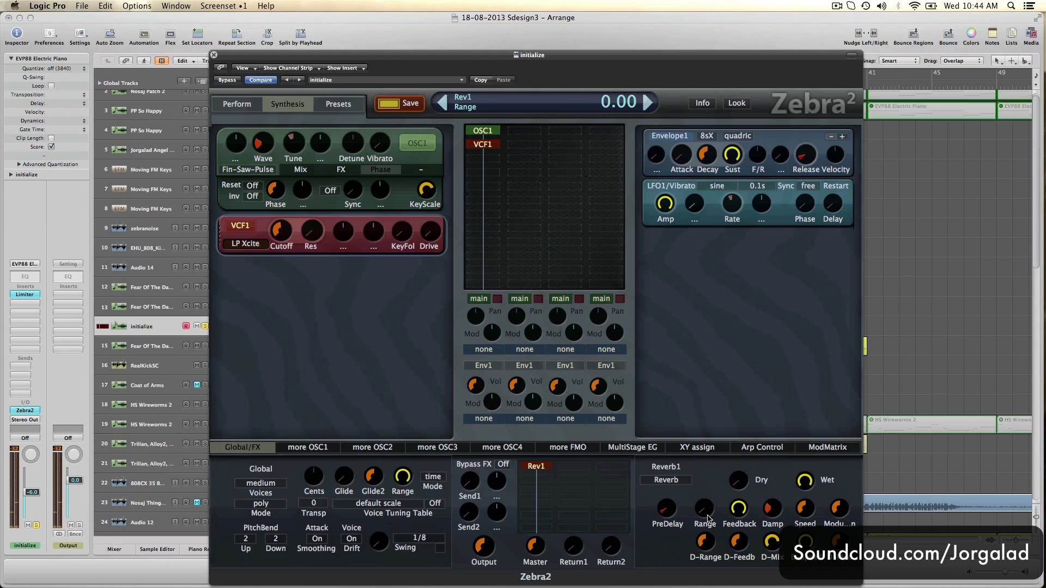